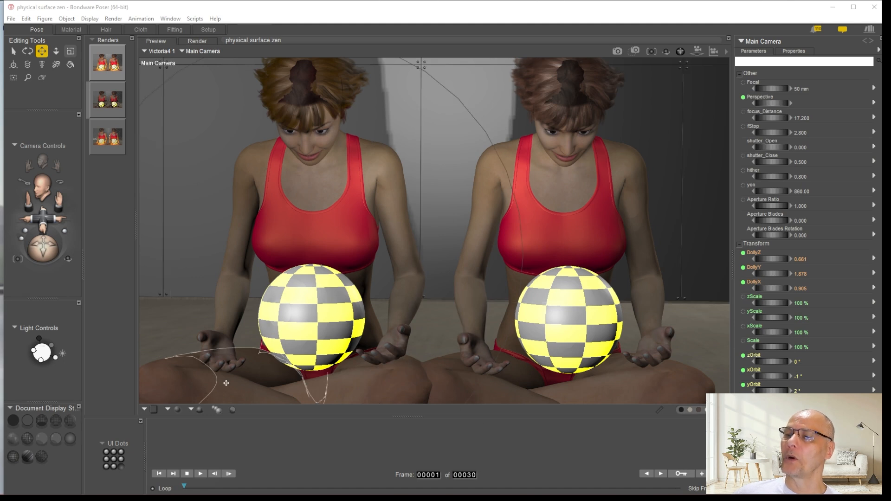
Examine the second figure's checkered ball material and the available root node types in the Material room
{"action": "left_click", "coordinate": [69, 30]}
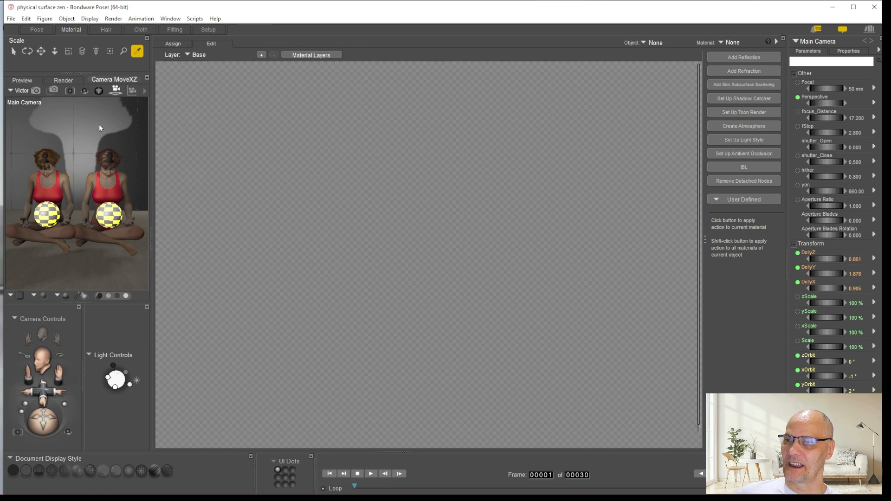
{"action": "left_click", "coordinate": [108, 215]}
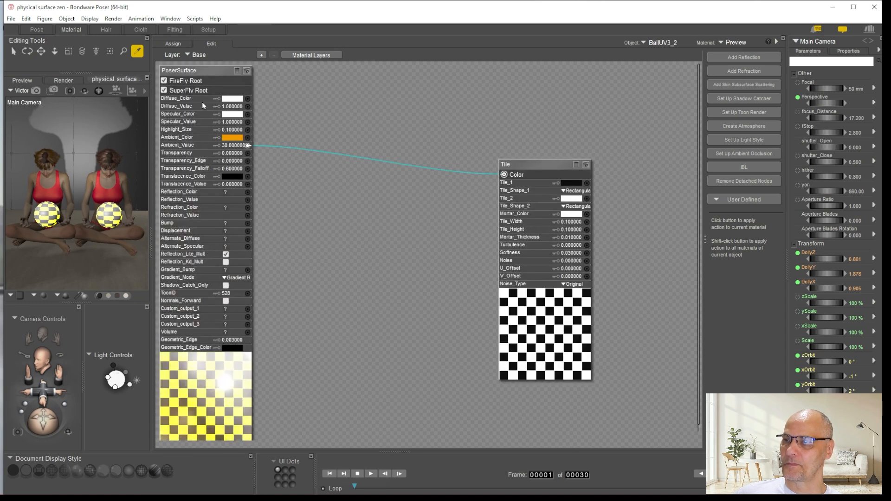
{"action": "right_click", "coordinate": [419, 78]}
{"action": "mouse_move", "coordinate": [455, 84]}
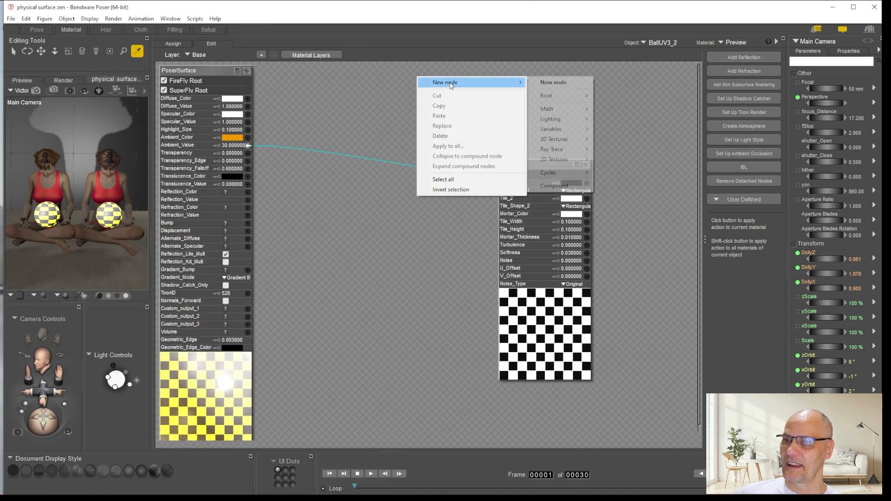
{"action": "mouse_move", "coordinate": [569, 96]}
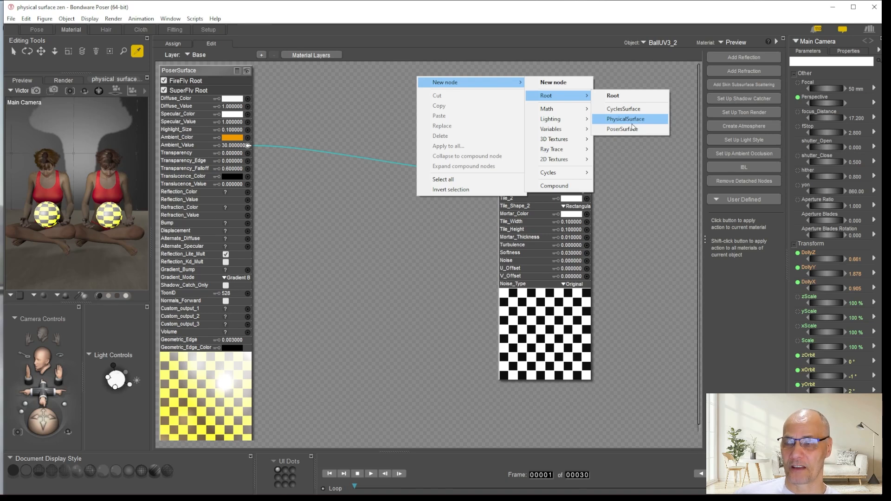
{"action": "left_click", "coordinate": [320, 101]}
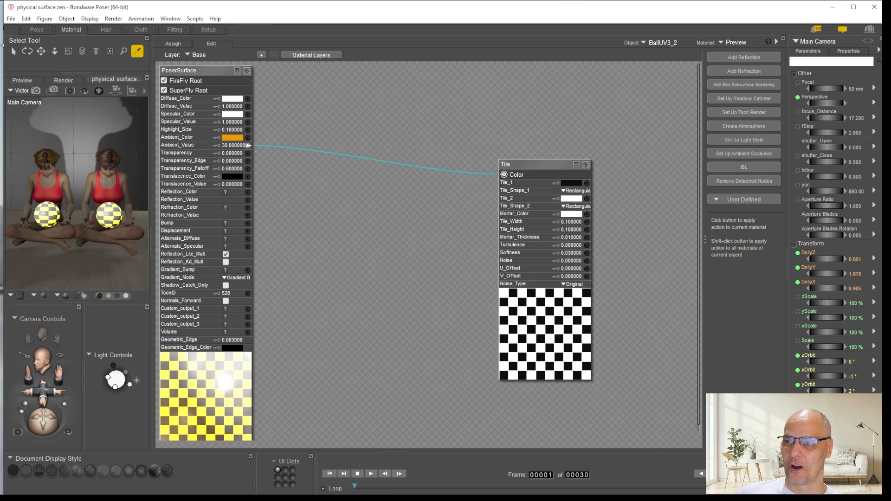
Compare the three stored renders of the scene in the Pose room, focusing on the light cast by the balls
{"action": "left_click", "coordinate": [37, 30]}
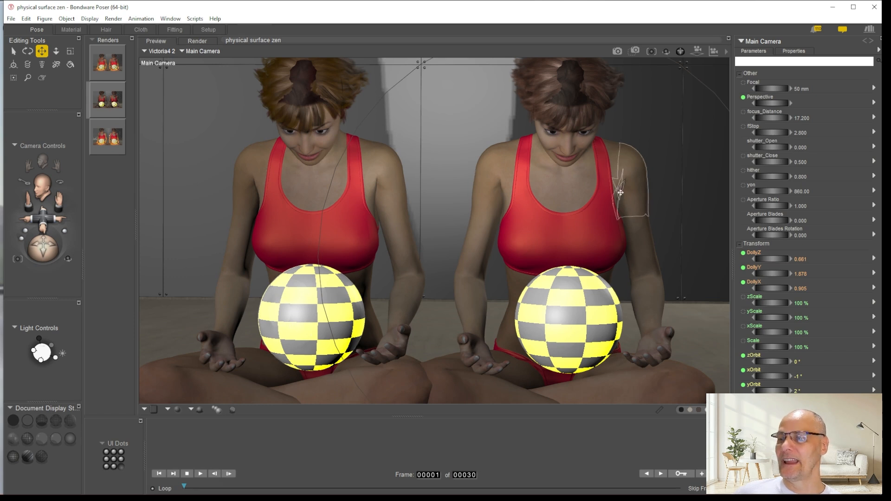
{"action": "left_click", "coordinate": [106, 103]}
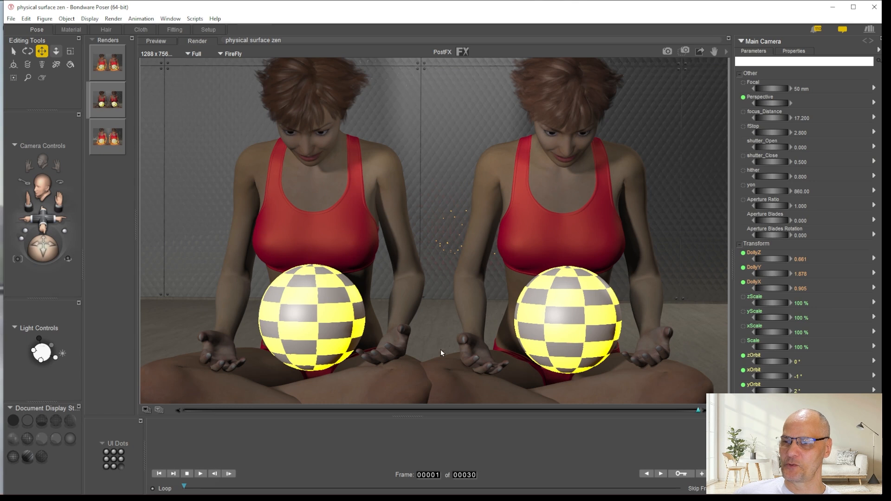
{"action": "left_click", "coordinate": [107, 63]}
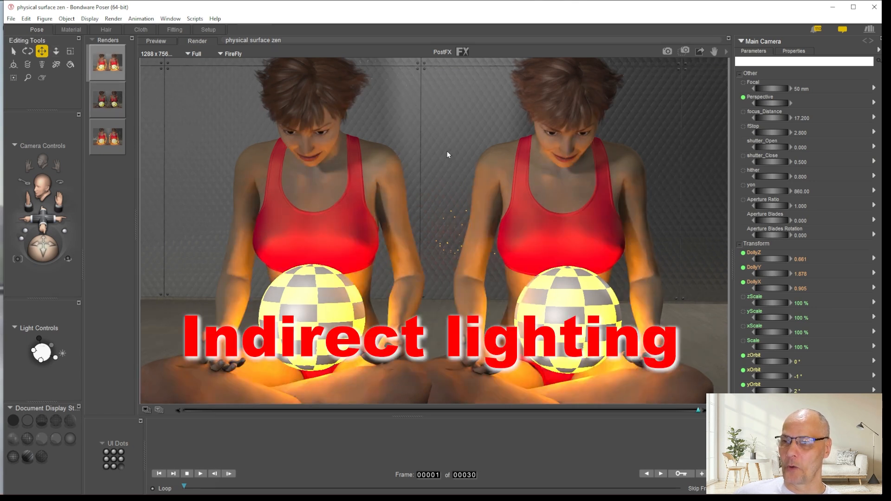
{"action": "left_click", "coordinate": [107, 137]}
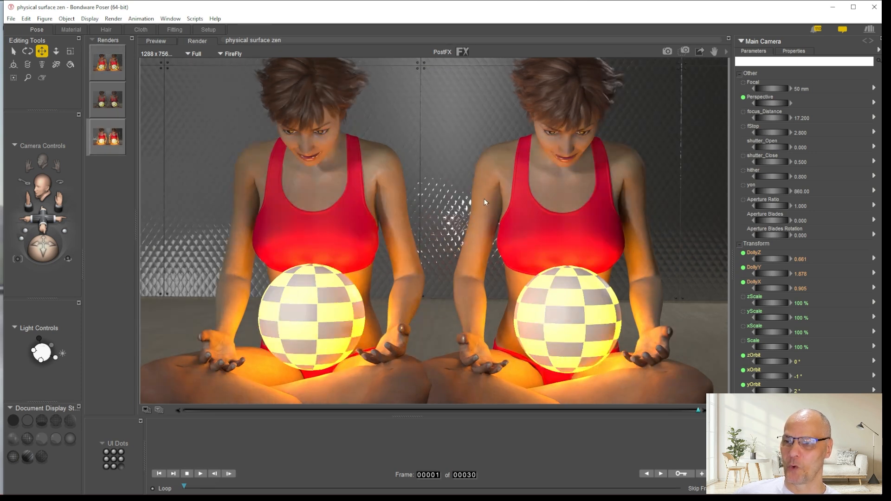
{"action": "left_click", "coordinate": [107, 63]}
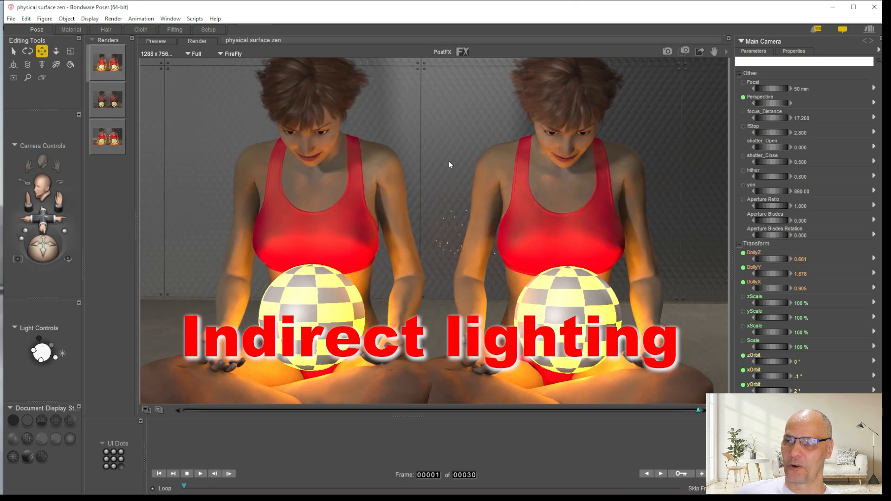
{"action": "left_click", "coordinate": [115, 102]}
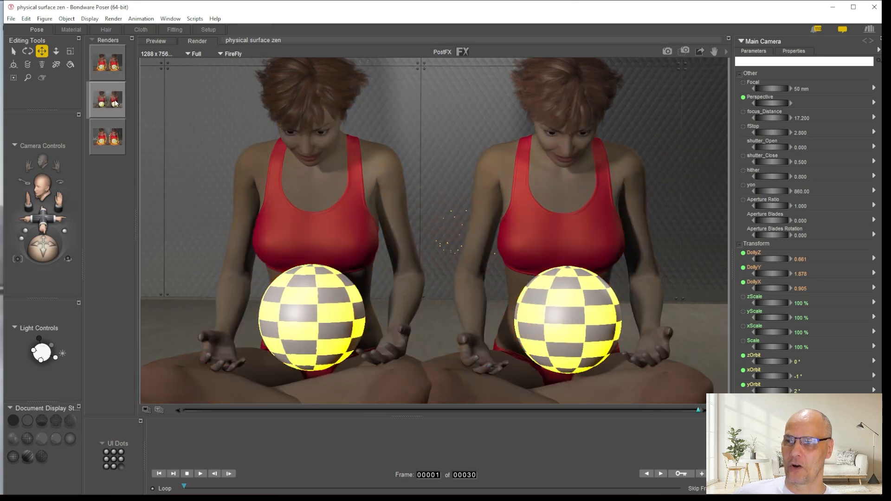
{"action": "left_click", "coordinate": [106, 64]}
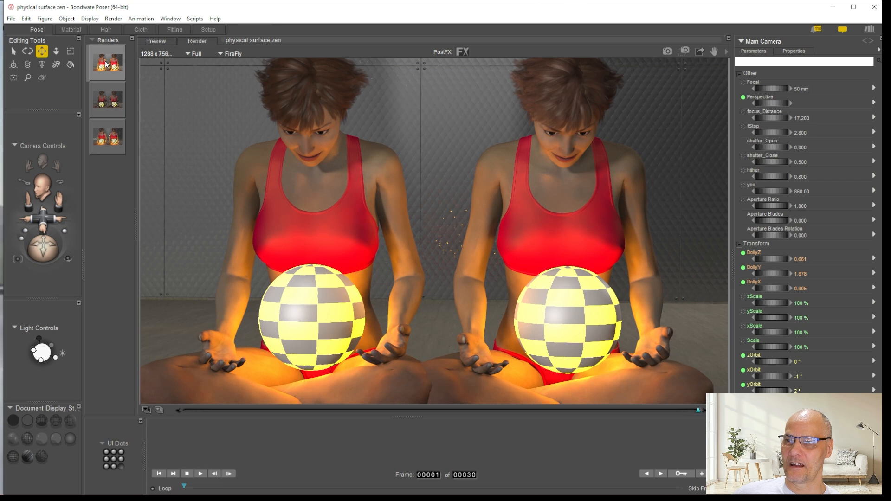
{"action": "left_click", "coordinate": [112, 102]}
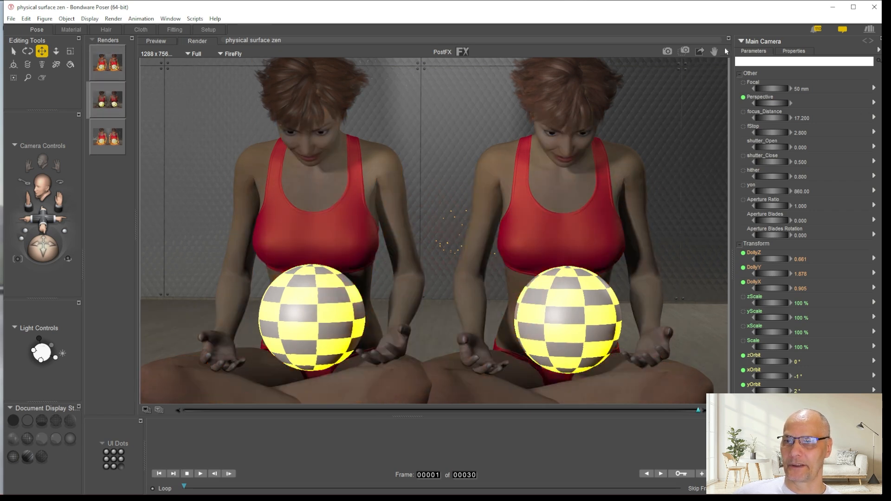
Review the FireFly render settings, including Indirect Light, and compare the first and third stored renders
{"action": "left_click", "coordinate": [726, 52]}
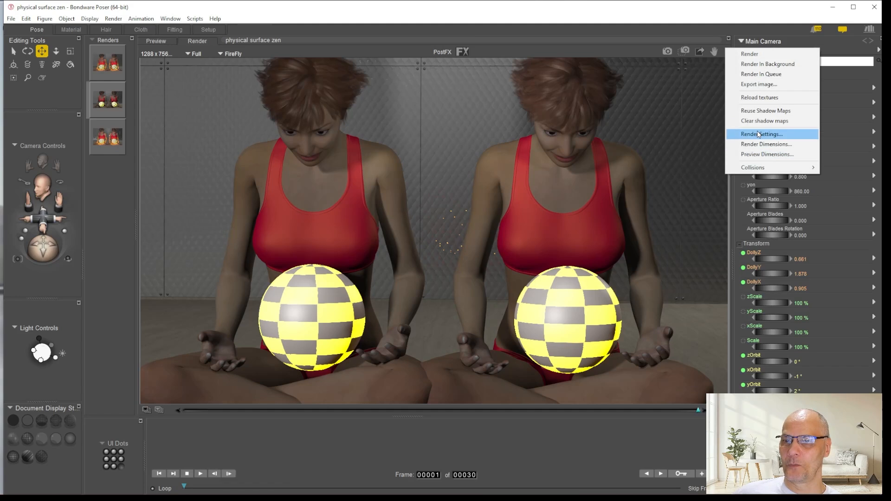
{"action": "left_click", "coordinate": [759, 134]}
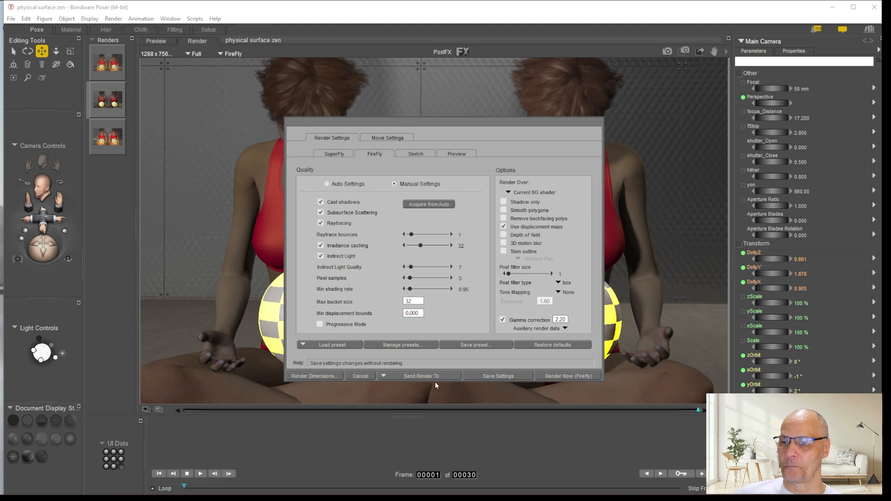
{"action": "left_click", "coordinate": [361, 376]}
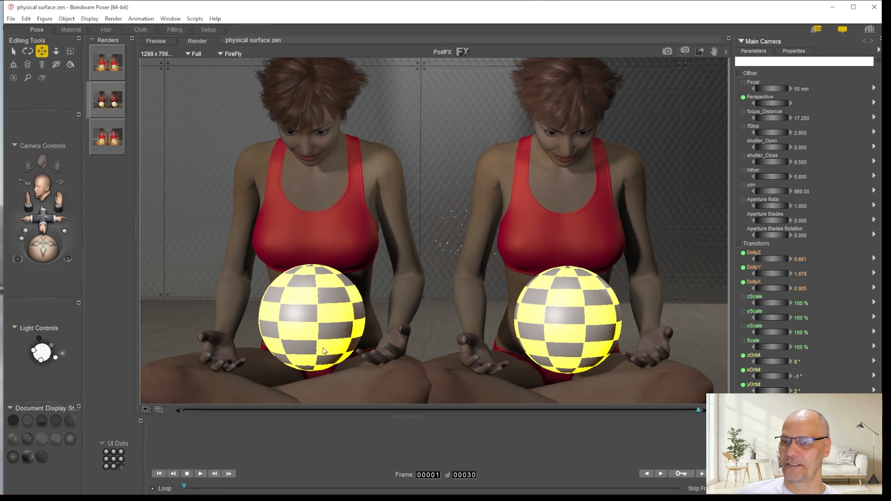
{"action": "left_click", "coordinate": [108, 62]}
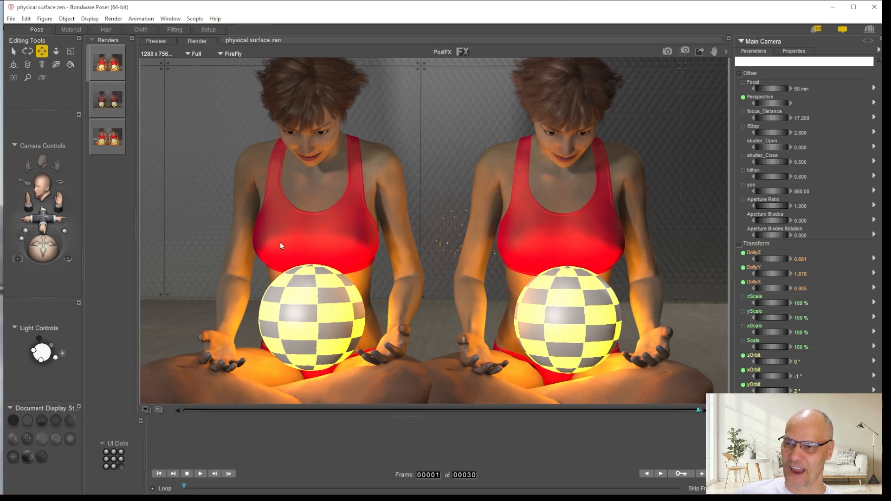
{"action": "left_click", "coordinate": [110, 138]}
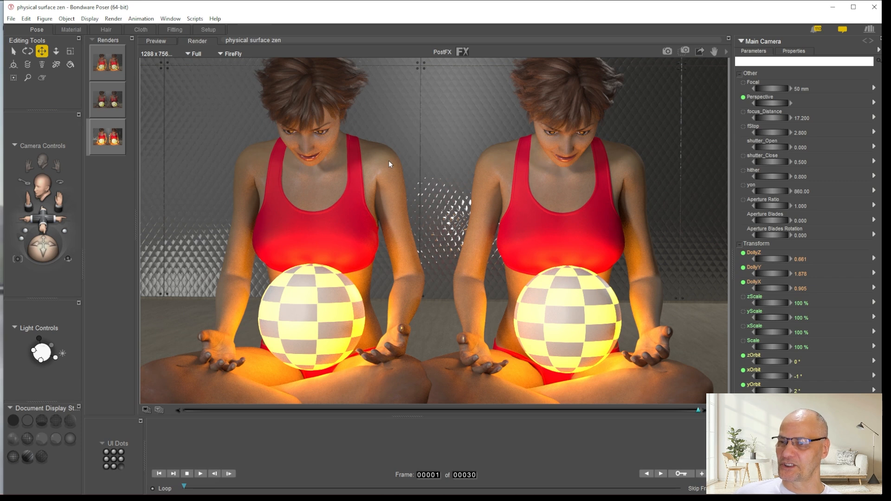
Load the 1_SkinFace material of the second figure, Victoria4 2, in the Material room
{"action": "left_click", "coordinate": [205, 110]}
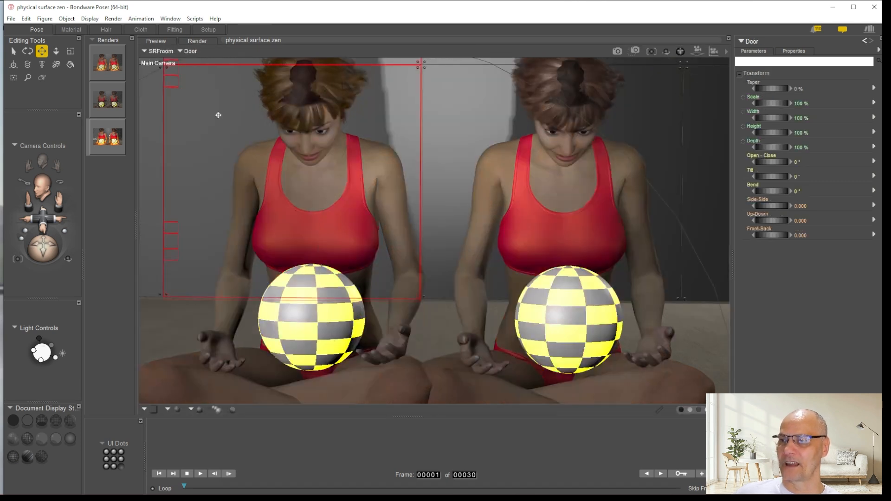
{"action": "left_click", "coordinate": [386, 187]}
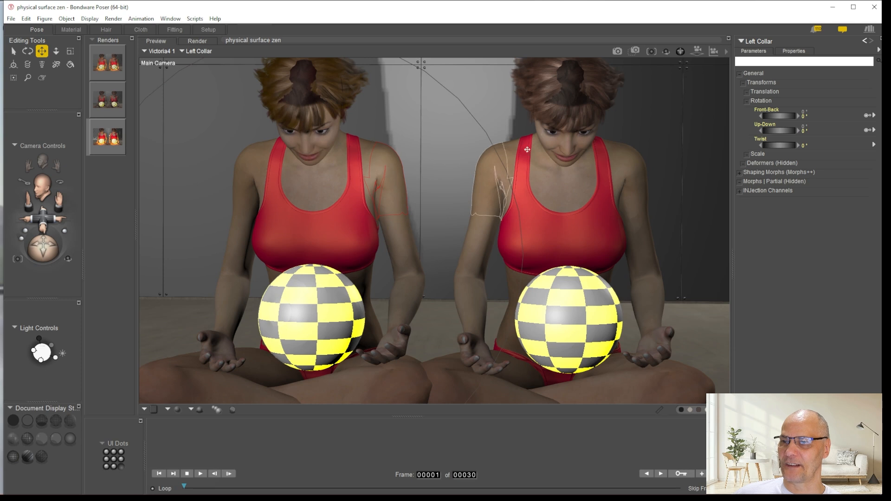
{"action": "left_click", "coordinate": [71, 29]}
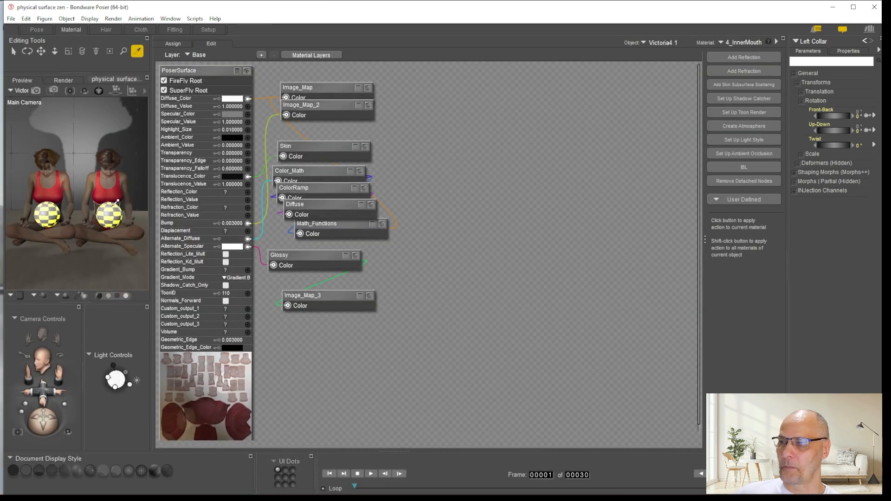
{"action": "left_click", "coordinate": [108, 174]}
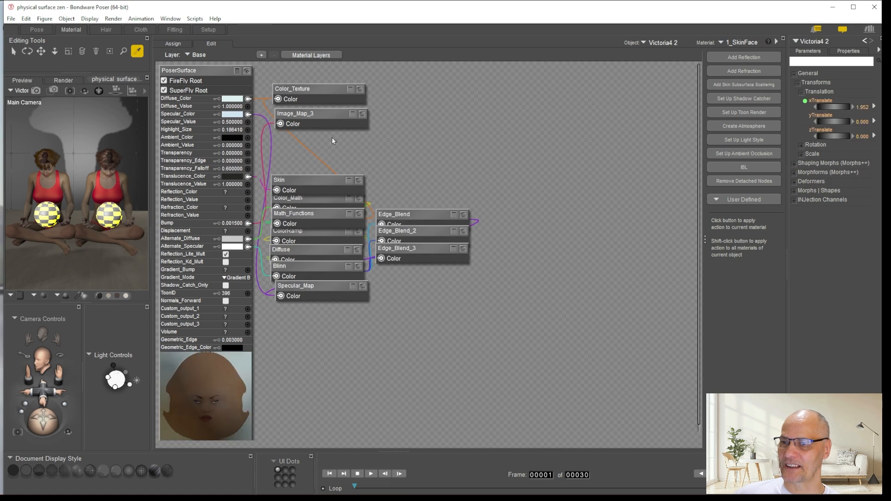
Add a PhysicalSurface root node beside the existing face skin nodes and make it the SuperFly root
{"action": "right_click", "coordinate": [502, 92]}
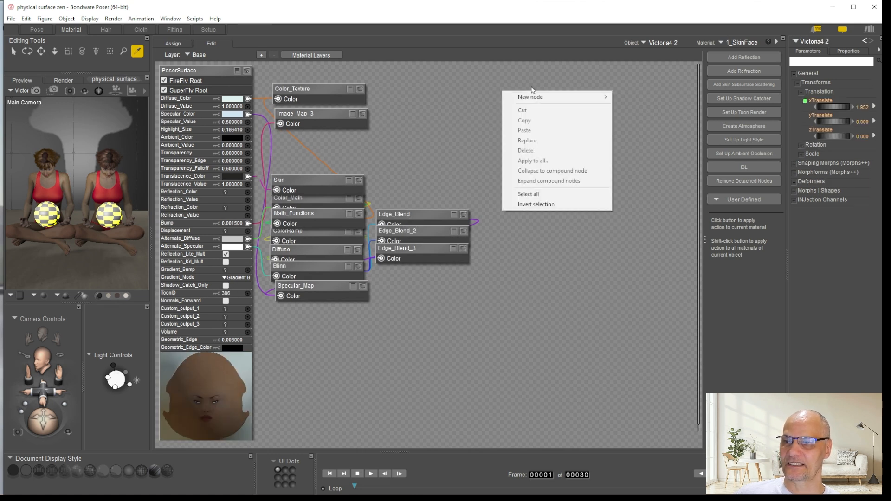
{"action": "mouse_move", "coordinate": [596, 95]}
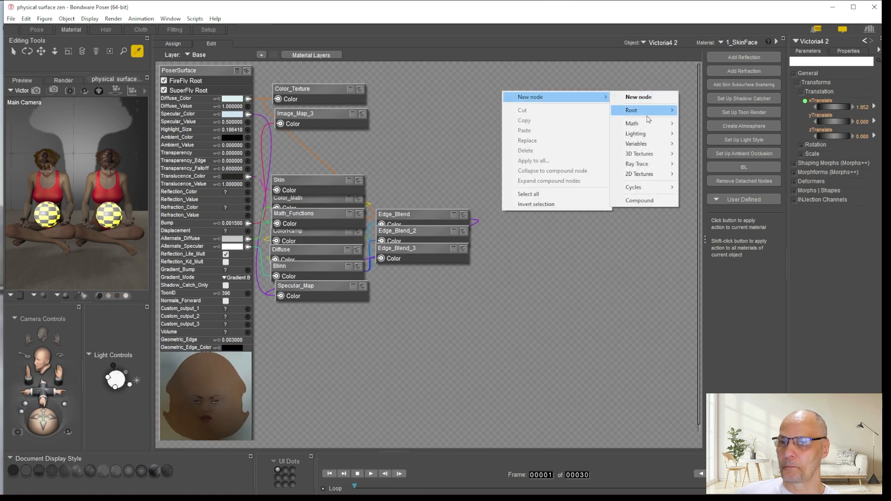
{"action": "mouse_move", "coordinate": [659, 110]}
{"action": "left_click", "coordinate": [710, 134]}
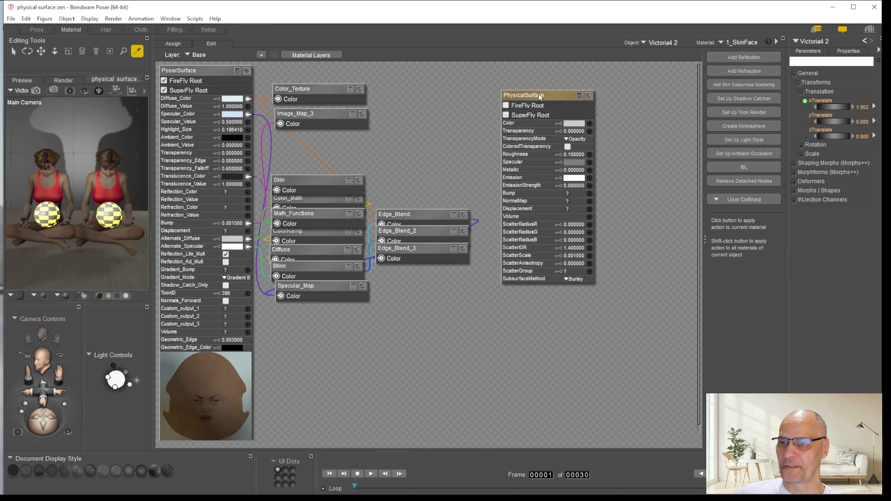
{"action": "left_click_drag", "start_coordinate": [541, 93], "coordinate": [520, 90]}
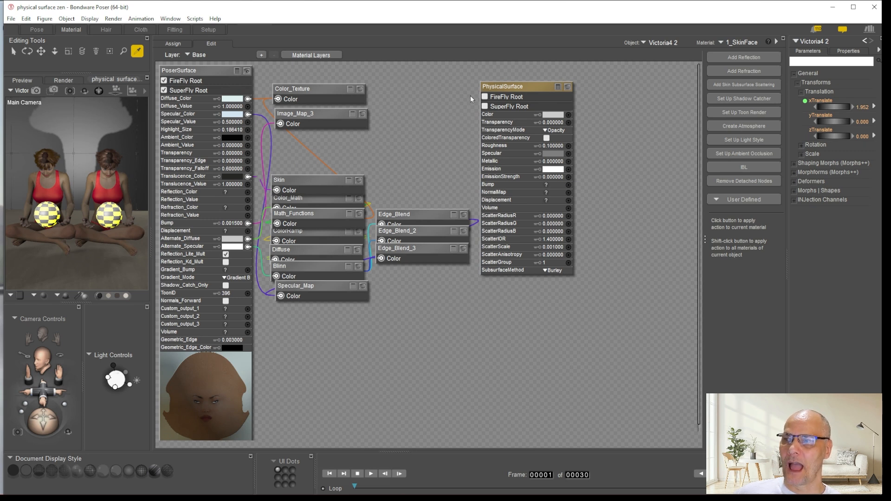
{"action": "left_click", "coordinate": [485, 107]}
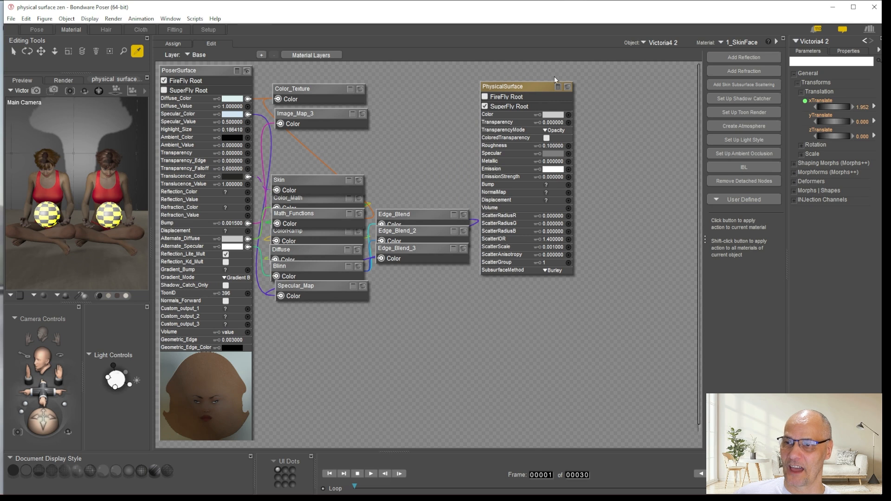
{"action": "left_click_drag", "start_coordinate": [524, 87], "coordinate": [521, 81]}
{"action": "right_click", "coordinate": [597, 85]}
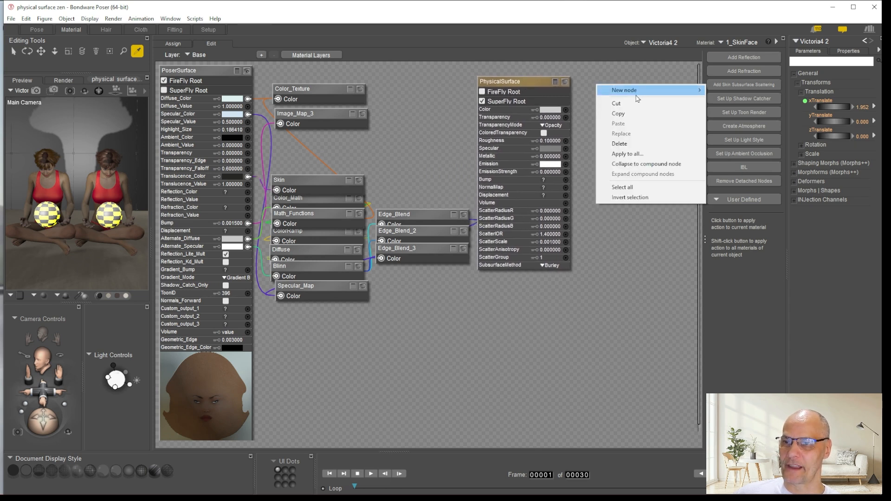
{"action": "mouse_move", "coordinate": [637, 92]}
{"action": "mouse_move", "coordinate": [730, 107]}
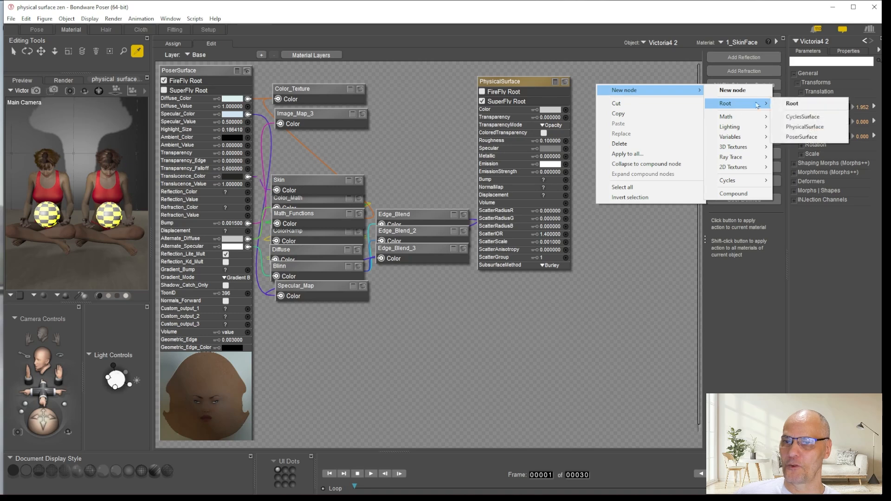
{"action": "left_click", "coordinate": [659, 288]}
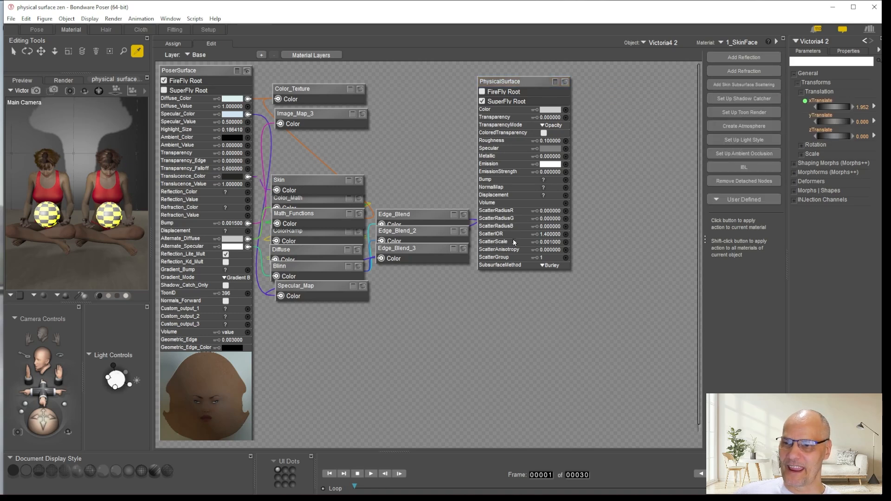
{"action": "left_click", "coordinate": [517, 80]}
{"action": "left_click_drag", "start_coordinate": [517, 81], "coordinate": [512, 81]}
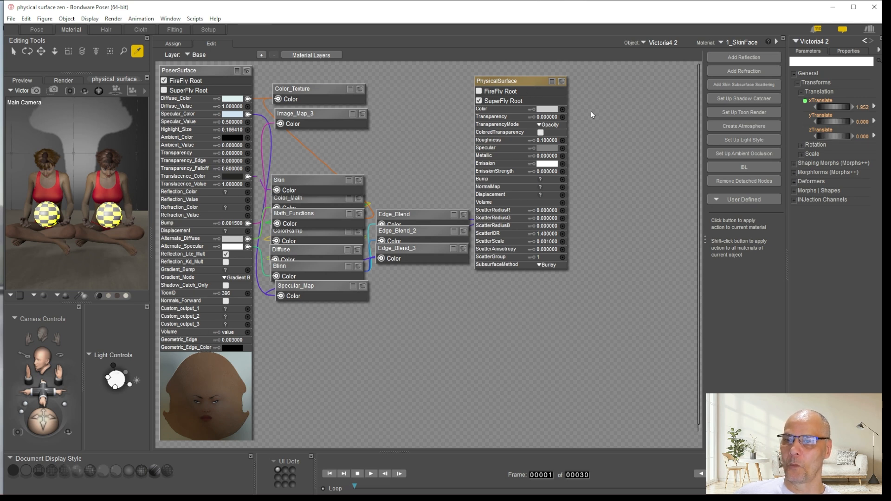
{"action": "right_click", "coordinate": [592, 94]}
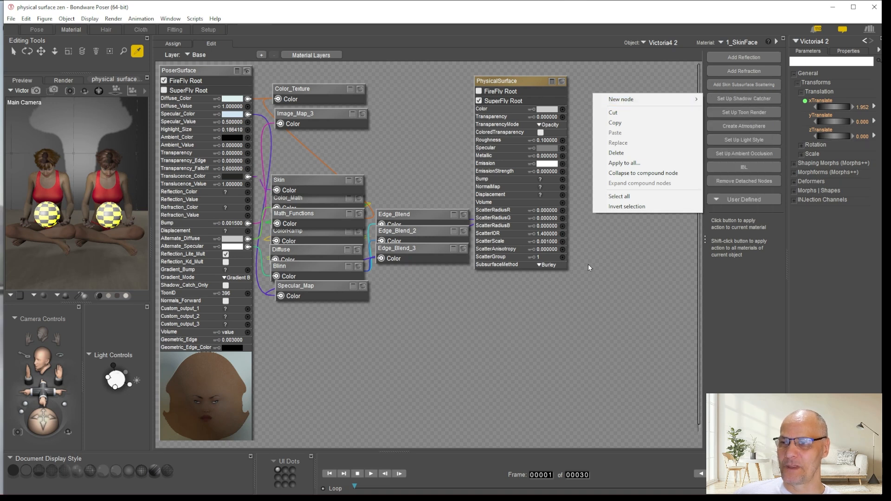
{"action": "left_click", "coordinate": [595, 320]}
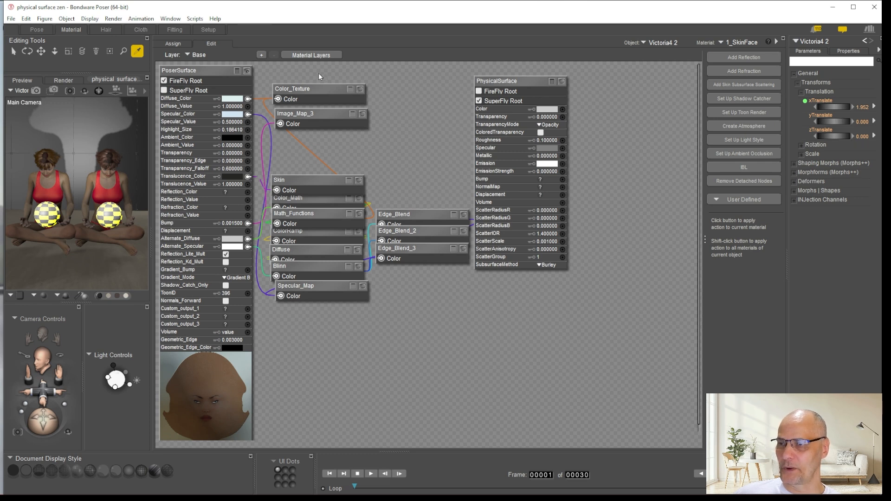
Move the Color_Texture and Image_Map_3 nodes beyond the PhysicalSurface node and show their image previews
{"action": "left_click_drag", "start_coordinate": [299, 88], "coordinate": [626, 84]}
{"action": "left_click_drag", "start_coordinate": [299, 116], "coordinate": [622, 210]}
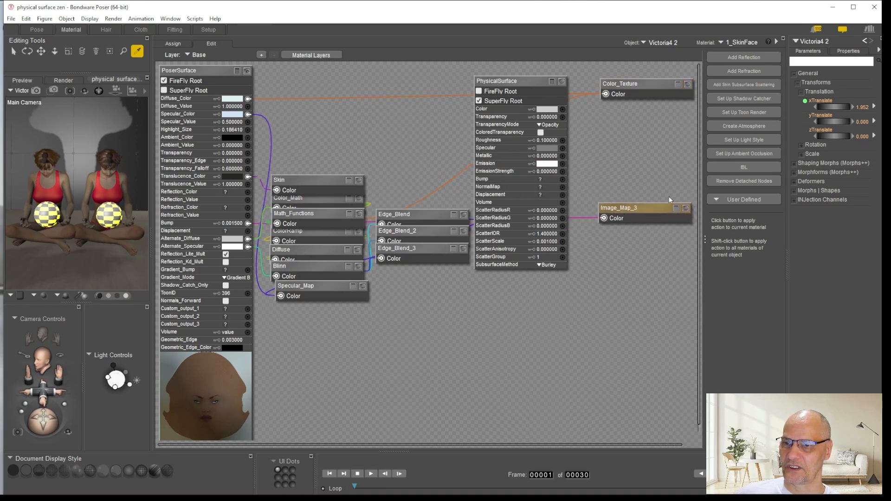
{"action": "left_click", "coordinate": [686, 209]}
{"action": "left_click", "coordinate": [688, 84]}
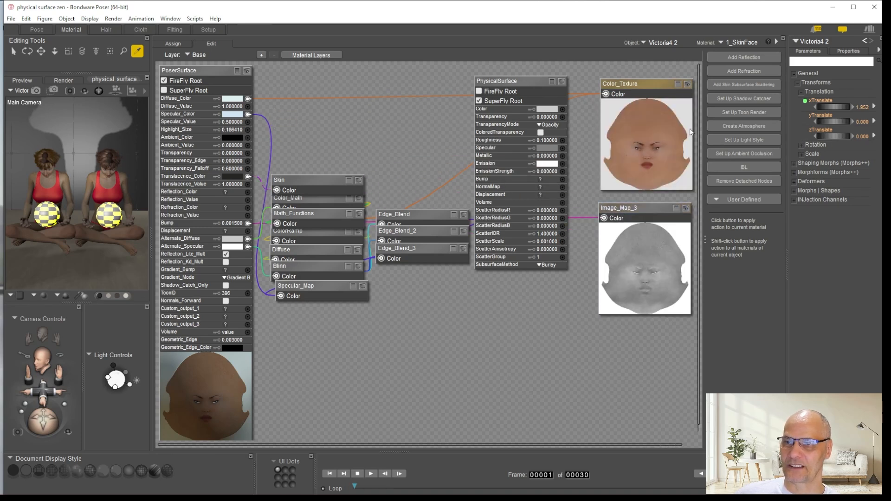
Move the Specular_Map node beneath Color_Texture and the Image_Map_3 node below PhysicalSurface, checking the Specular_Map's settings
{"action": "left_click_drag", "start_coordinate": [300, 286], "coordinate": [513, 275]}
{"action": "left_click_drag", "start_coordinate": [637, 209], "coordinate": [495, 308]}
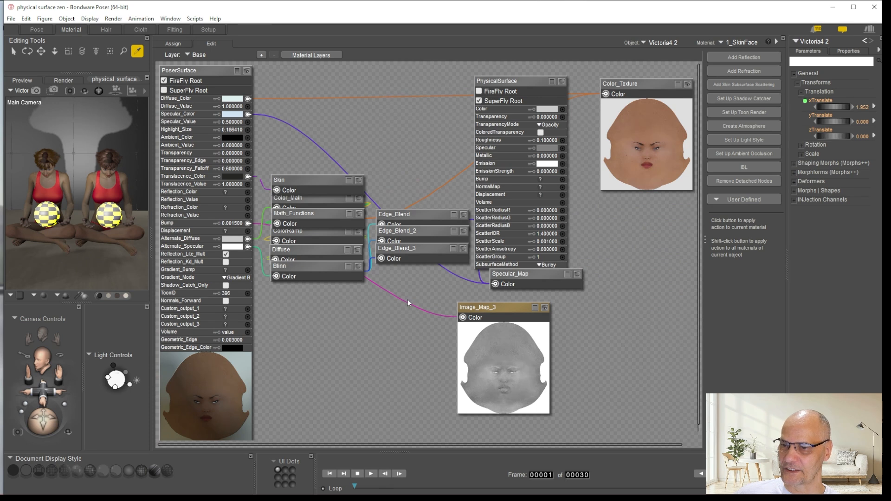
{"action": "left_click_drag", "start_coordinate": [518, 275], "coordinate": [611, 228]}
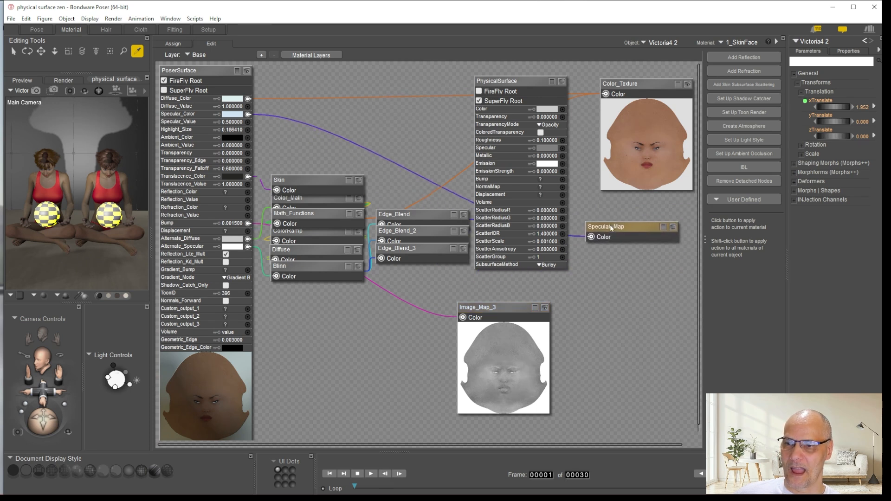
{"action": "left_click", "coordinate": [663, 227]}
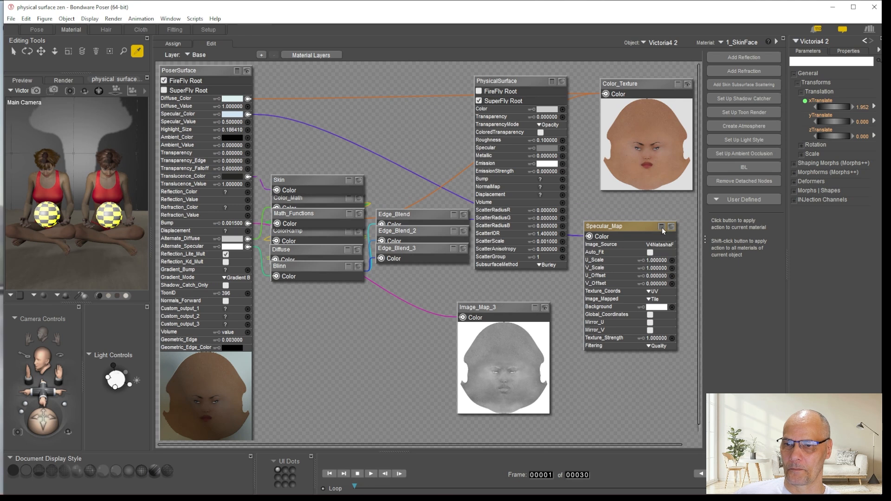
{"action": "left_click", "coordinate": [662, 227]}
{"action": "left_click", "coordinate": [672, 227]}
{"action": "left_click", "coordinate": [672, 227]}
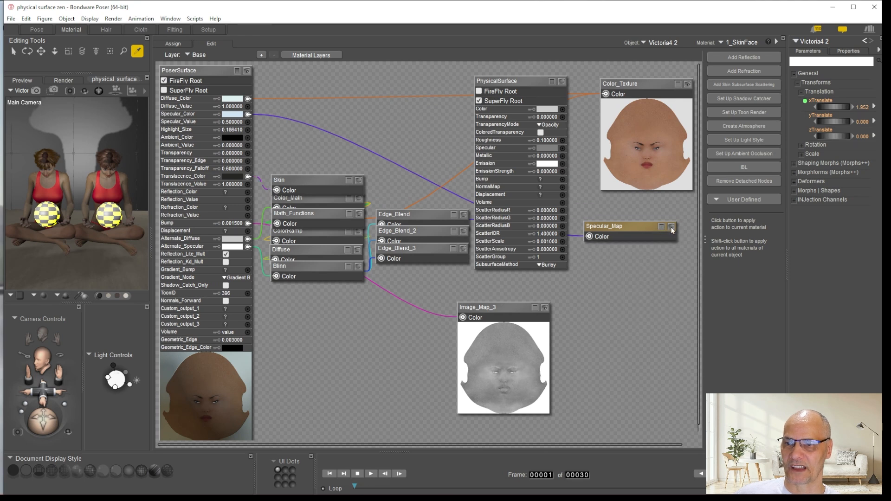
Connect Color_Texture to the PhysicalSurface Color channel and sample the PoserSurface Diffuse_Color for its colour
{"action": "left_click", "coordinate": [605, 95]}
{"action": "left_click_drag", "start_coordinate": [605, 95], "coordinate": [562, 112]}
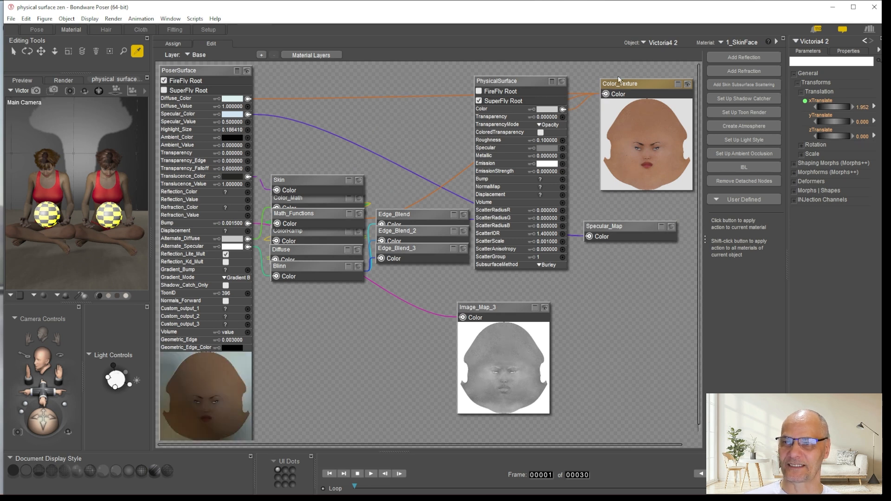
{"action": "left_click_drag", "start_coordinate": [512, 83], "coordinate": [502, 83]}
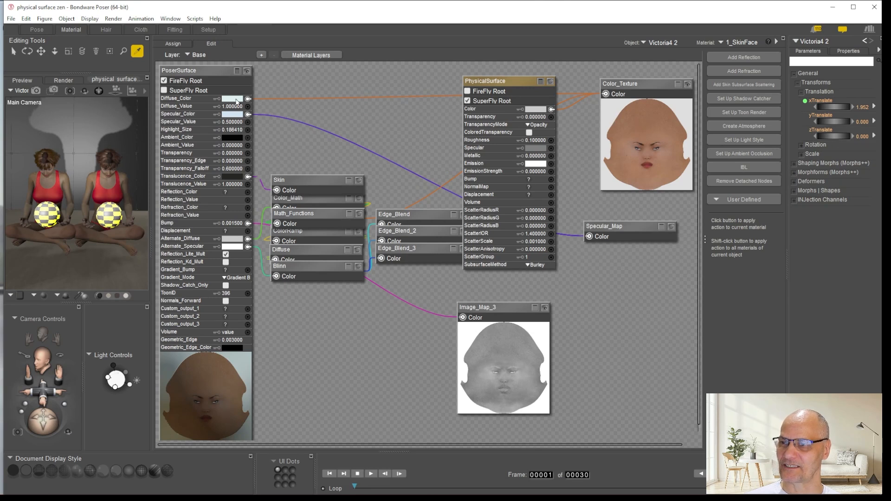
{"action": "left_click", "coordinate": [537, 109]}
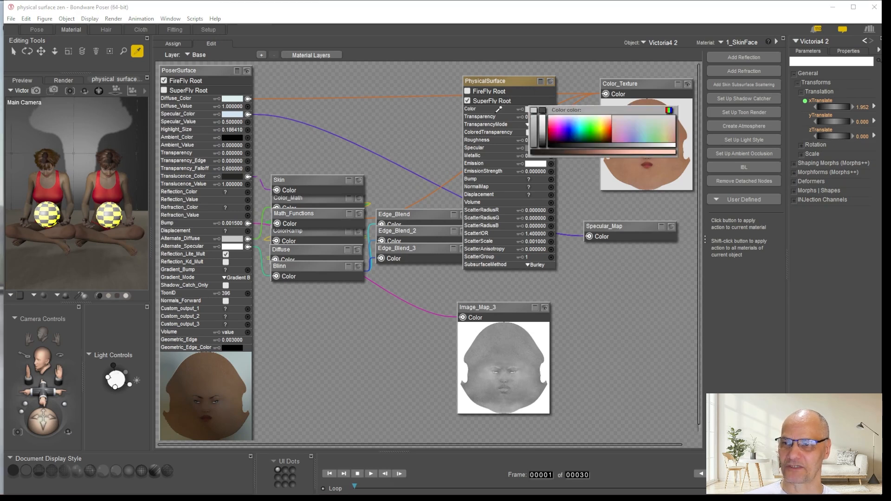
{"action": "left_click", "coordinate": [237, 95]}
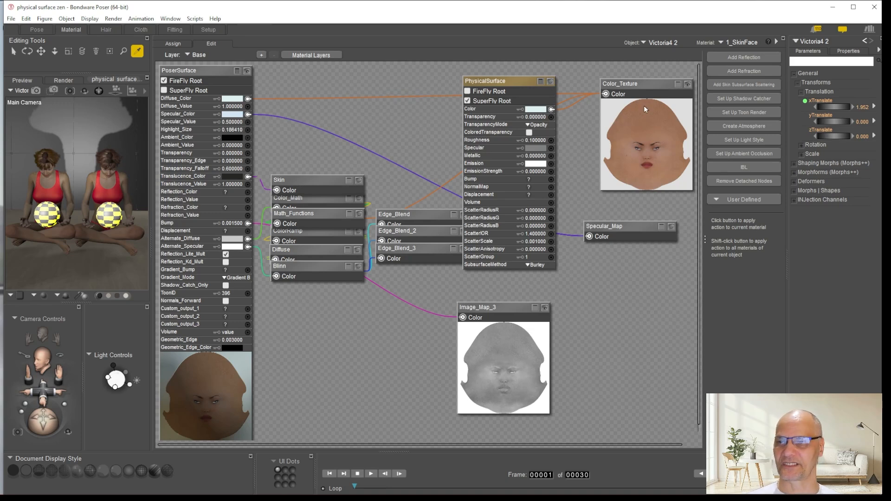
Sample the PoserSurface Specular_Color for the PhysicalSurface Specular channel and connect Specular_Map to that channel
{"action": "left_click_drag", "start_coordinate": [621, 226], "coordinate": [646, 212]}
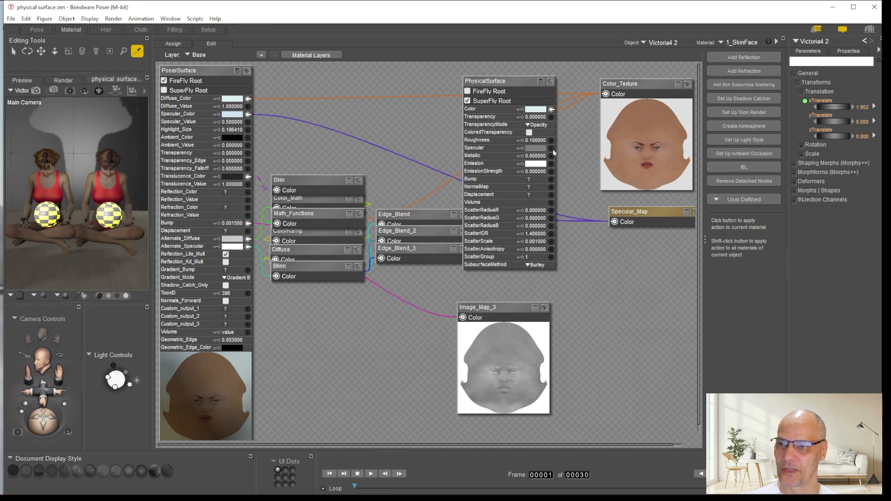
{"action": "left_click", "coordinate": [539, 147]}
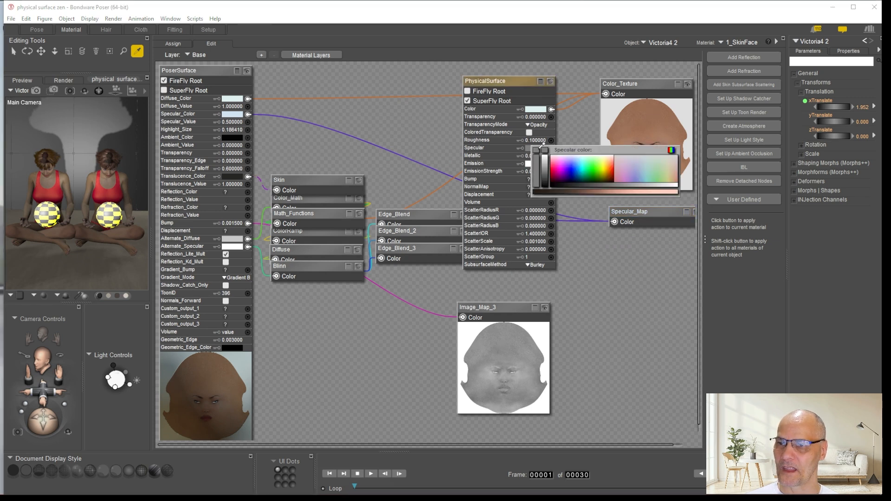
{"action": "left_click", "coordinate": [233, 113]}
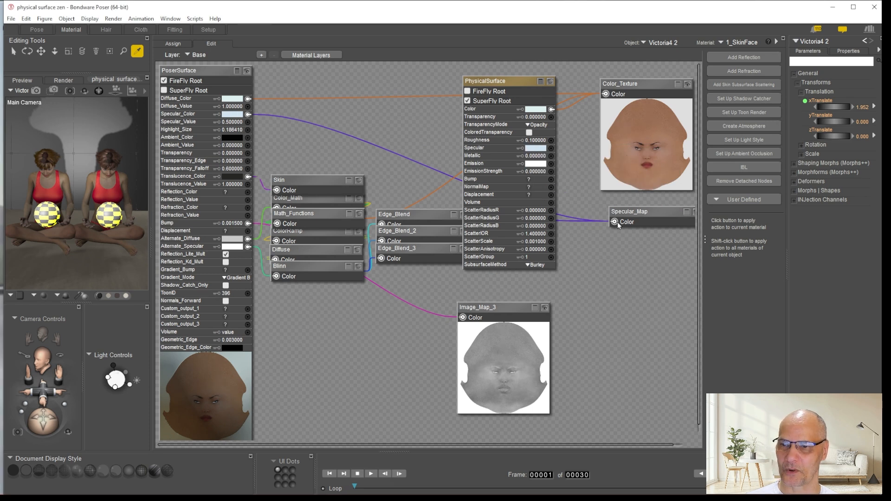
{"action": "left_click_drag", "start_coordinate": [614, 222], "coordinate": [551, 148]}
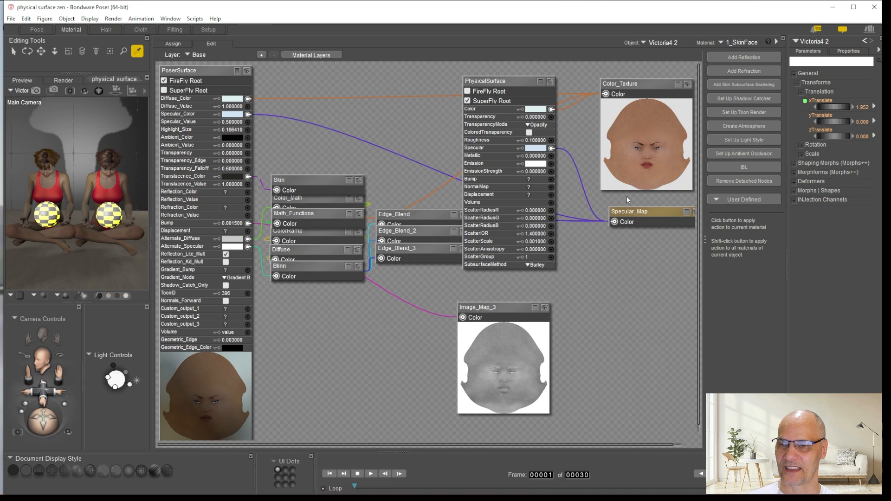
{"action": "left_click_drag", "start_coordinate": [643, 214], "coordinate": [636, 210]}
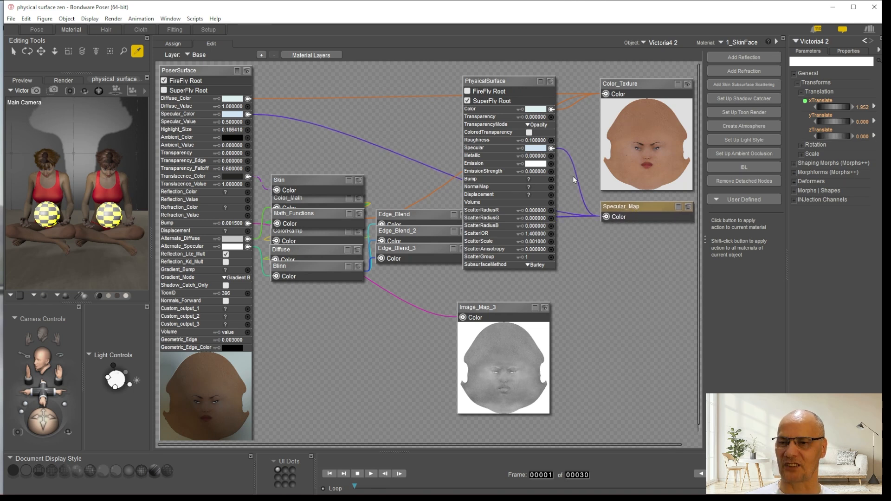
Move PhysicalSurface away from the texture nodes and add an hsv2 math node in the gap
{"action": "left_click_drag", "start_coordinate": [510, 78], "coordinate": [441, 84]}
{"action": "right_click", "coordinate": [532, 146]}
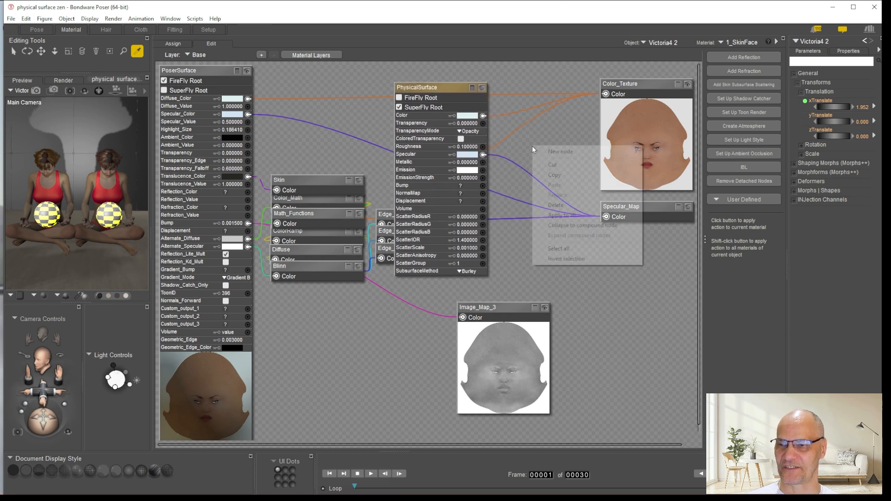
{"action": "mouse_move", "coordinate": [559, 156]}
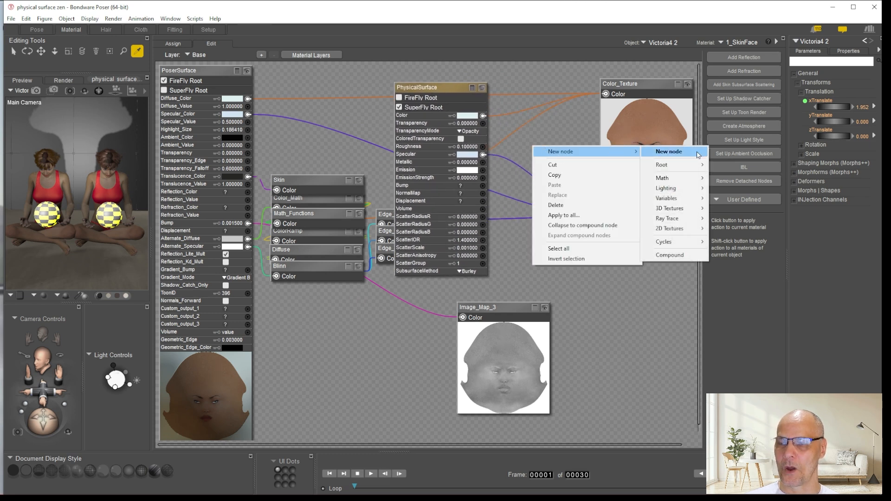
{"action": "mouse_move", "coordinate": [675, 182]}
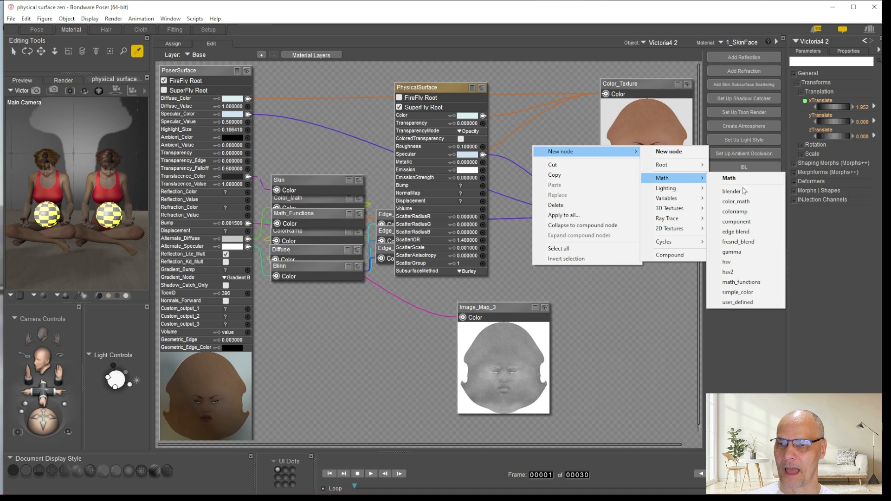
{"action": "left_click", "coordinate": [734, 272]}
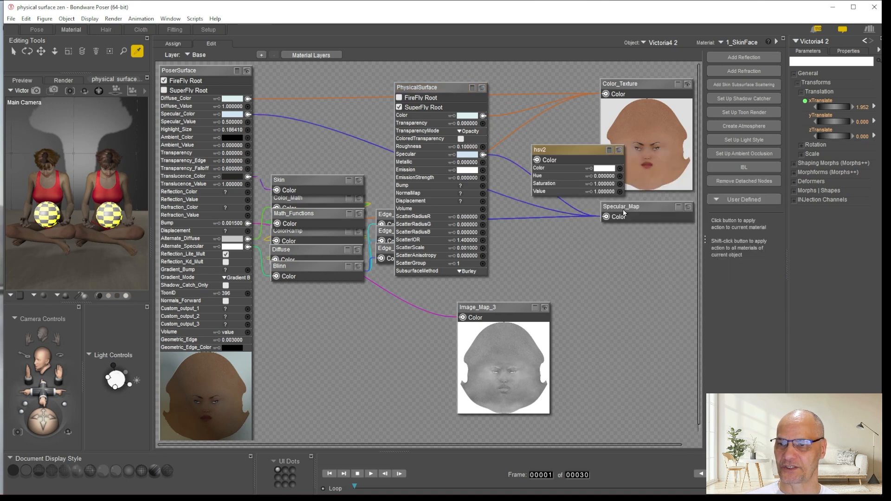
Wire Specular_Map through the hsv2 node's Color into PhysicalSurface Specular, and show the previews of both nodes
{"action": "left_click_drag", "start_coordinate": [574, 150], "coordinate": [541, 240]}
{"action": "left_click_drag", "start_coordinate": [602, 218], "coordinate": [588, 258]}
{"action": "left_click_drag", "start_coordinate": [505, 249], "coordinate": [484, 157]}
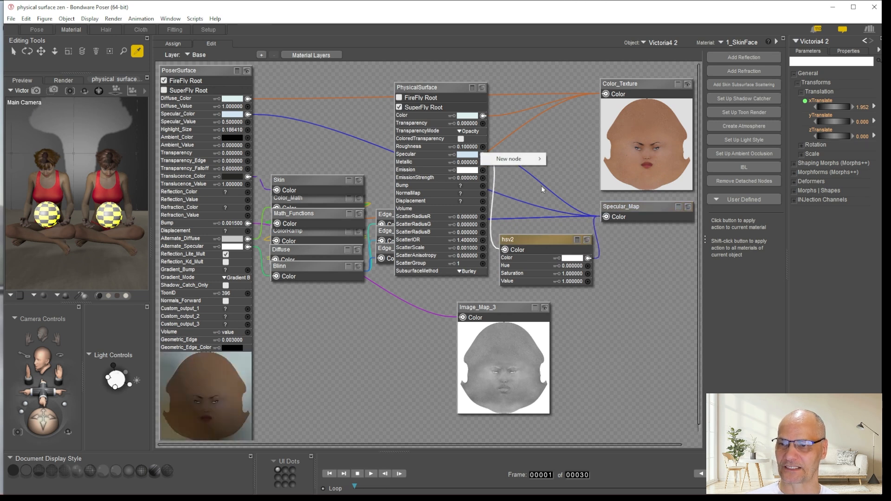
{"action": "left_click_drag", "start_coordinate": [505, 250], "coordinate": [483, 155]}
{"action": "left_click", "coordinate": [585, 239]}
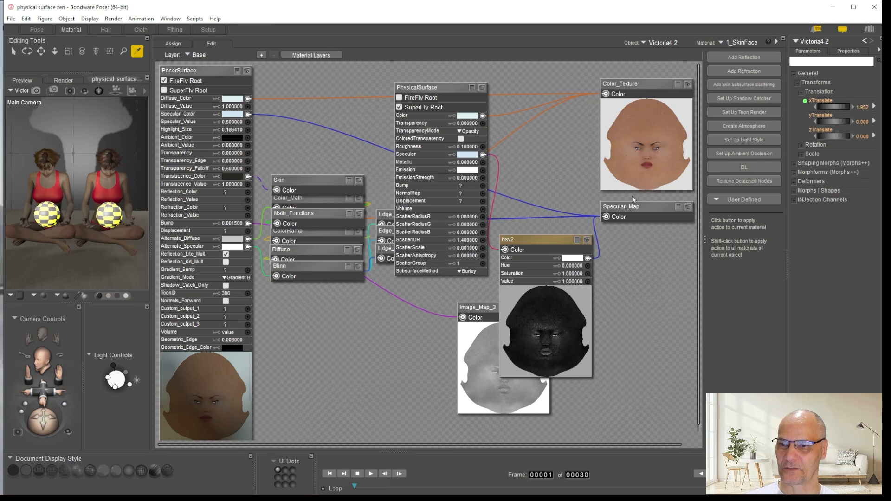
{"action": "left_click", "coordinate": [689, 206]}
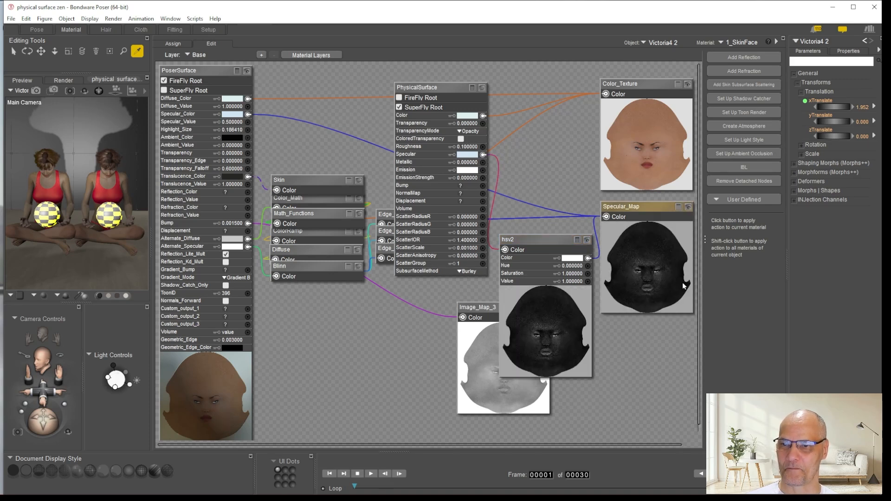
Try a Value of .5 on the hsv2 node, and restore it to 1
{"action": "left_click", "coordinate": [572, 282]}
{"action": "type", "text": ".5"}
{"action": "key", "text": "Return"}
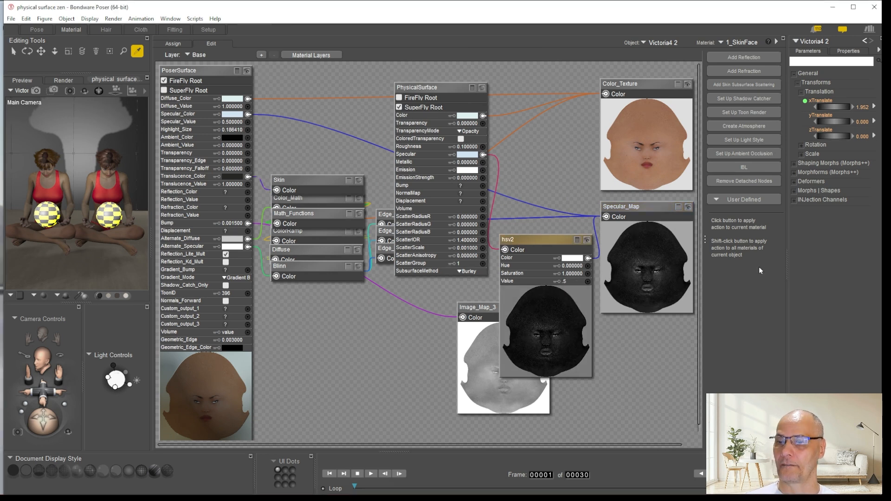
{"action": "left_click", "coordinate": [570, 280]}
{"action": "type", "text": "1"}
{"action": "key", "text": "Return"}
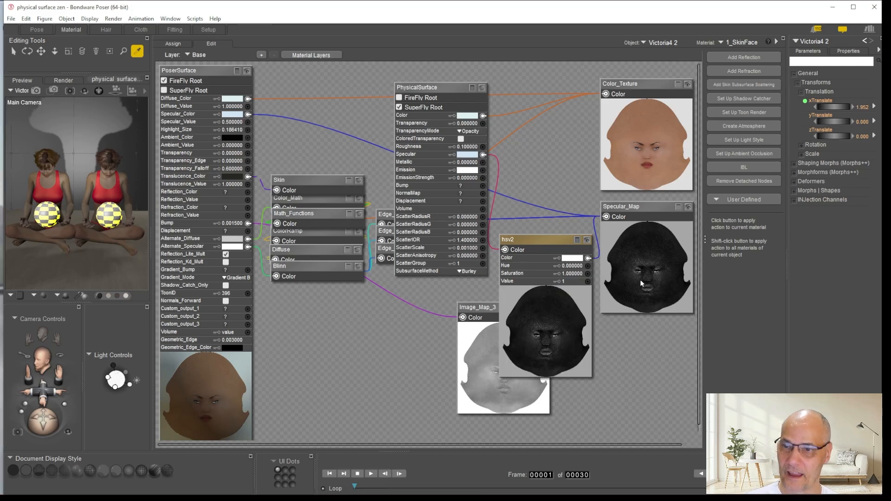
Place the hsv2 node right beside PhysicalSurface and move the three Edge_Blend nodes below the Blinn node
{"action": "left_click_drag", "start_coordinate": [545, 238], "coordinate": [541, 157]}
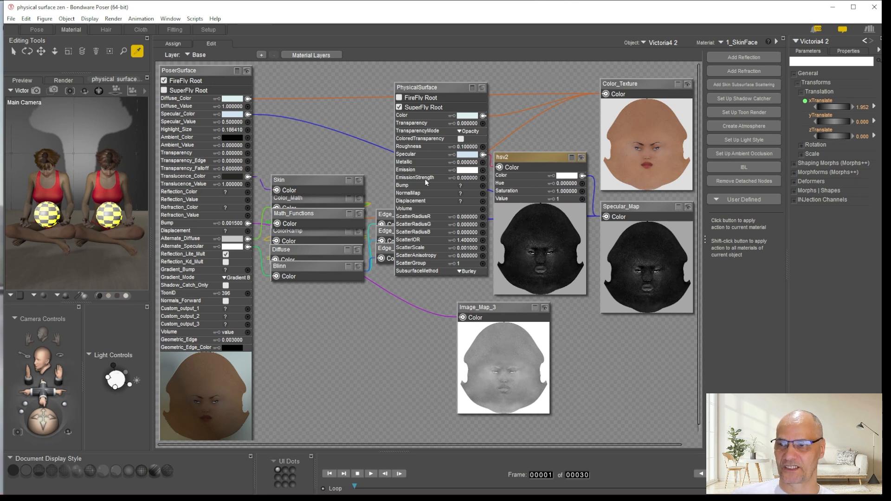
{"action": "left_click_drag", "start_coordinate": [384, 195], "coordinate": [382, 276]}
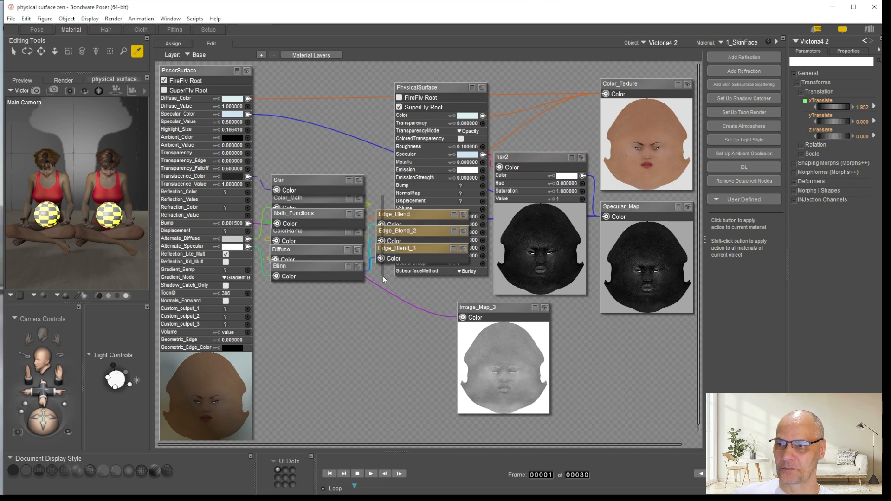
{"action": "left_click_drag", "start_coordinate": [395, 215], "coordinate": [282, 324]}
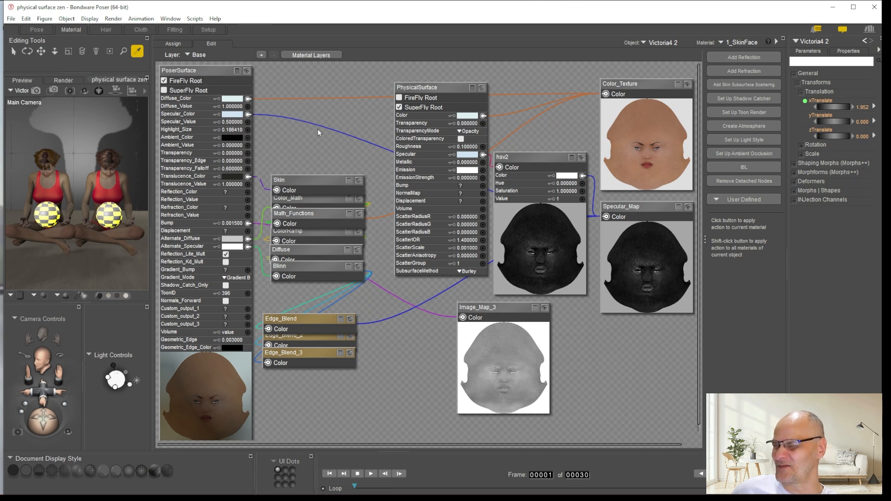
{"action": "left_click_drag", "start_coordinate": [317, 140], "coordinate": [274, 408]}
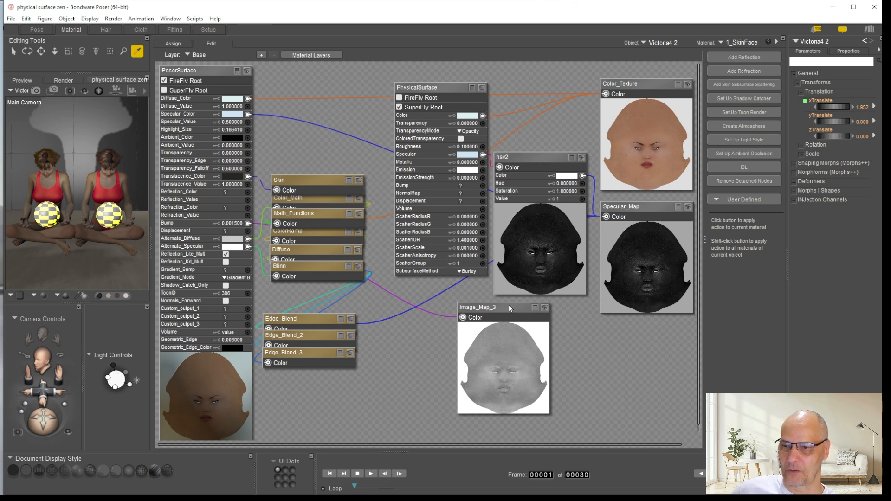
Connect Image_Map_3 to the PhysicalSurface Bump channel and copy the PoserSurface Bump value of 0.001500 into it
{"action": "left_click_drag", "start_coordinate": [508, 304], "coordinate": [601, 326]}
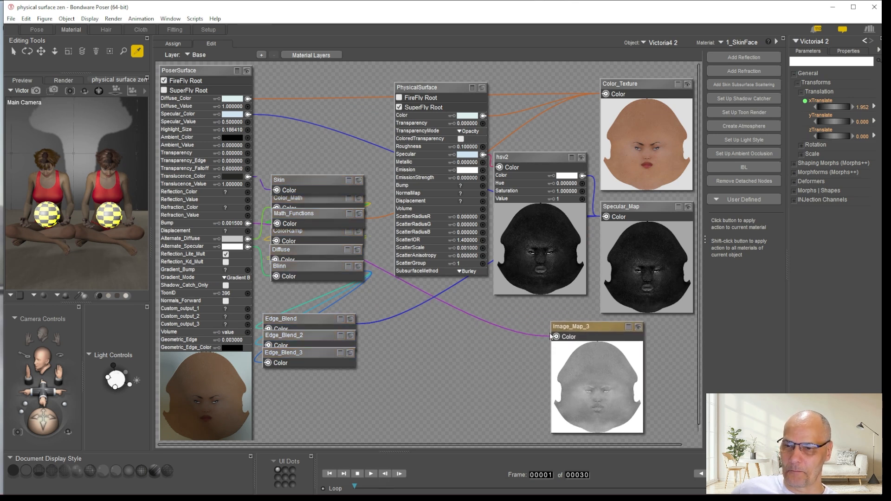
{"action": "left_click_drag", "start_coordinate": [544, 325], "coordinate": [483, 185]}
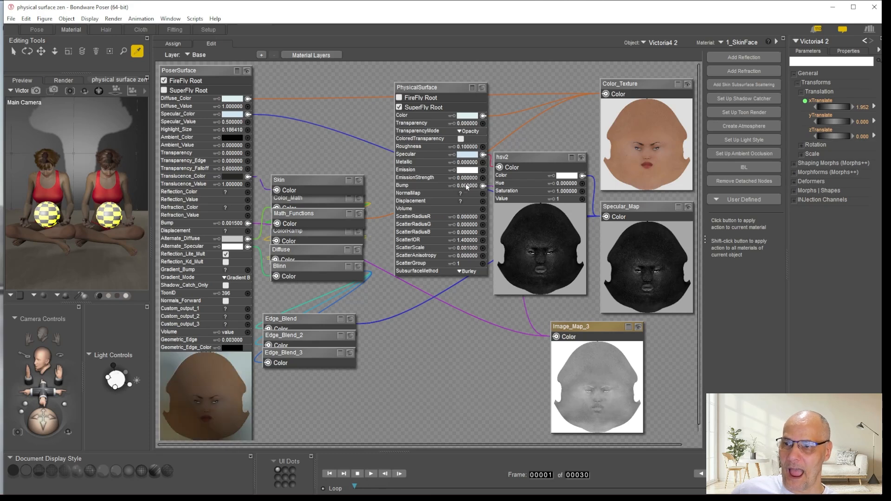
{"action": "left_click", "coordinate": [235, 223]}
{"action": "key", "text": "ctrl+c"}
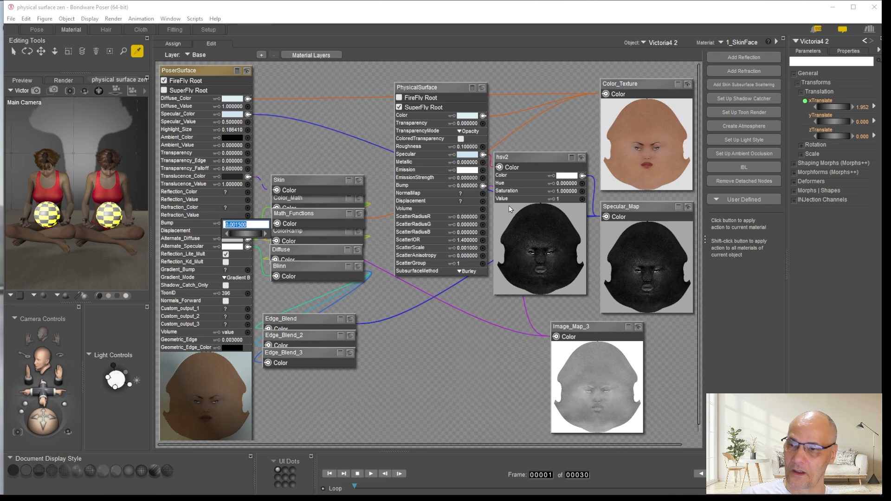
{"action": "key", "text": "Return"}
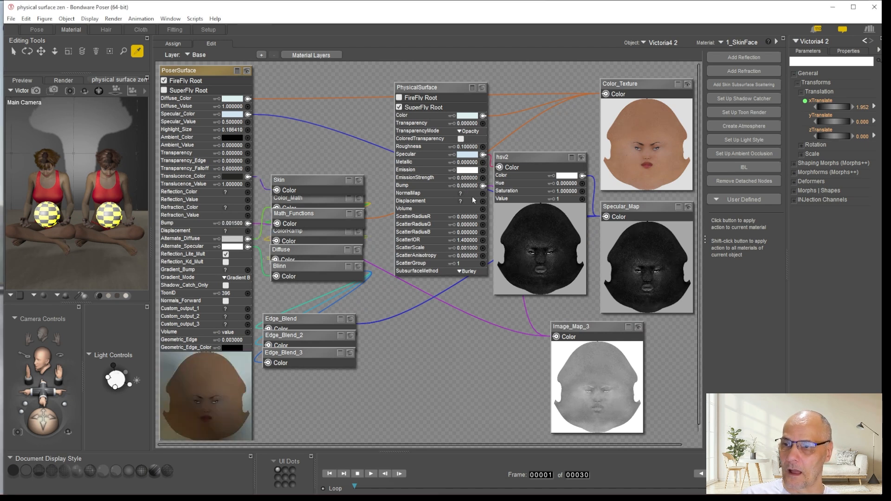
{"action": "left_click", "coordinate": [460, 185]}
{"action": "key", "text": "ctrl+v"}
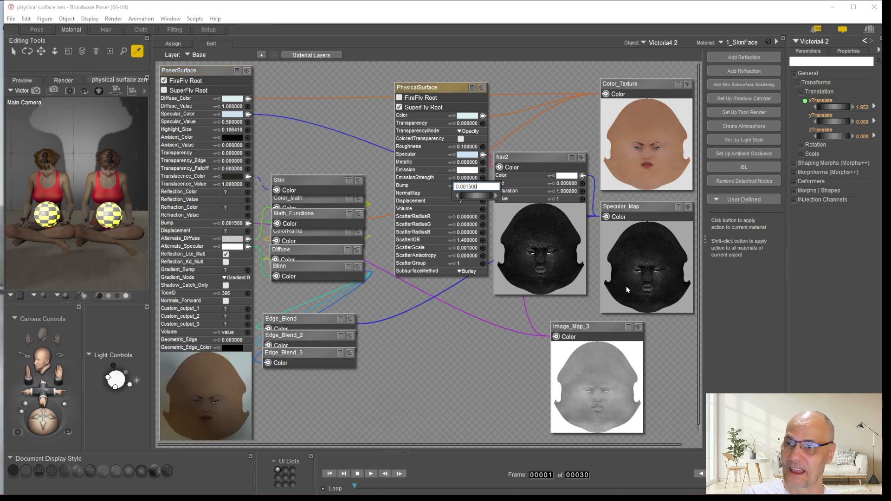
{"action": "key", "text": "Return"}
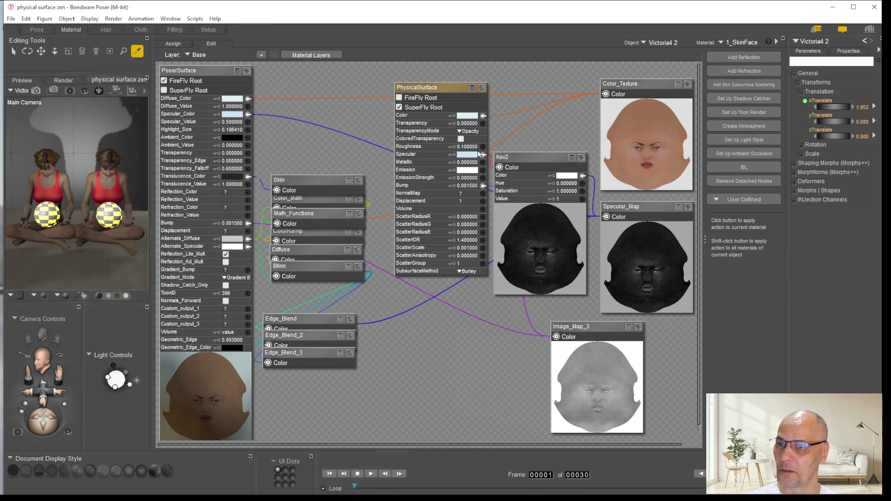
Rearrange the hsv2 and Image_Map_3 nodes closer together between PhysicalSurface and Specular_Map
{"action": "mouse_move", "coordinate": [518, 159]}
{"action": "left_mouse_down"}
{"action": "mouse_move", "coordinate": [525, 143]}
{"action": "mouse_move", "coordinate": [528, 151]}
{"action": "mouse_move", "coordinate": [519, 146]}
{"action": "left_mouse_up"}
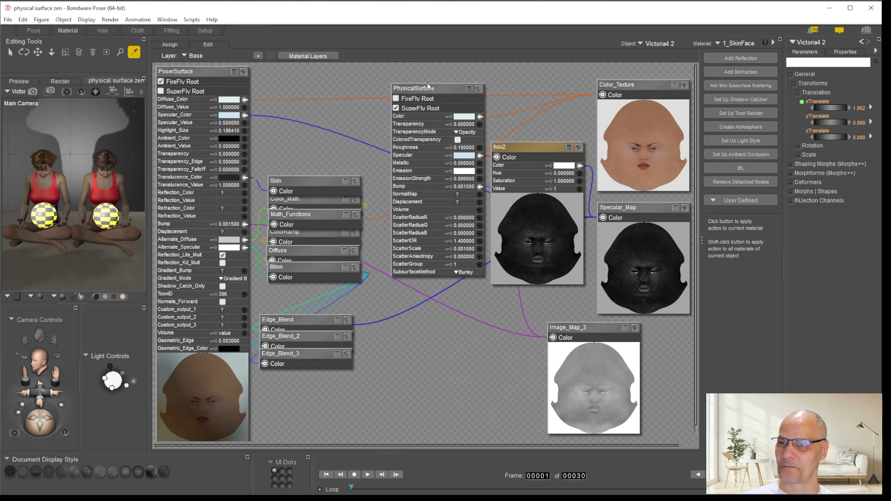
{"action": "left_click_drag", "start_coordinate": [576, 327], "coordinate": [524, 305]}
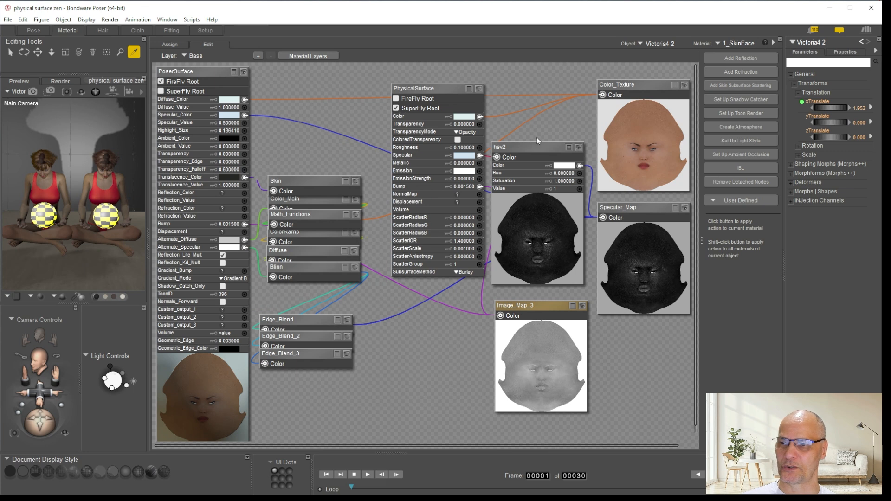
{"action": "left_click_drag", "start_coordinate": [521, 146], "coordinate": [547, 184]}
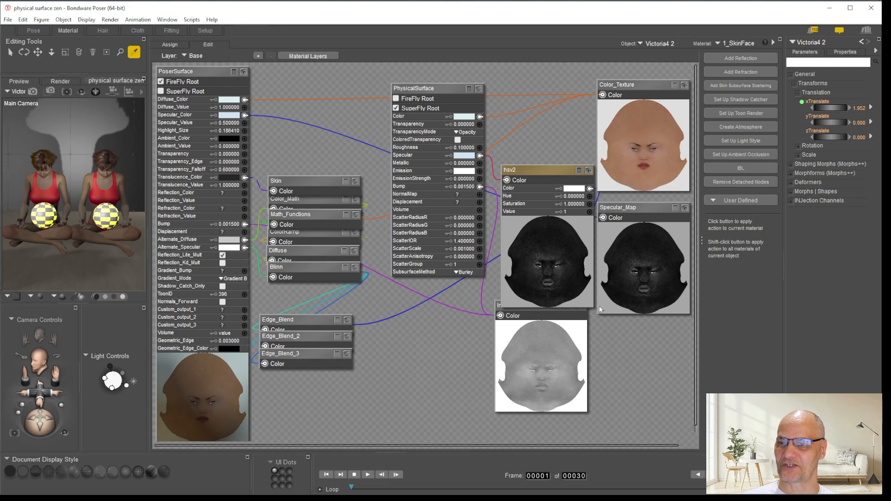
Shift the PhysicalSurface node slightly away from the hsv2 node and bring Image_Map_3 in front of it
{"action": "left_click_drag", "start_coordinate": [436, 99], "coordinate": [425, 100]}
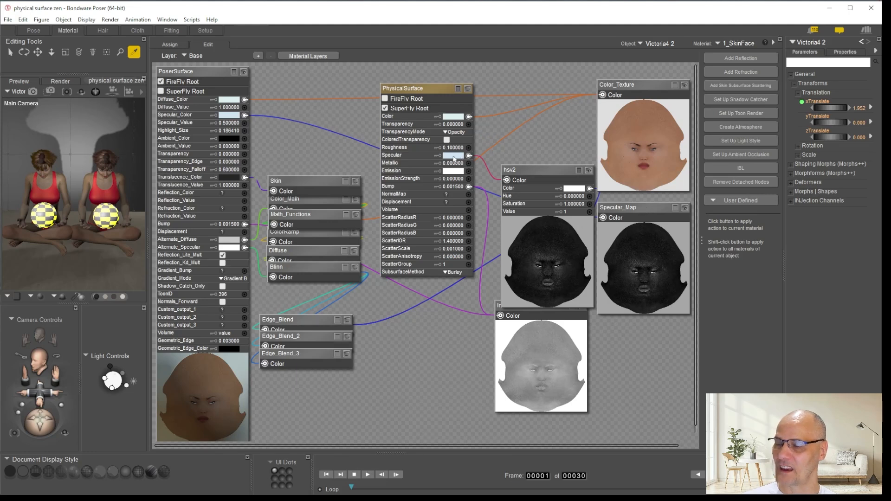
{"action": "left_click", "coordinate": [528, 320]}
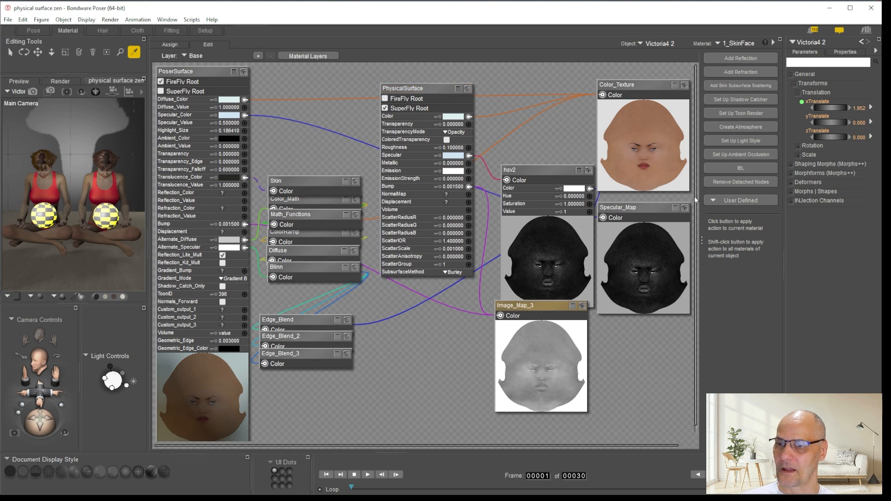
Switch the render settings to SuperFly and area-render the region covering both figures' heads and shoulders in the Pose room
{"action": "left_click", "coordinate": [34, 31]}
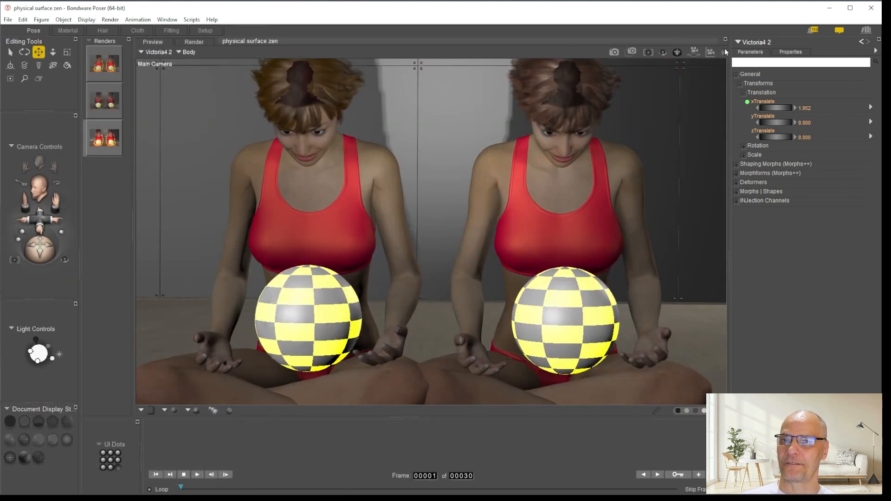
{"action": "left_click", "coordinate": [724, 52]}
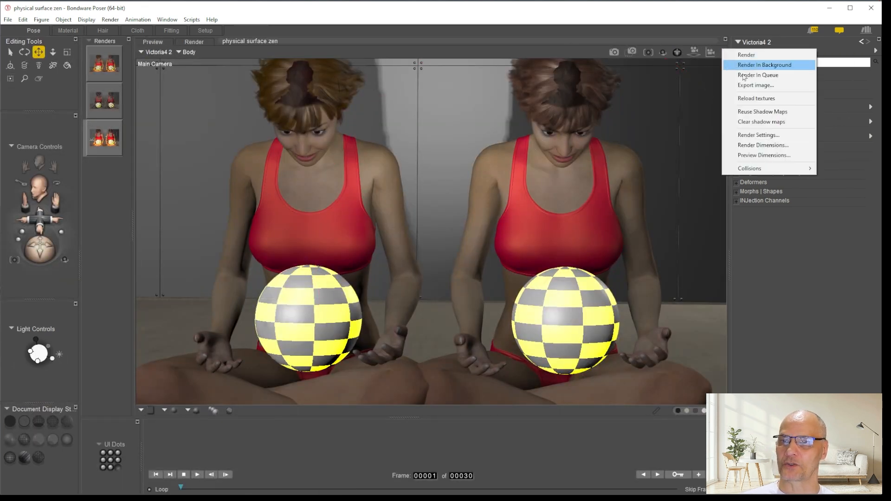
{"action": "left_click", "coordinate": [764, 135]}
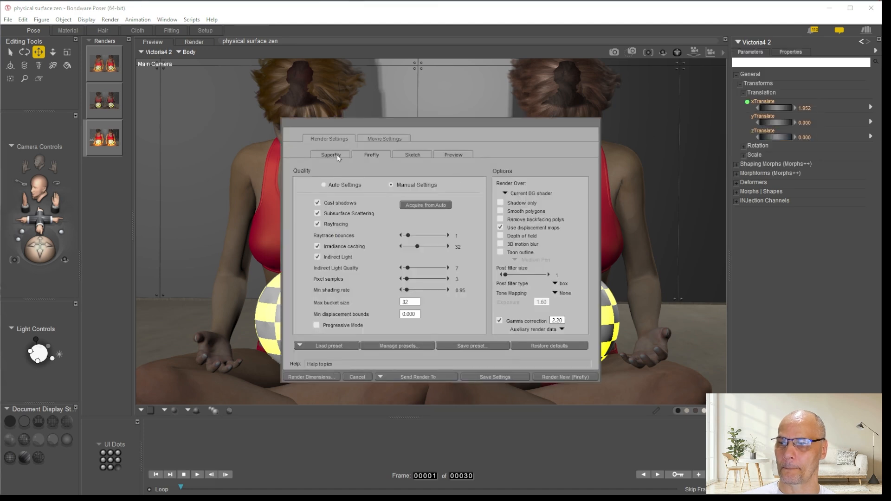
{"action": "left_click", "coordinate": [332, 155]}
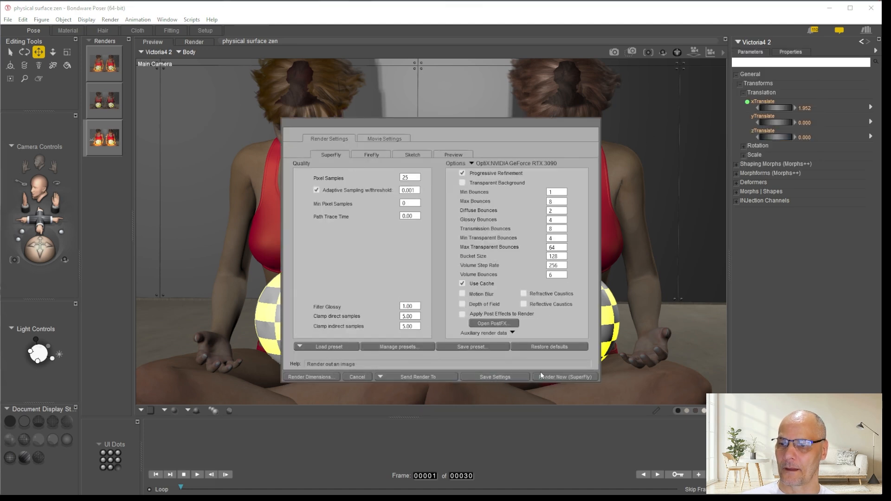
{"action": "left_click", "coordinate": [541, 376]}
{"action": "left_click", "coordinate": [632, 51]}
{"action": "left_click_drag", "start_coordinate": [640, 77], "coordinate": [218, 199]}
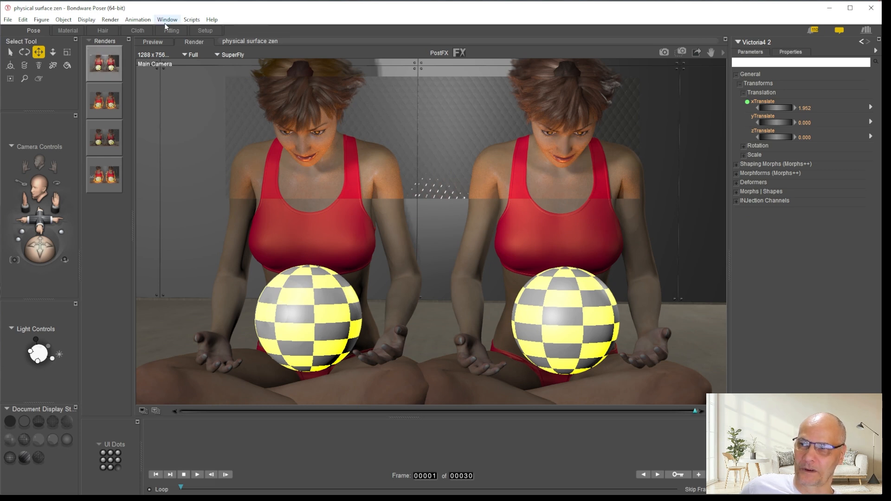
Reopen the 1_SkinFace material of Victoria4 2 and move its hsv2 node up clear of Image_Map_3
{"action": "left_click", "coordinate": [68, 31]}
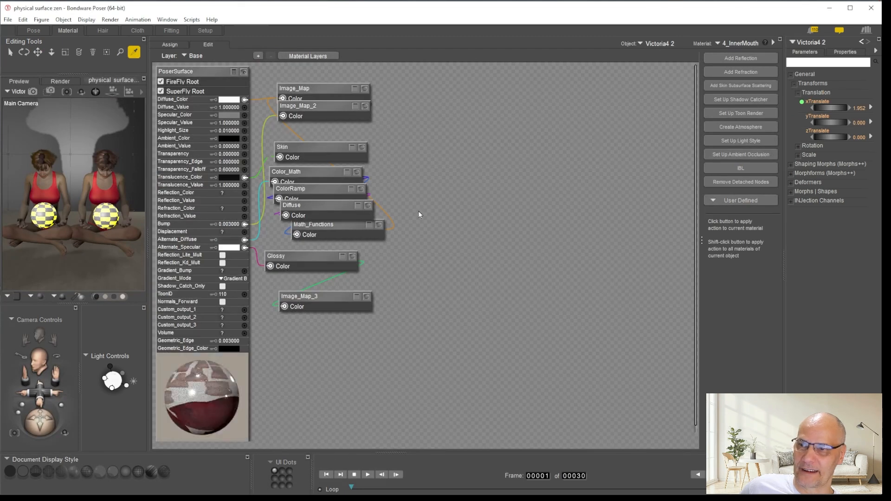
{"action": "left_click", "coordinate": [743, 43]}
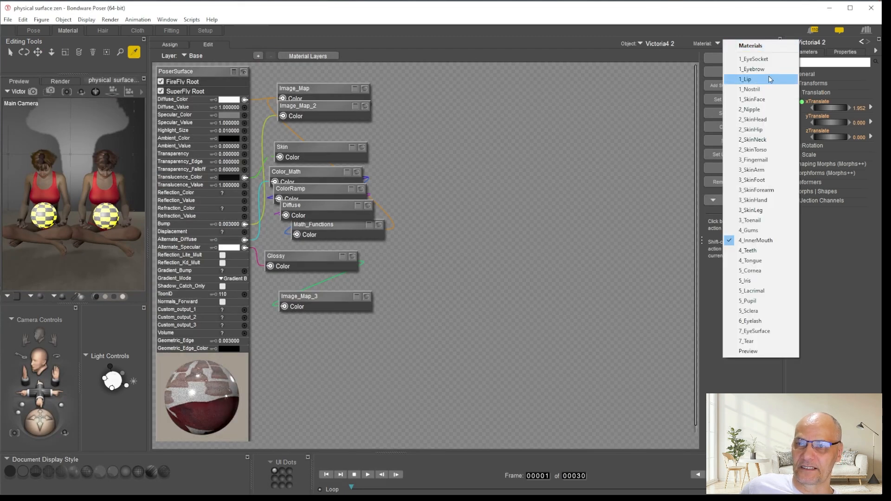
{"action": "left_click", "coordinate": [754, 99]}
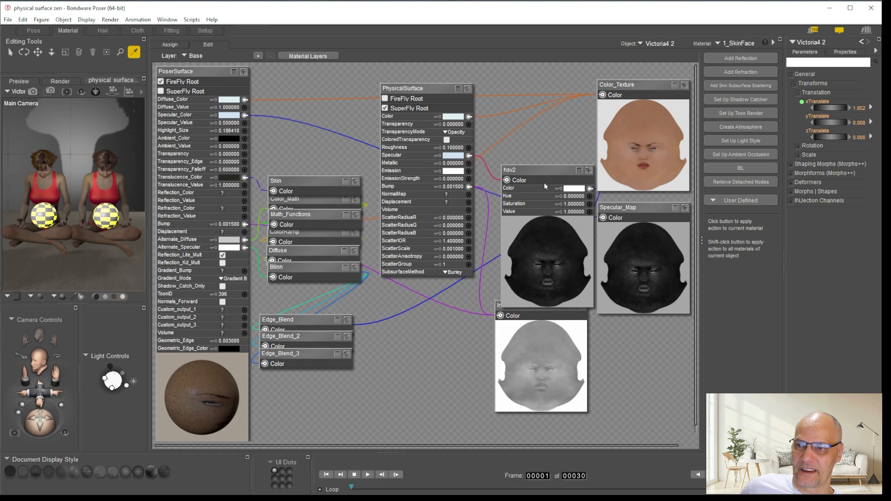
{"action": "mouse_move", "coordinate": [541, 167]}
{"action": "left_mouse_down"}
{"action": "mouse_move", "coordinate": [541, 119]}
{"action": "mouse_move", "coordinate": [545, 152]}
{"action": "left_mouse_up"}
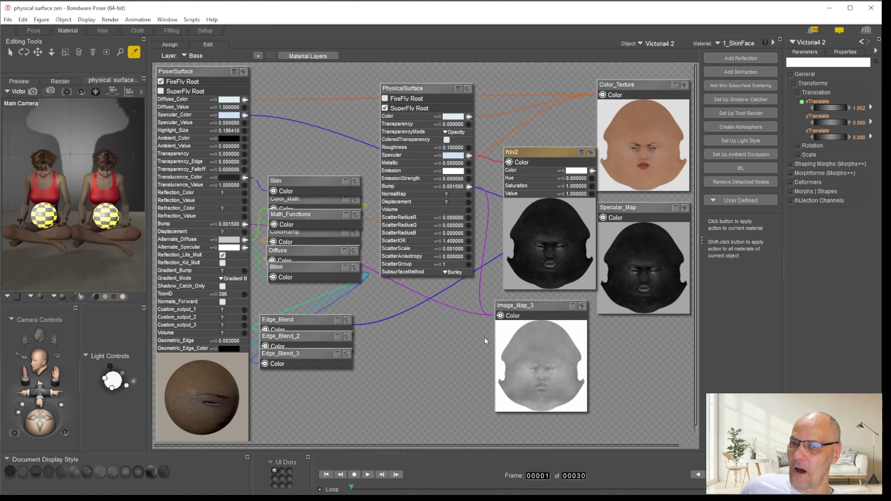
Copy the PhysicalSurface, hsv2, Color_Texture, Specular_Map and Image_Map_3 nodes together
{"action": "left_click_drag", "start_coordinate": [626, 66], "coordinate": [409, 398]}
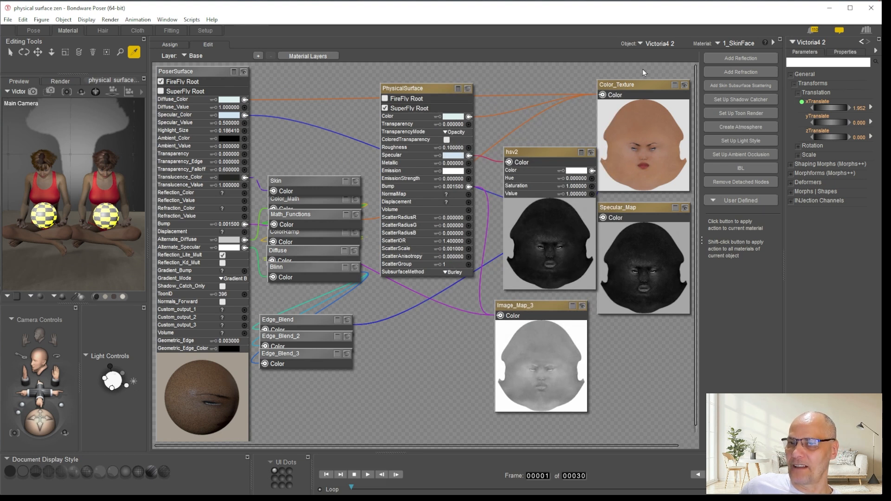
{"action": "left_click_drag", "start_coordinate": [642, 71], "coordinate": [403, 365]}
{"action": "right_click", "coordinate": [426, 87]}
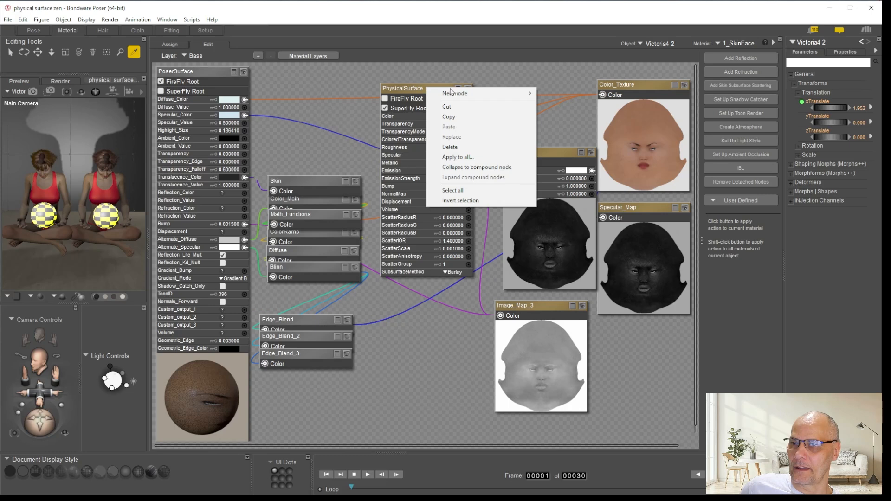
{"action": "left_click", "coordinate": [461, 117]}
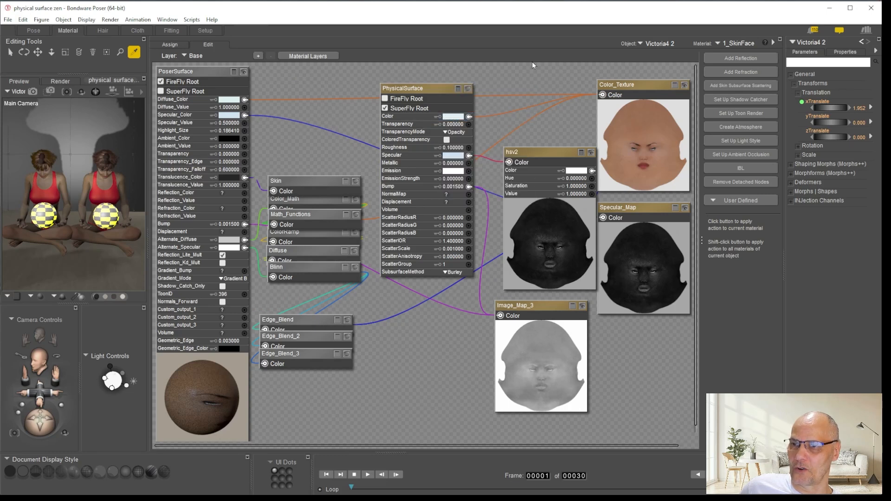
Paste the copied PhysicalSurface node group into the 1_Lip material and shift it slightly aside from the original nodes
{"action": "left_click", "coordinate": [750, 42]}
{"action": "left_click", "coordinate": [745, 79]}
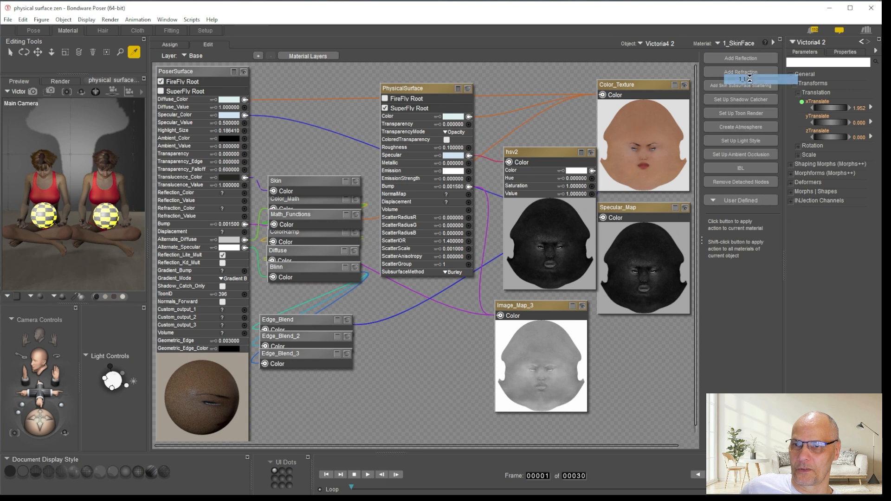
{"action": "right_click", "coordinate": [511, 128]}
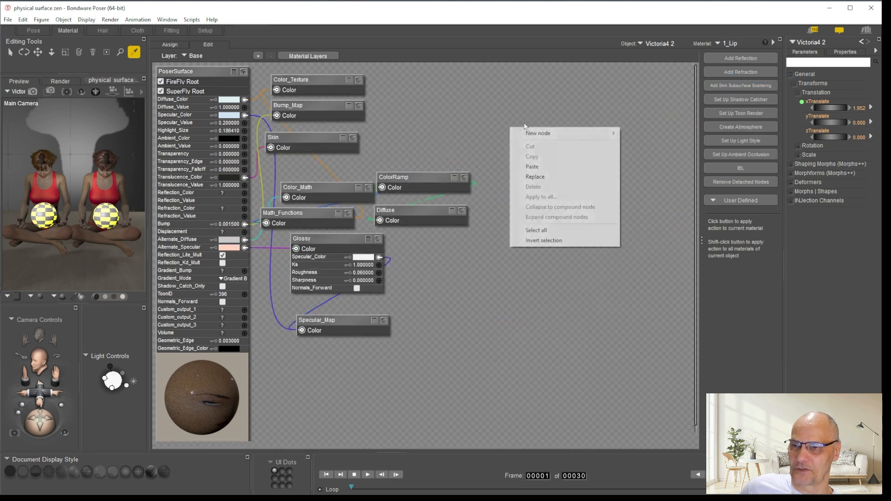
{"action": "mouse_move", "coordinate": [550, 138]}
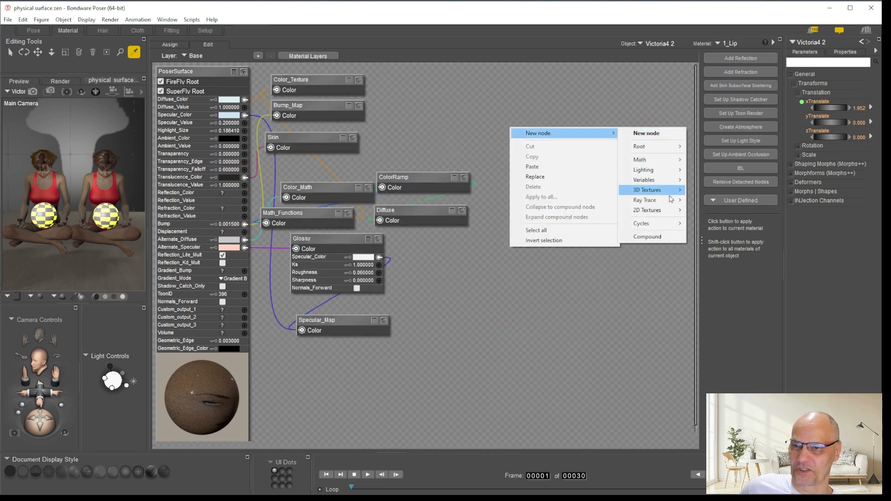
{"action": "left_click", "coordinate": [536, 166]}
{"action": "left_click_drag", "start_coordinate": [422, 97], "coordinate": [427, 87]}
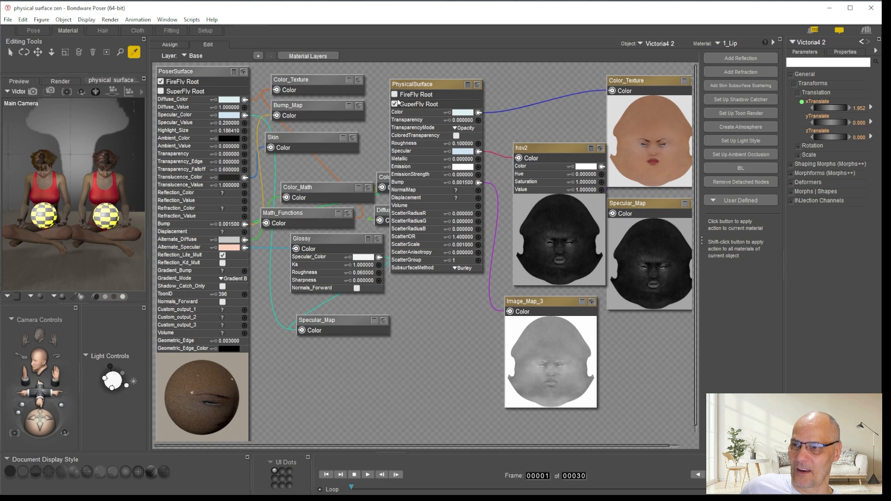
Compare the previews of 1_Lip's original Color_Texture and Specular_Map nodes with the pasted maps, moving the Glossy node clear of PhysicalSurface
{"action": "left_click", "coordinate": [358, 80]}
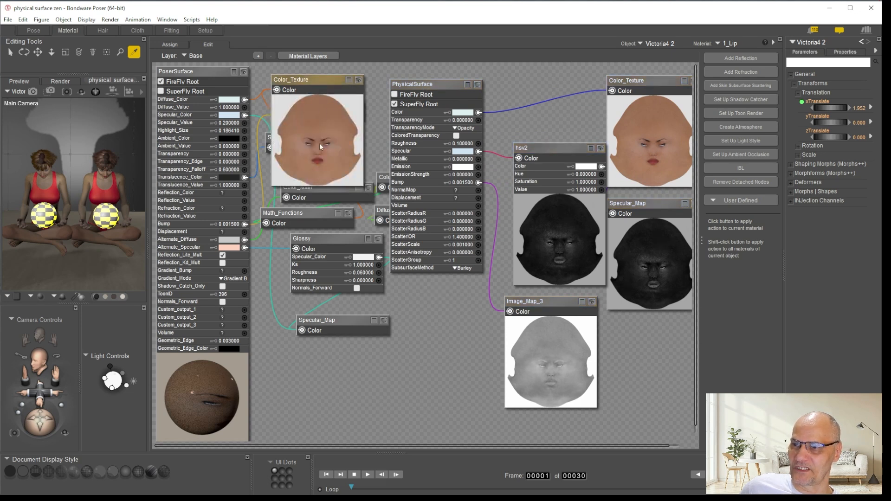
{"action": "left_click", "coordinate": [359, 81]}
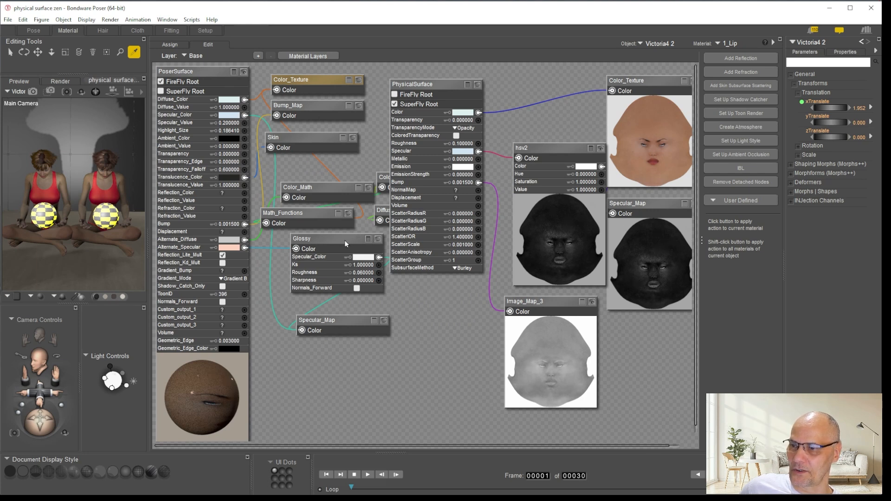
{"action": "left_click_drag", "start_coordinate": [344, 237], "coordinate": [312, 237]}
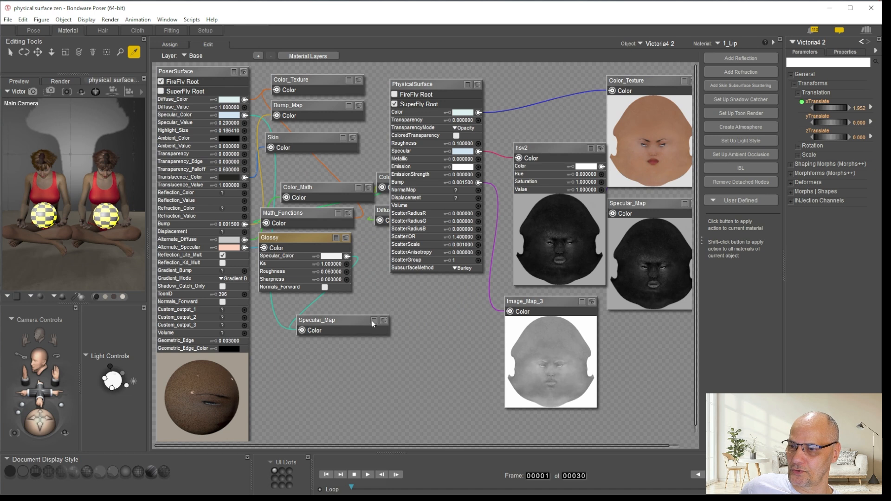
{"action": "left_click", "coordinate": [383, 322]}
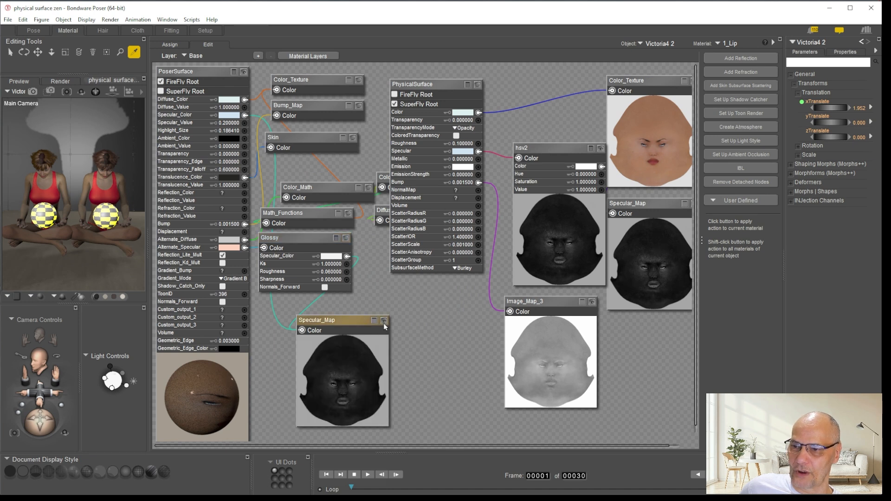
{"action": "left_click", "coordinate": [383, 323]}
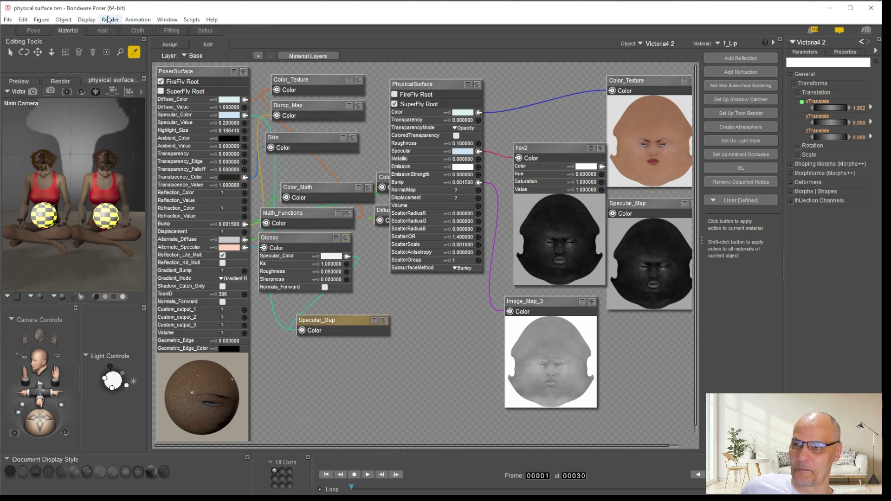
Frame the second figure's face with the Face Camera and area-render the region around the nose and mouth
{"action": "left_click", "coordinate": [34, 31]}
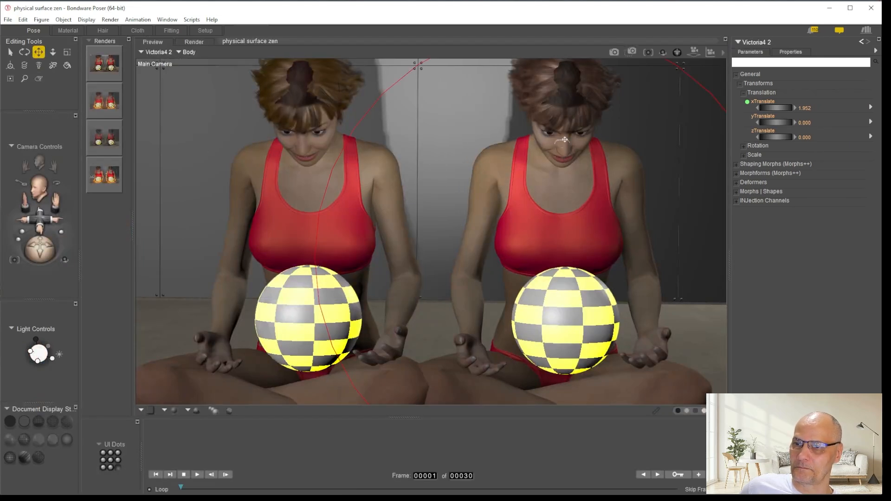
{"action": "left_click", "coordinate": [564, 154]}
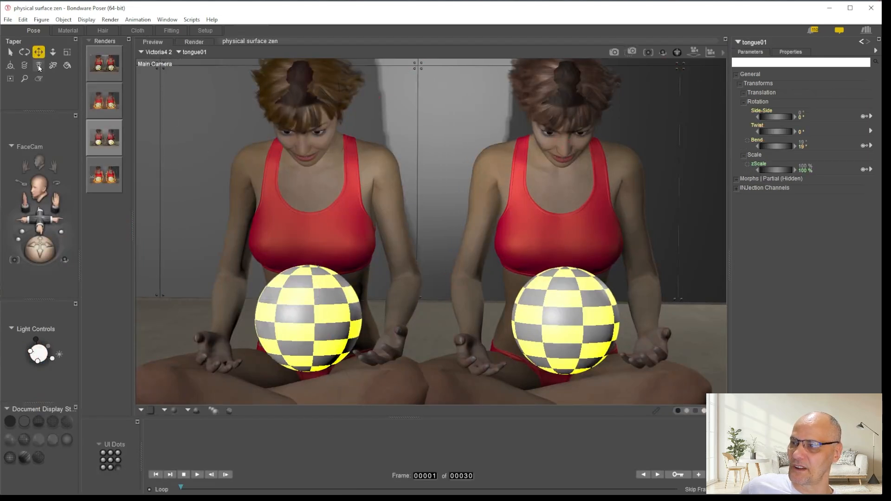
{"action": "left_click", "coordinate": [41, 164]}
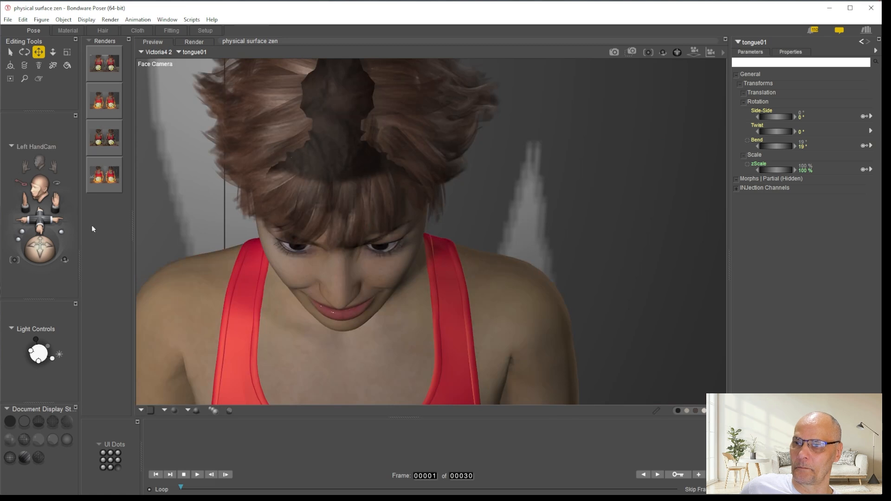
{"action": "left_click_drag", "start_coordinate": [39, 252], "coordinate": [34, 225]}
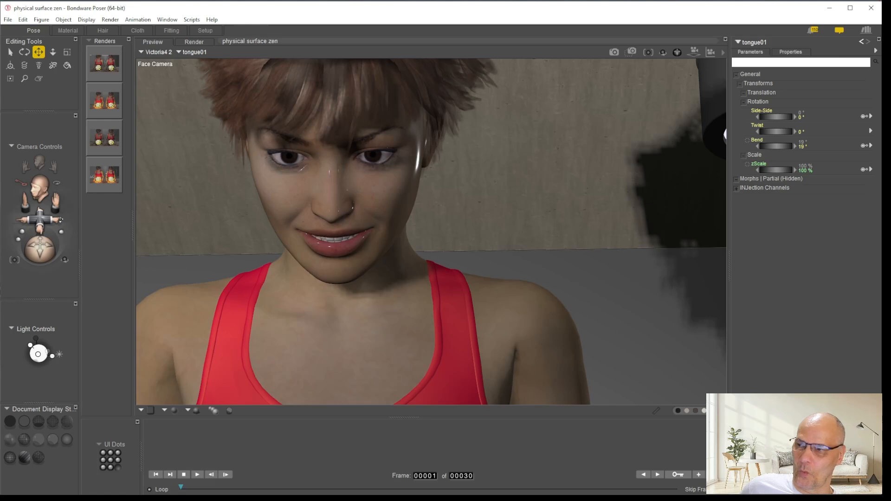
{"action": "left_click_drag", "start_coordinate": [53, 222], "coordinate": [53, 212]}
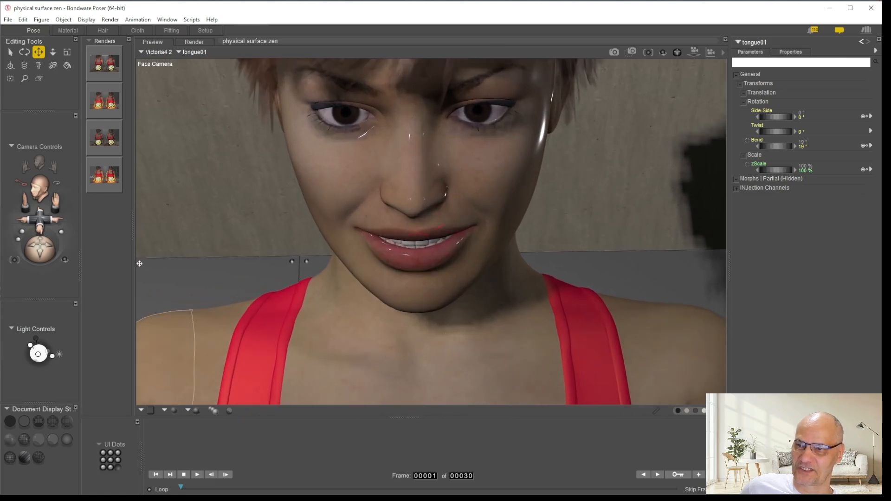
{"action": "left_click_drag", "start_coordinate": [60, 196], "coordinate": [60, 189]}
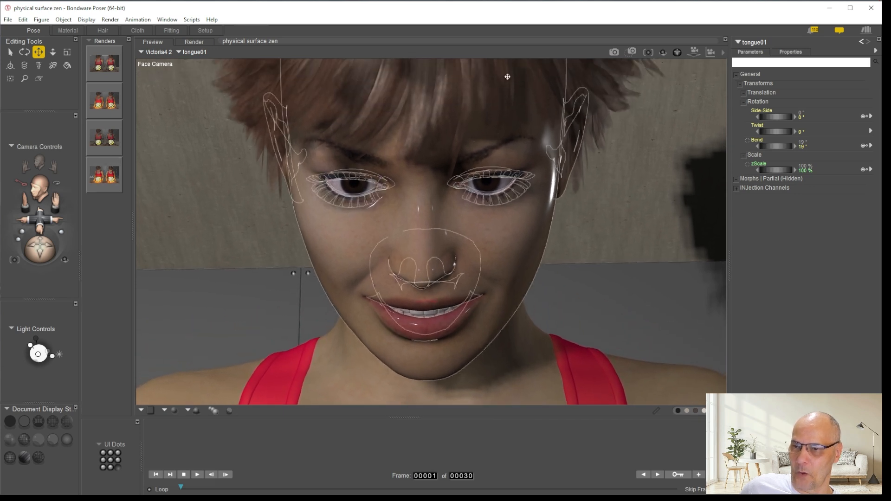
{"action": "left_click", "coordinate": [631, 52]}
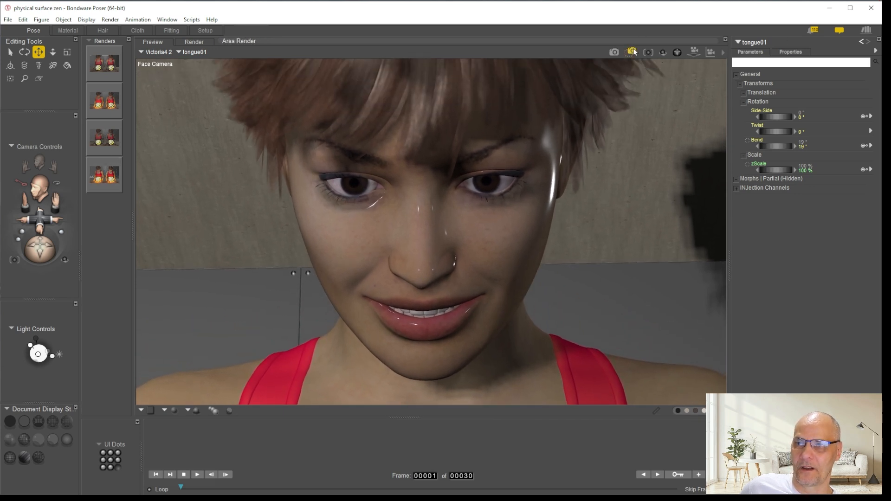
{"action": "left_click_drag", "start_coordinate": [331, 228], "coordinate": [513, 359]}
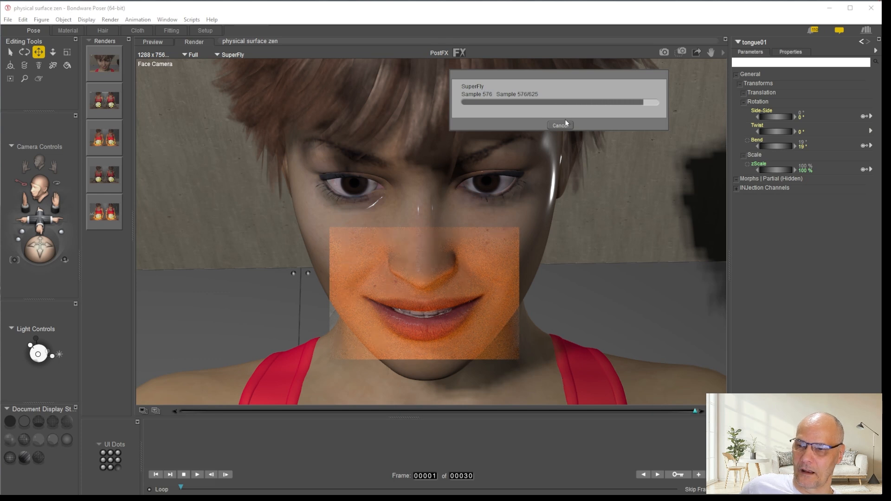
Paste the copied PhysicalSurface node group into the second figure's 2_SkinTorso material
{"action": "left_click", "coordinate": [68, 30]}
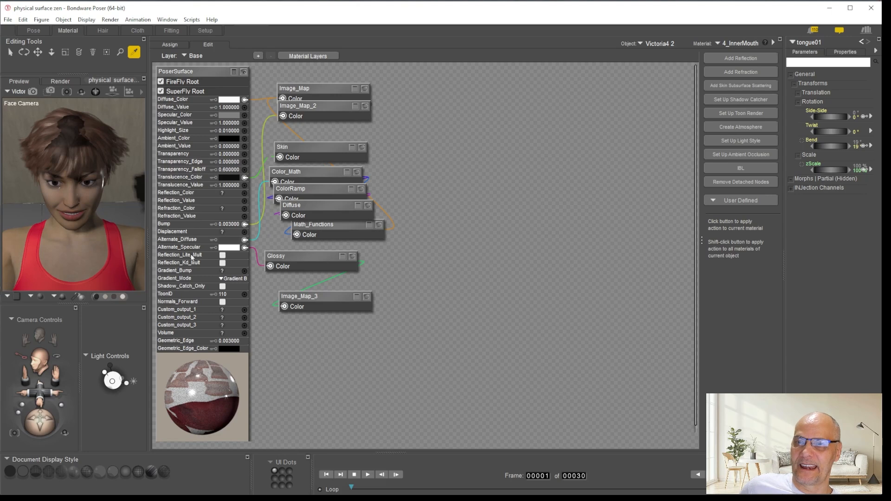
{"action": "left_click", "coordinate": [79, 253]}
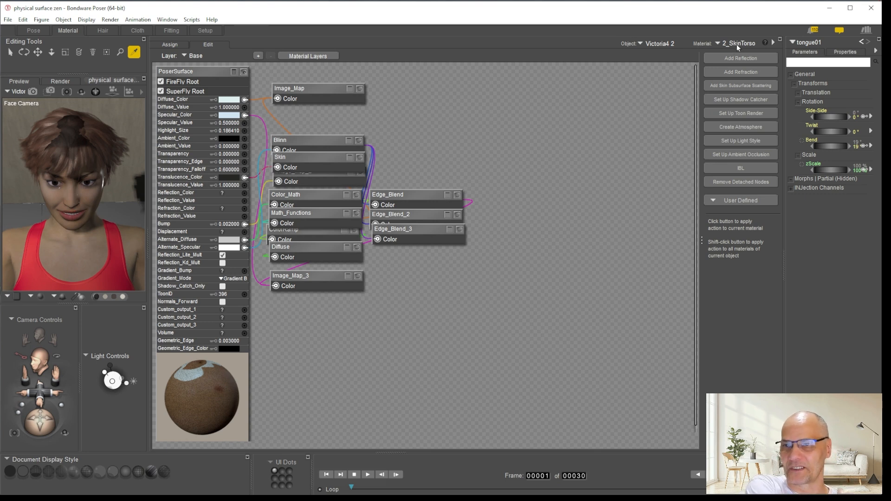
{"action": "right_click", "coordinate": [559, 124]}
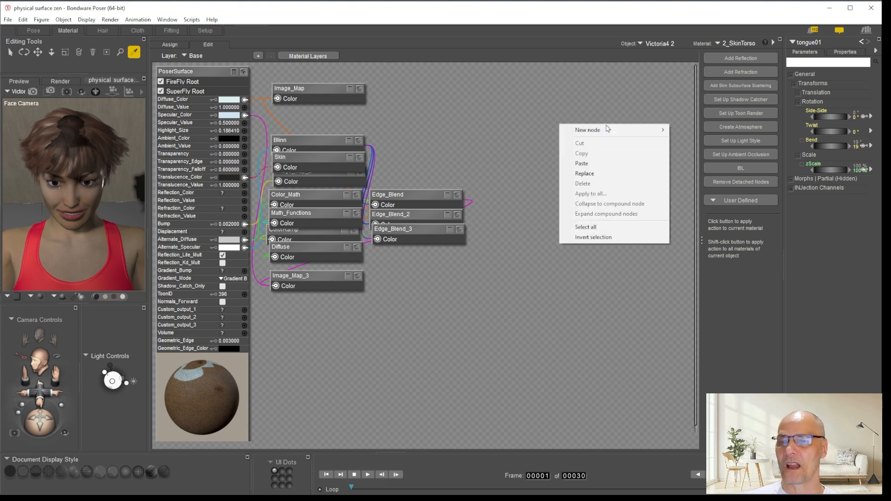
{"action": "left_click", "coordinate": [593, 163]}
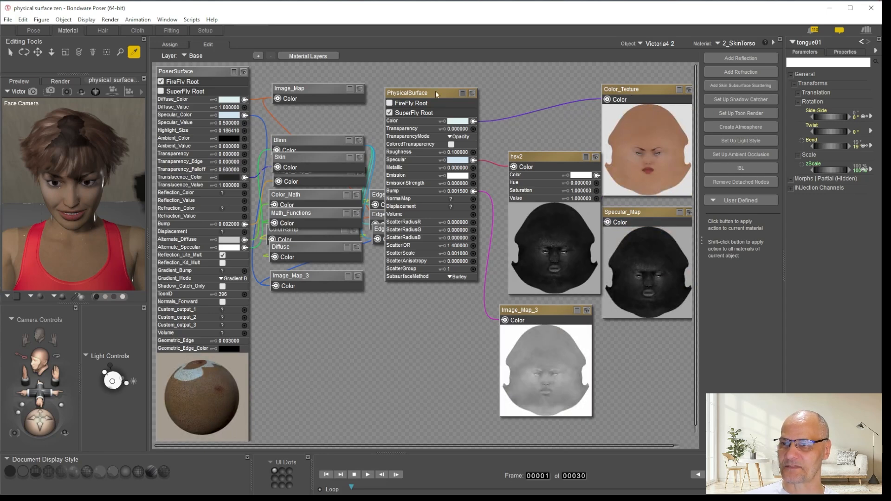
Wire the torso's Image_Map into PhysicalSurface's Color and its original Image_Map_3 into hsv2's Color, placing both beside the pasted maps
{"action": "left_click_drag", "start_coordinate": [306, 87], "coordinate": [599, 106]}
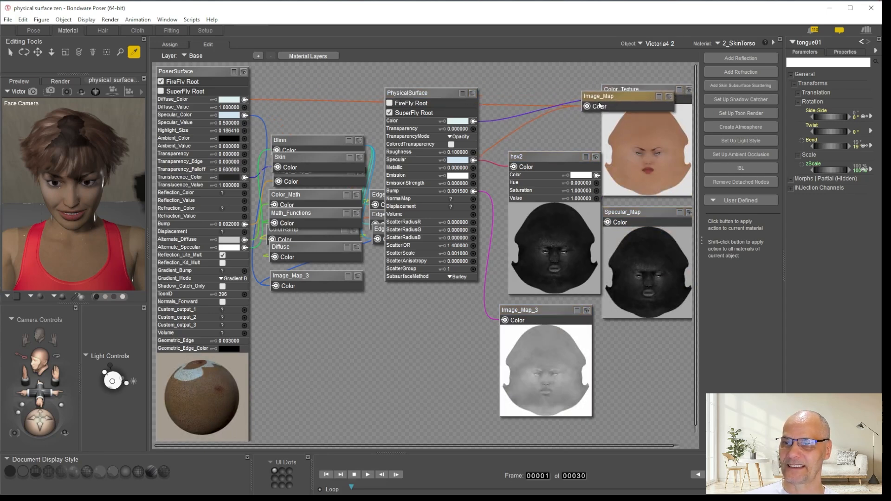
{"action": "left_click_drag", "start_coordinate": [506, 108], "coordinate": [474, 122]}
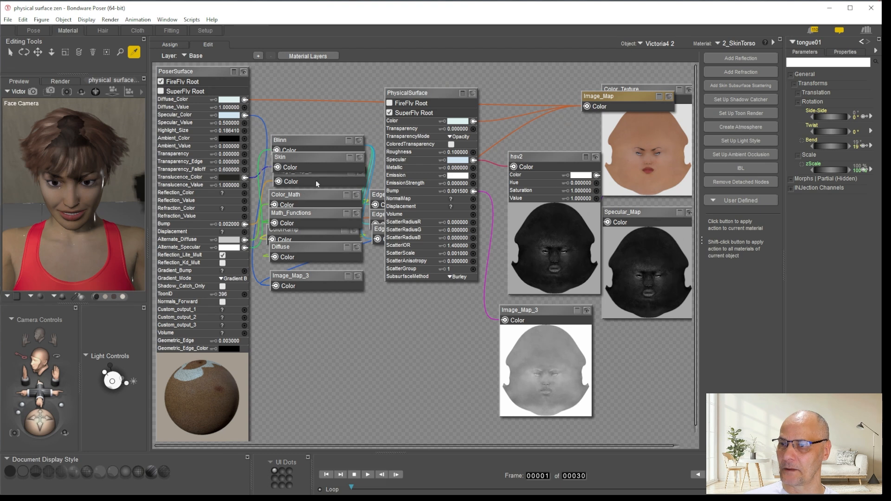
{"action": "left_click_drag", "start_coordinate": [306, 281], "coordinate": [566, 311]}
{"action": "left_click_drag", "start_coordinate": [588, 366], "coordinate": [619, 353]}
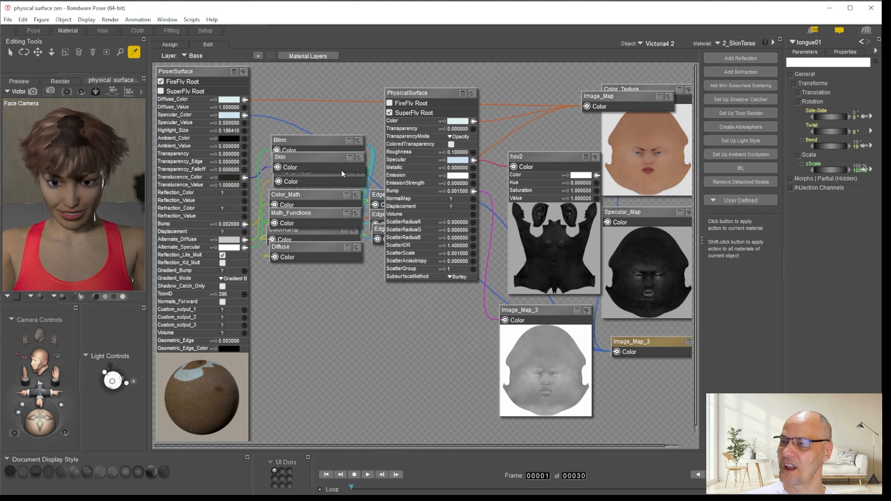
Move the Blinn and Skin nodes clear of Image_Map_2, and wire Image_Map_2 into PhysicalSurface's Bump
{"action": "left_click", "coordinate": [295, 242]}
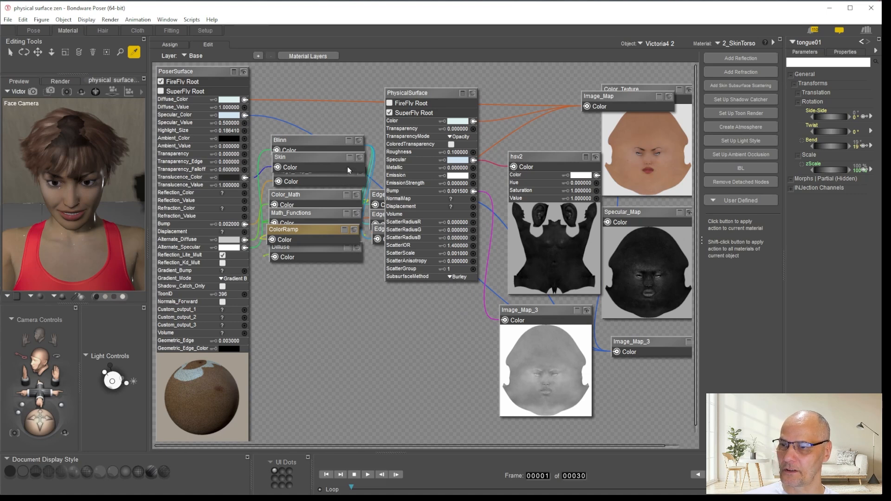
{"action": "left_click_drag", "start_coordinate": [320, 141], "coordinate": [314, 101]}
{"action": "left_click_drag", "start_coordinate": [314, 157], "coordinate": [313, 113]}
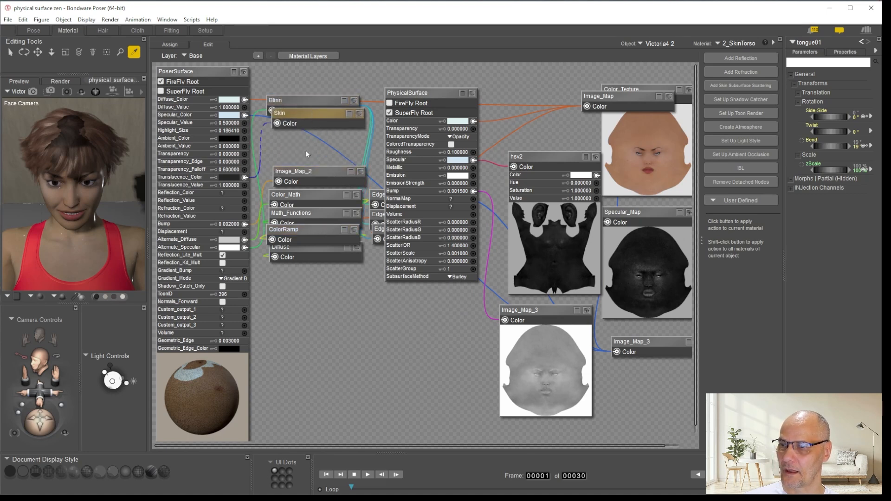
{"action": "left_click_drag", "start_coordinate": [308, 176], "coordinate": [473, 191]}
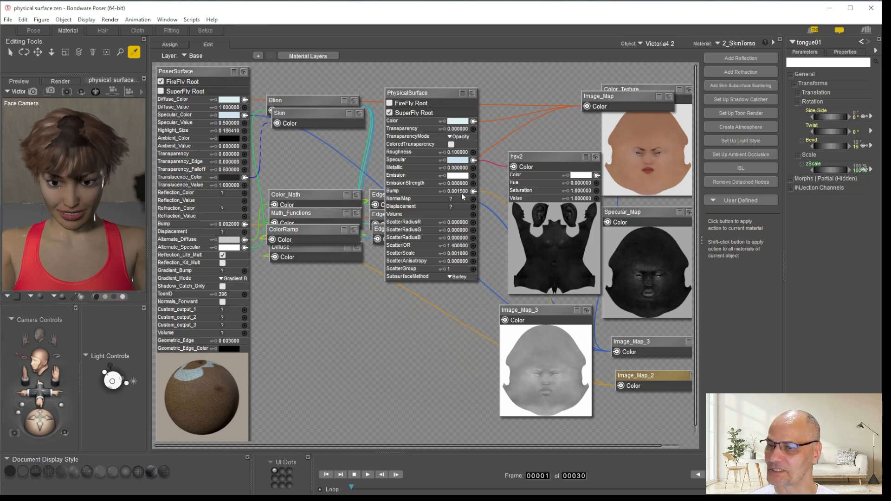
Set the torso PhysicalSurface's Bump to 0.002 to match the PoserSurface root
{"action": "left_click", "coordinate": [463, 190]}
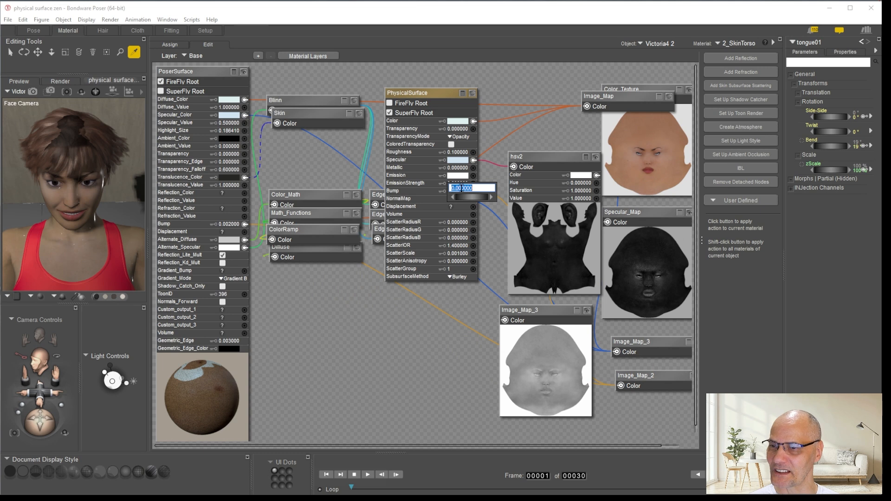
{"action": "left_click", "coordinate": [230, 227]}
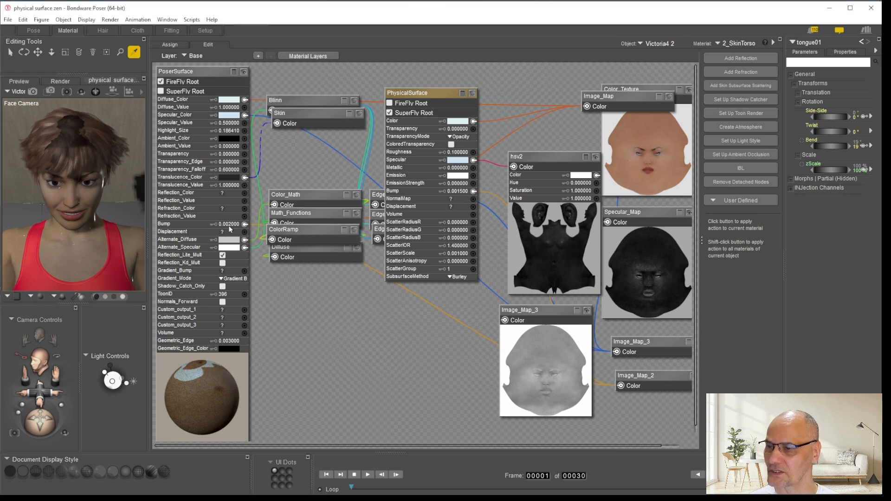
{"action": "left_click", "coordinate": [231, 225]}
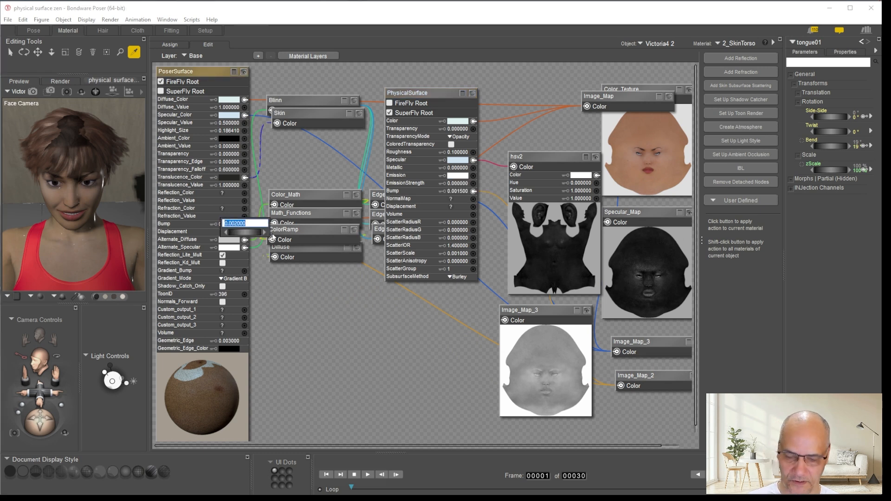
{"action": "left_click", "coordinate": [458, 192]}
{"action": "left_click", "coordinate": [457, 194]}
{"action": "type", "text": "0.002"}
{"action": "left_click", "coordinate": [476, 367]}
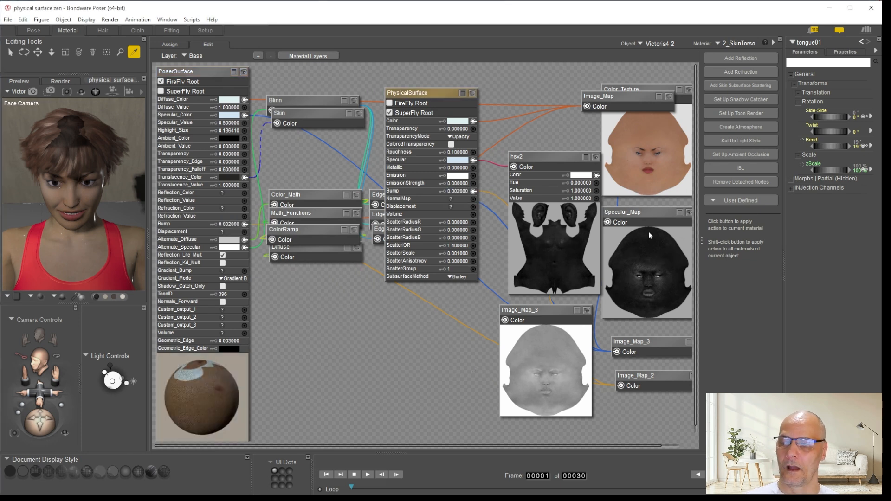
Remove the torso material's detached nodes and move Image_Map_3 and Image_Map_2 closer to hsv2 and PhysicalSurface
{"action": "left_click", "coordinate": [746, 183]}
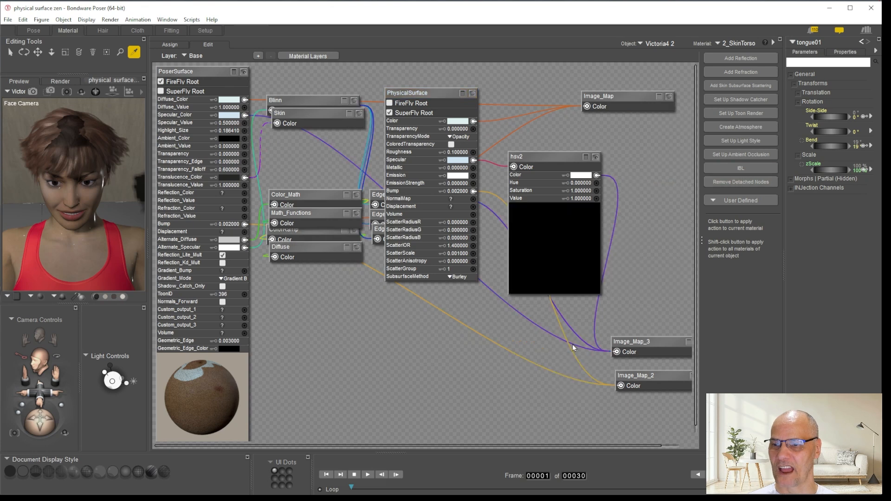
{"action": "left_click_drag", "start_coordinate": [651, 341], "coordinate": [619, 306]}
{"action": "left_click", "coordinate": [639, 375]}
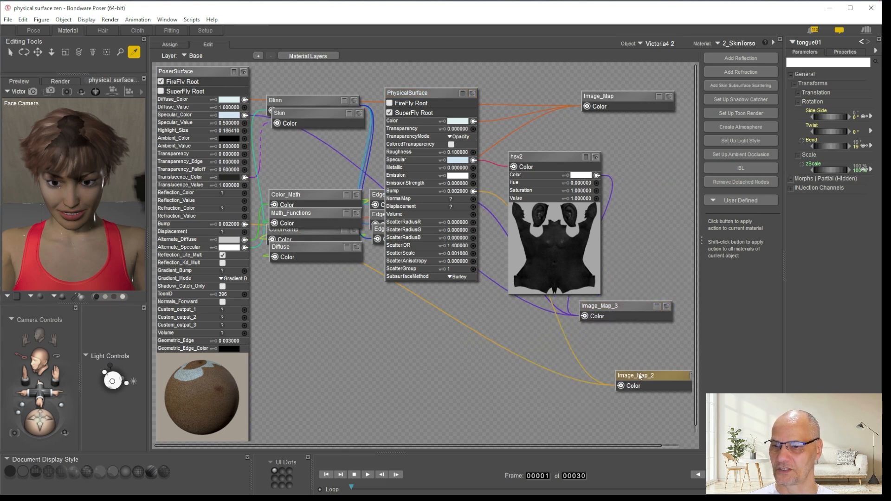
{"action": "left_click_drag", "start_coordinate": [639, 376], "coordinate": [504, 368]}
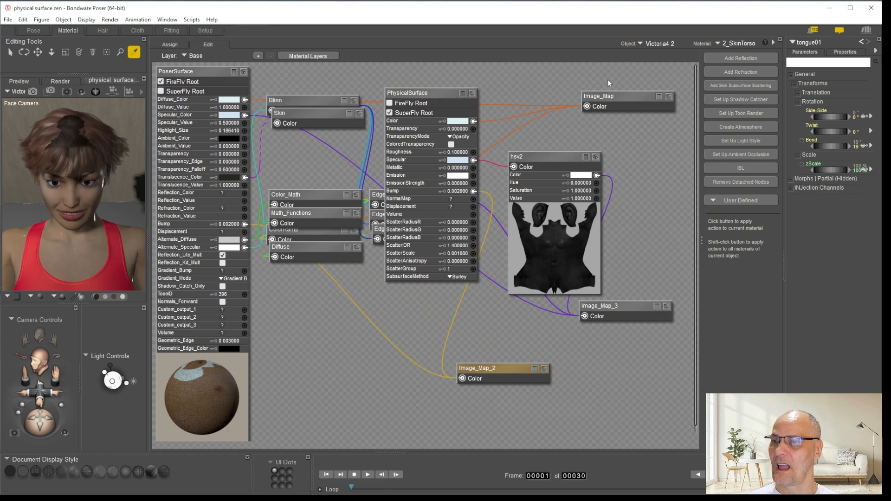
Copy the torso's PhysicalSurface, hsv2, Image_Map, Image_Map_2 and Image_Map_3 nodes together
{"action": "left_click_drag", "start_coordinate": [638, 68], "coordinate": [467, 394]}
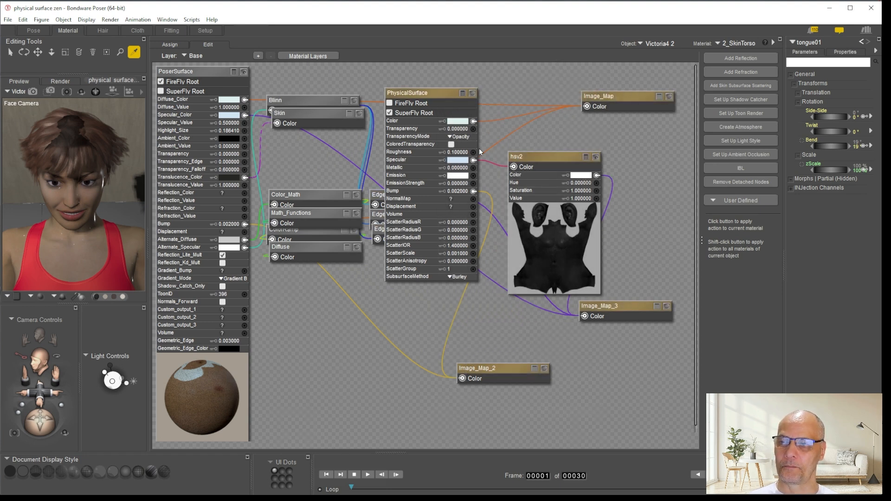
{"action": "right_click", "coordinate": [440, 91]}
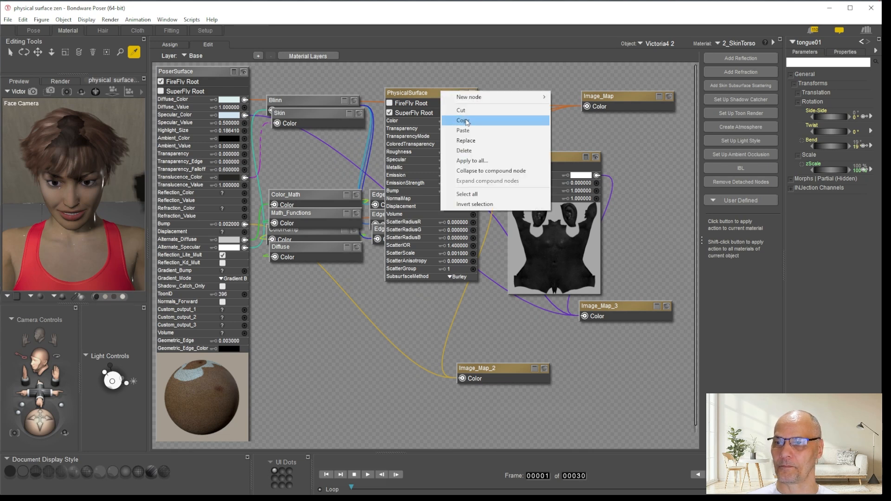
{"action": "left_click", "coordinate": [464, 121]}
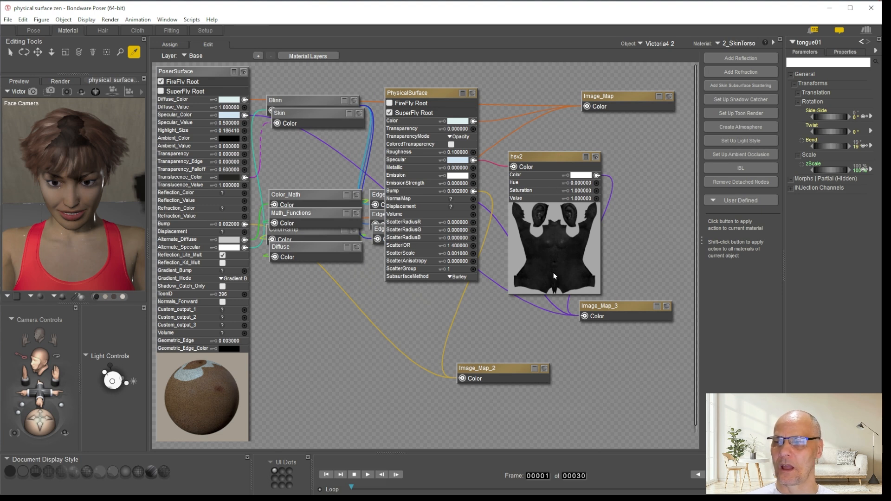
Place the copied torso PhysicalSurface node group in the 3_SkinArm material
{"action": "left_click", "coordinate": [742, 44]}
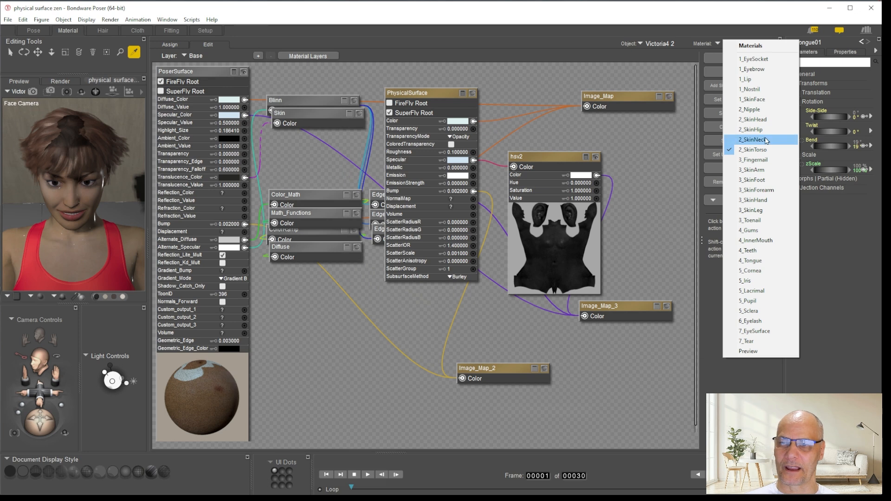
{"action": "left_click", "coordinate": [761, 171]}
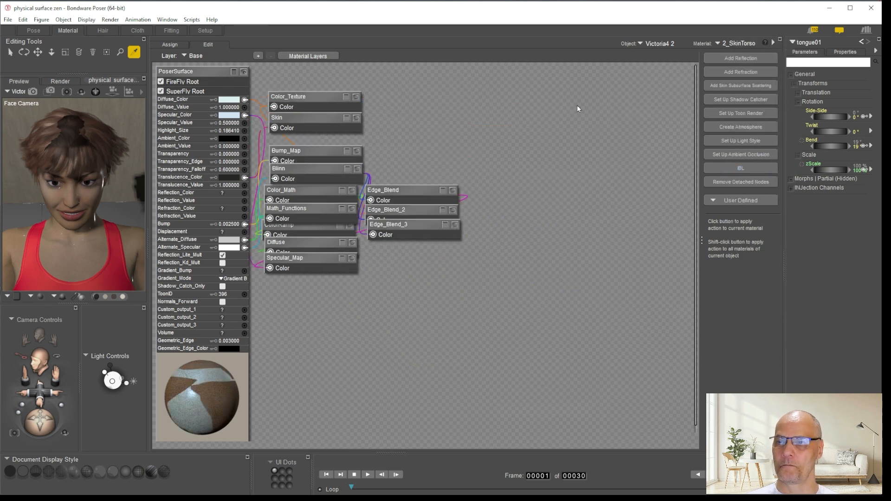
{"action": "right_click", "coordinate": [493, 120]}
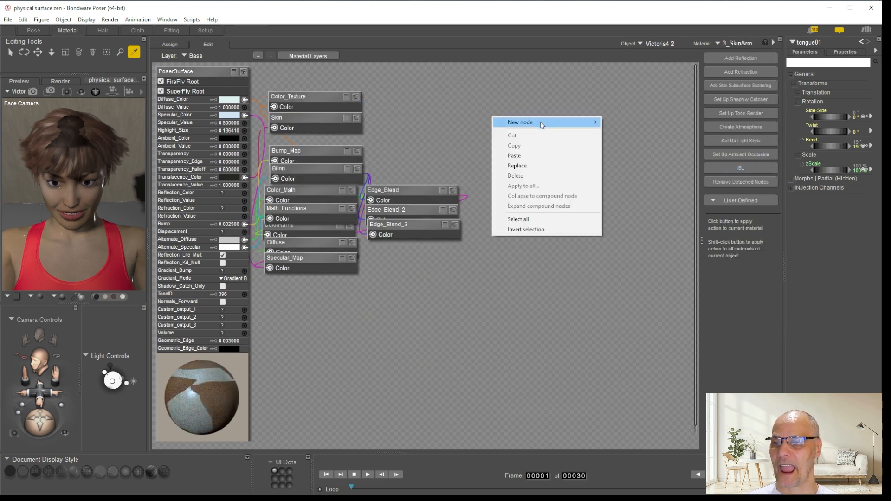
{"action": "left_click", "coordinate": [519, 166]}
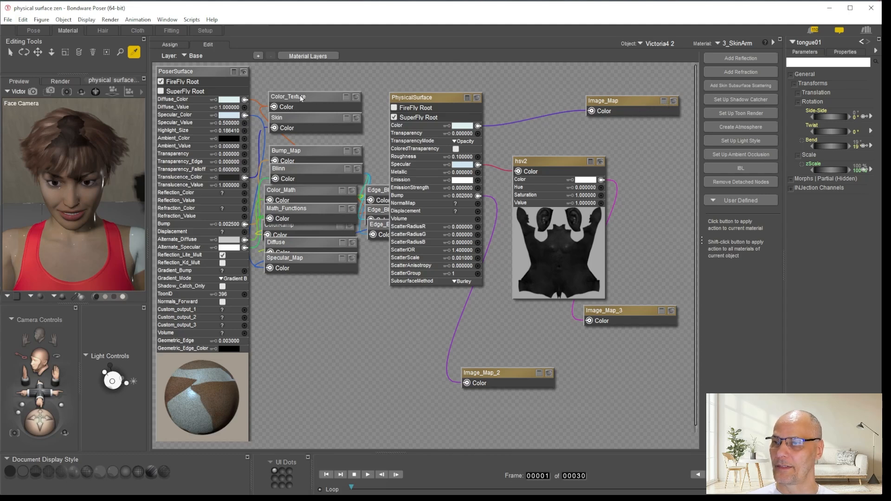
Wire the arm's Color_Texture, Bump_Map and Specular_Map into PhysicalSurface's Color, Bump and Specular inputs
{"action": "left_click_drag", "start_coordinate": [300, 98], "coordinate": [478, 126]}
{"action": "left_click_drag", "start_coordinate": [293, 151], "coordinate": [478, 196]}
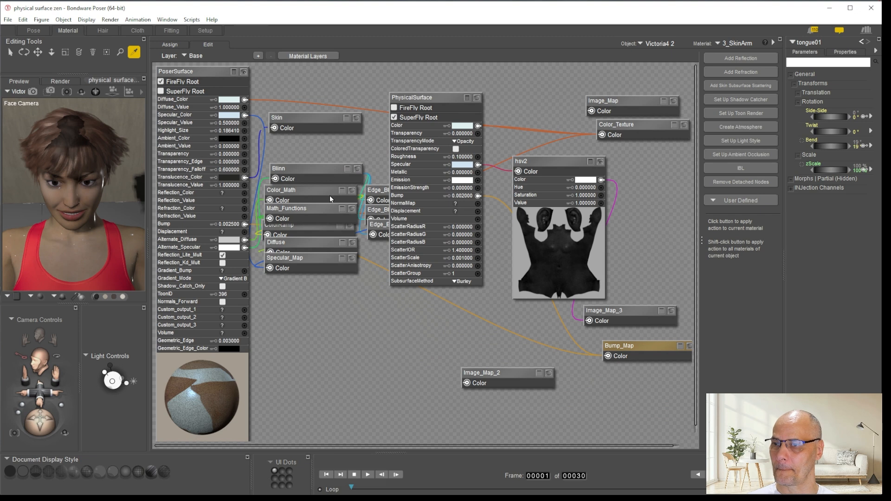
{"action": "left_click_drag", "start_coordinate": [296, 262], "coordinate": [478, 164]}
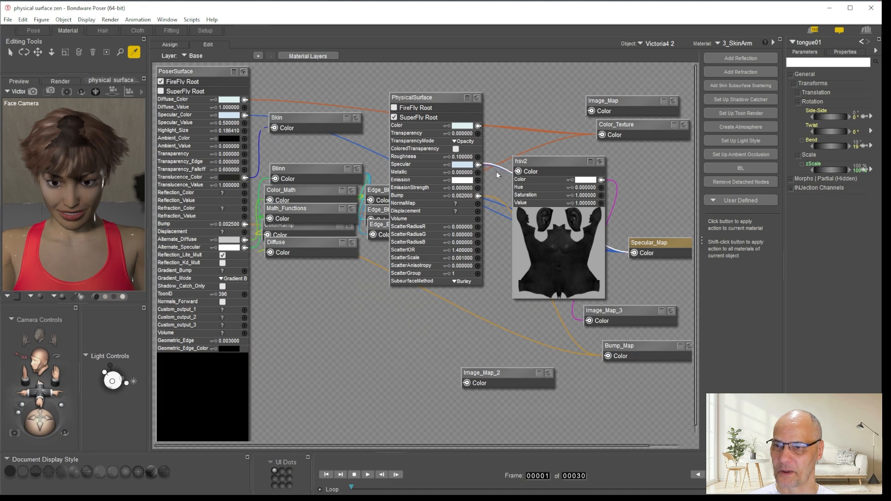
Remove the arm material's detached nodes and line up Color_Texture, Specular_Map and Bump_Map beside PhysicalSurface
{"action": "left_click", "coordinate": [736, 182]}
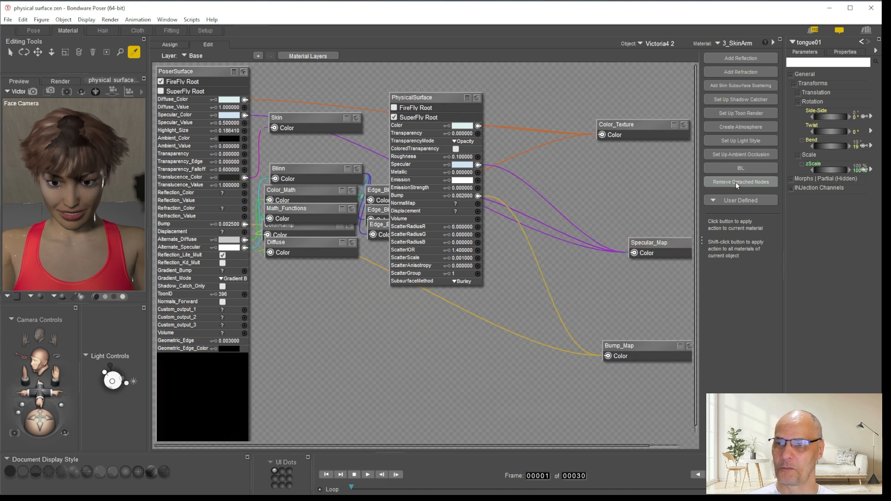
{"action": "left_click_drag", "start_coordinate": [644, 124], "coordinate": [623, 99]}
{"action": "left_click_drag", "start_coordinate": [664, 246], "coordinate": [594, 162]}
{"action": "left_click_drag", "start_coordinate": [637, 346], "coordinate": [585, 237]}
{"action": "left_click_drag", "start_coordinate": [259, 184], "coordinate": [244, 211]}
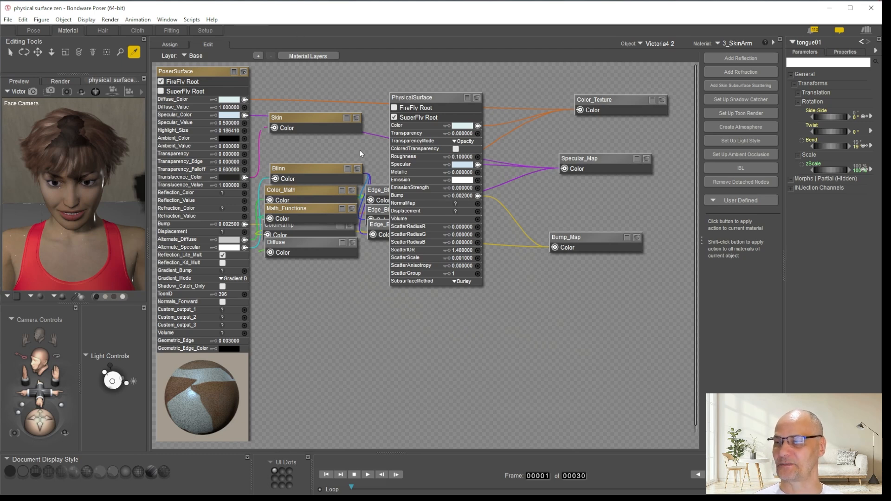
Add a new PhysicalSurface root node to the 5_Cornea material
{"action": "left_click", "coordinate": [742, 43]}
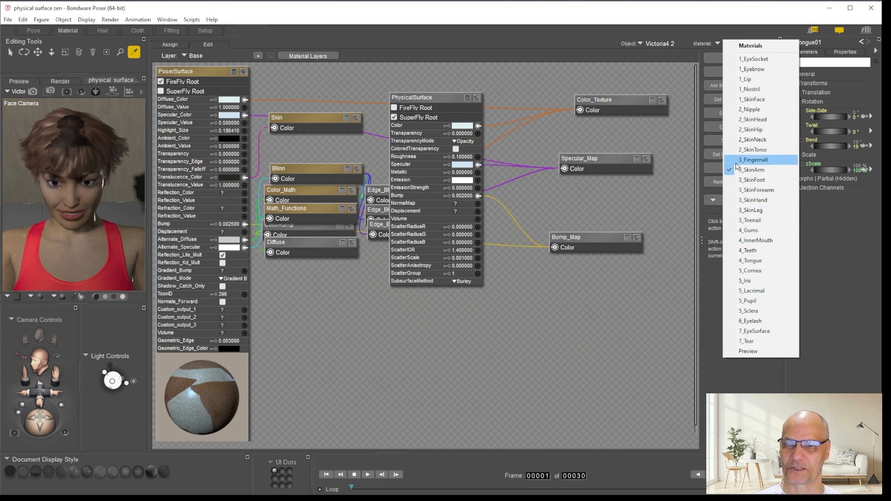
{"action": "left_click", "coordinate": [751, 270]}
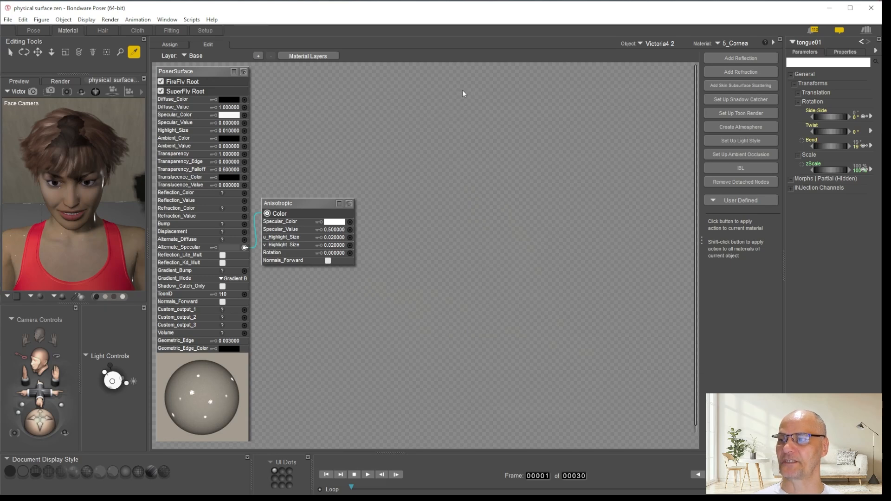
{"action": "right_click", "coordinate": [451, 106]}
{"action": "mouse_move", "coordinate": [478, 111]}
{"action": "left_click", "coordinate": [366, 108]}
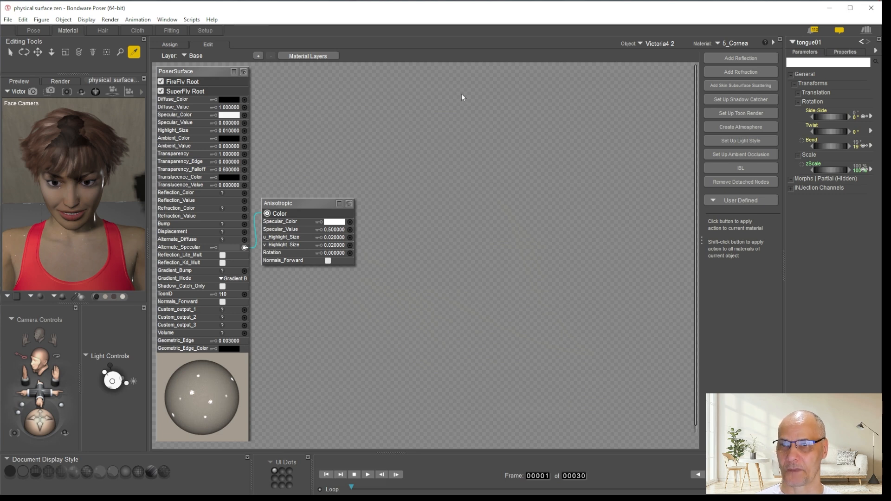
{"action": "right_click", "coordinate": [449, 95]}
{"action": "mouse_move", "coordinate": [488, 100]}
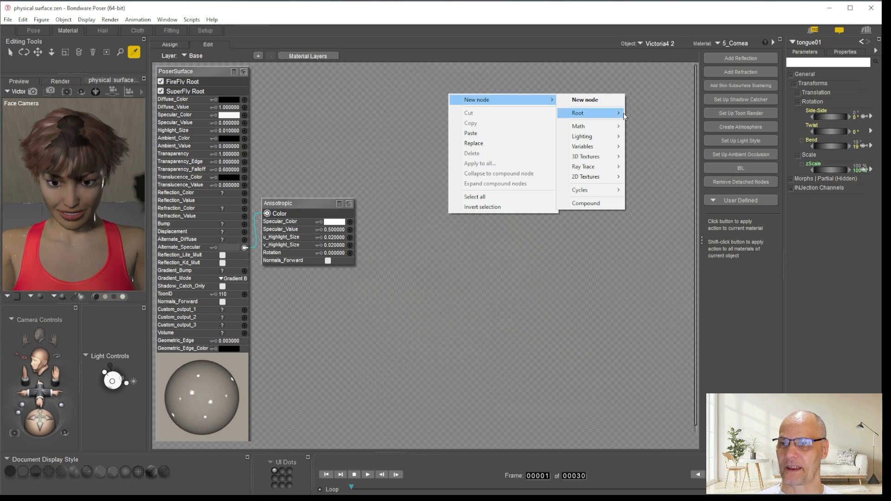
{"action": "mouse_move", "coordinate": [599, 113]}
{"action": "left_click", "coordinate": [659, 136]}
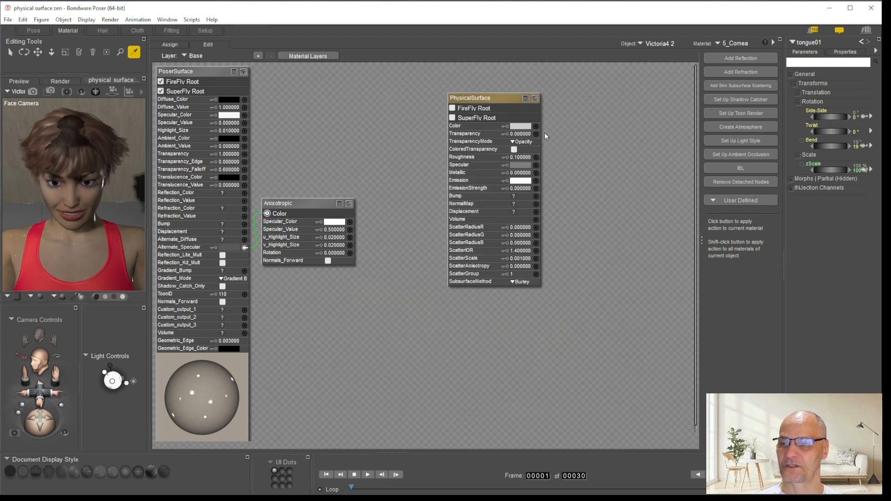
Make the cornea's PhysicalSurface node the SuperFly root and set its Transparency to 1
{"action": "left_click", "coordinate": [452, 118]}
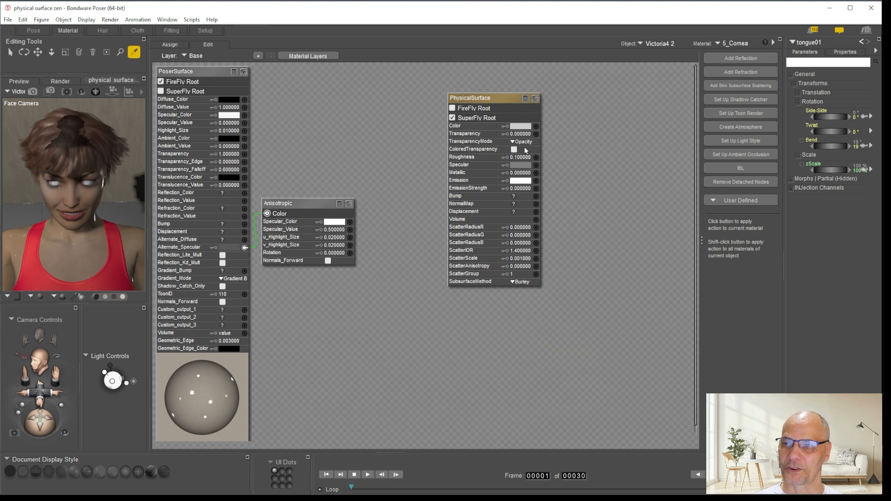
{"action": "left_click", "coordinate": [520, 134]}
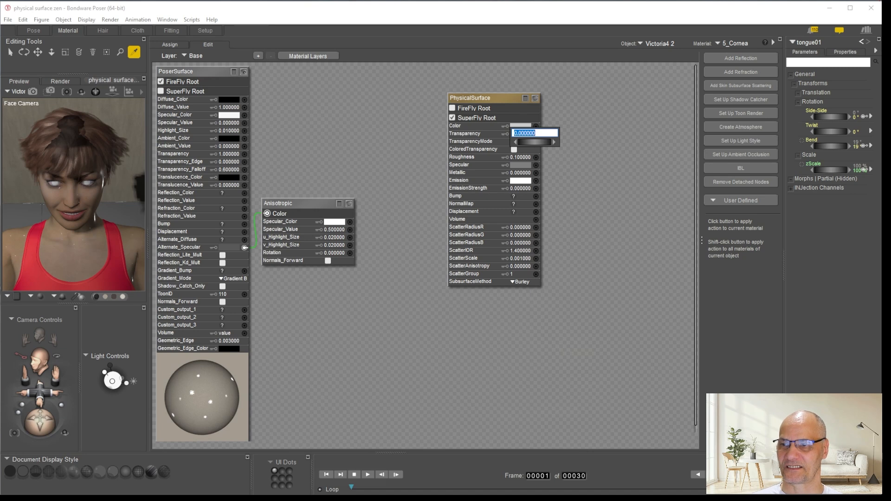
{"action": "type", "text": "1"}
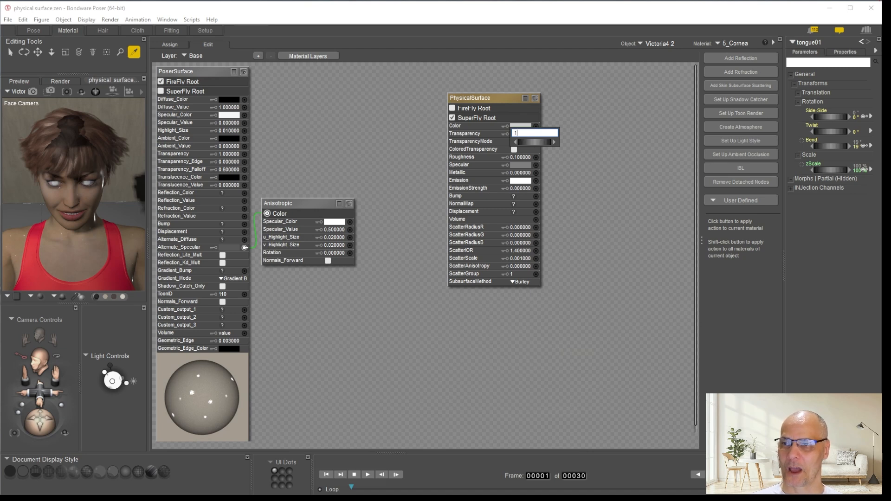
{"action": "key", "text": "Return"}
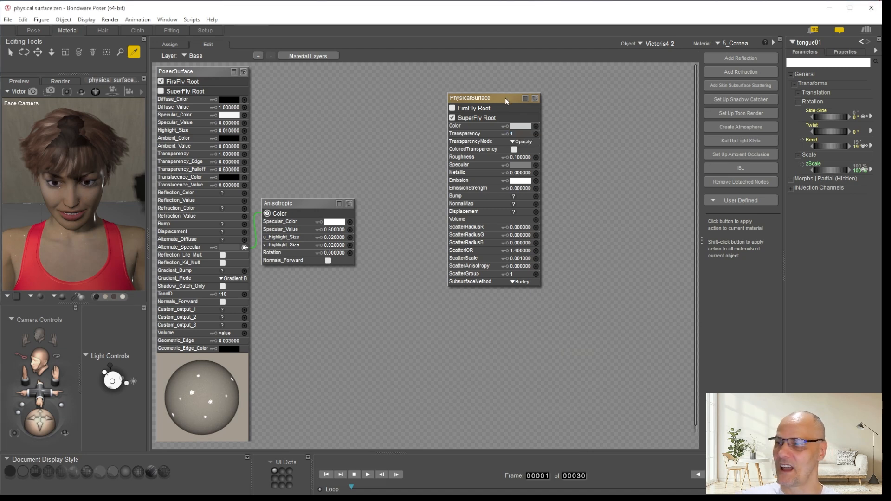
Set the Specular color of the cornea's PhysicalSurface to white
{"action": "left_click", "coordinate": [524, 165]}
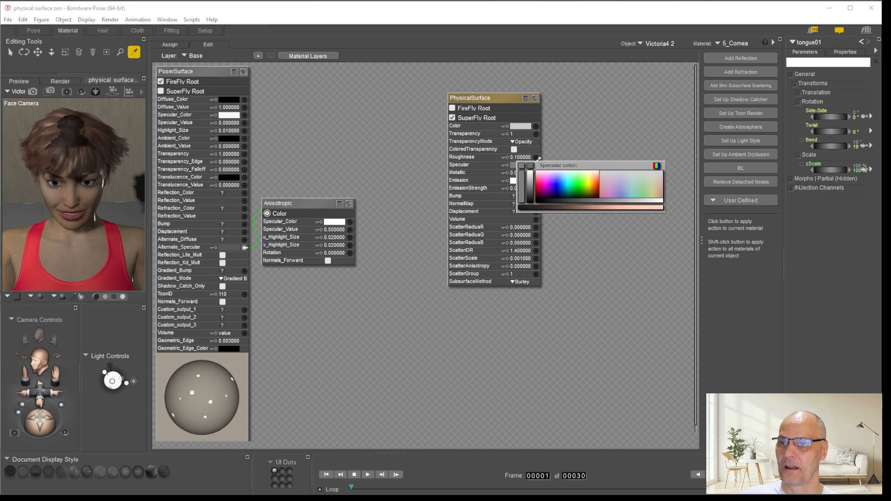
{"action": "left_click", "coordinate": [656, 165]}
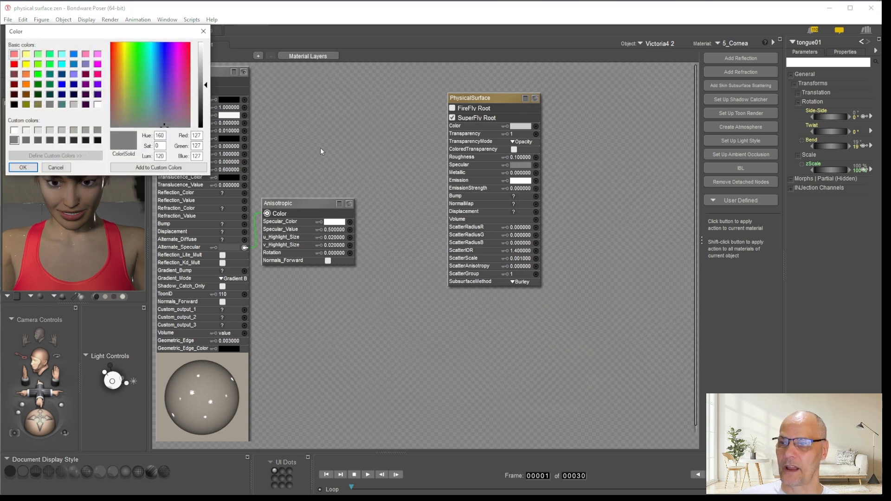
{"action": "left_click", "coordinate": [23, 167]}
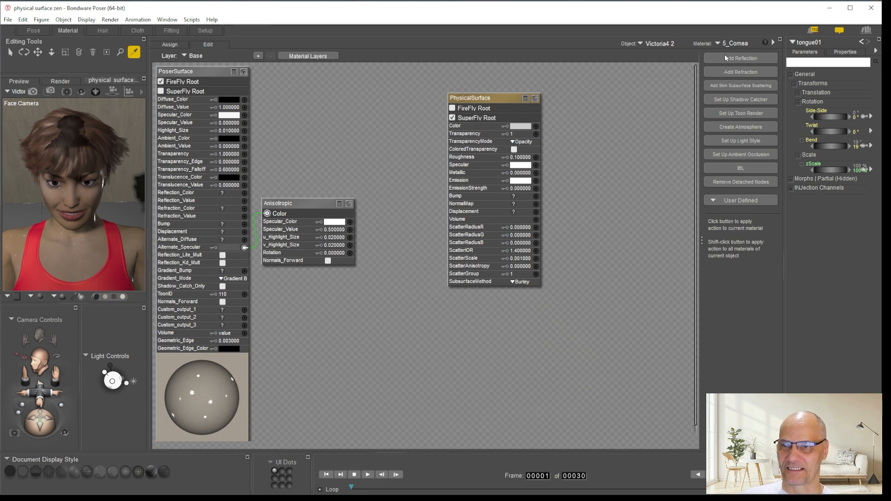
Copy the cornea's PhysicalSurface node into the 7_EyeSurface material
{"action": "right_click", "coordinate": [487, 94]}
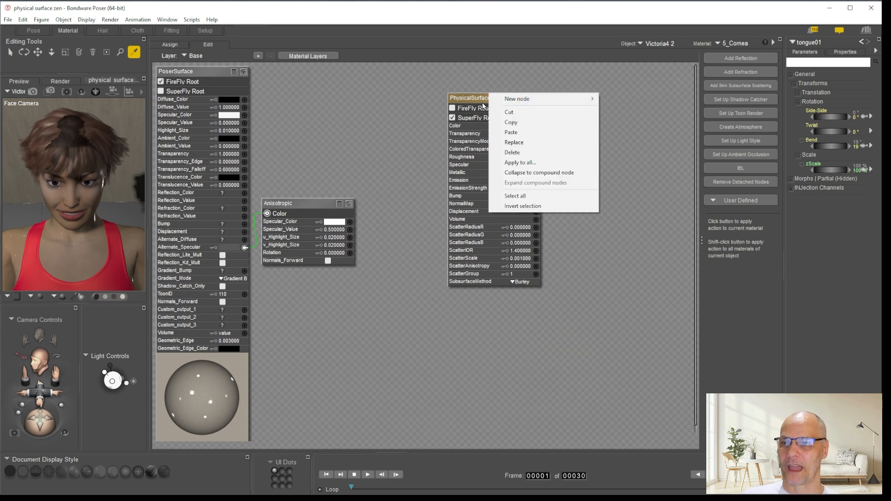
{"action": "left_click", "coordinate": [512, 122]}
{"action": "left_click", "coordinate": [718, 43]}
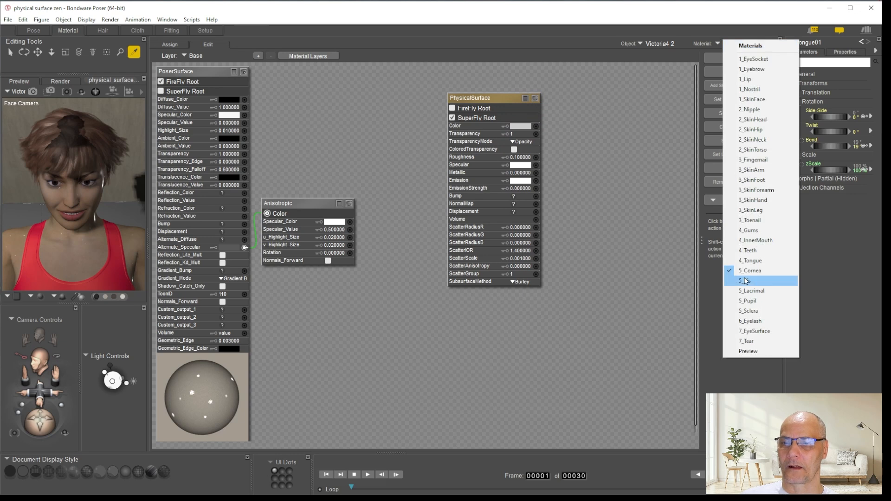
{"action": "left_click", "coordinate": [761, 328]}
{"action": "right_click", "coordinate": [533, 135]}
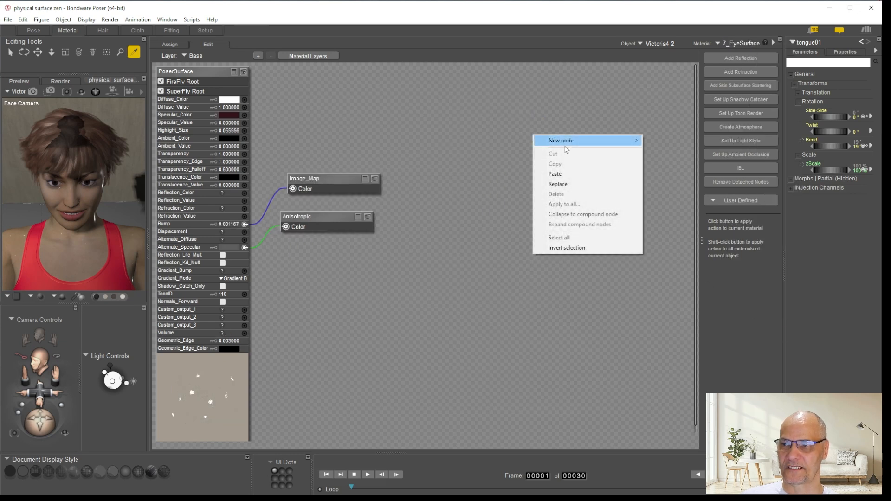
{"action": "left_click", "coordinate": [564, 175]}
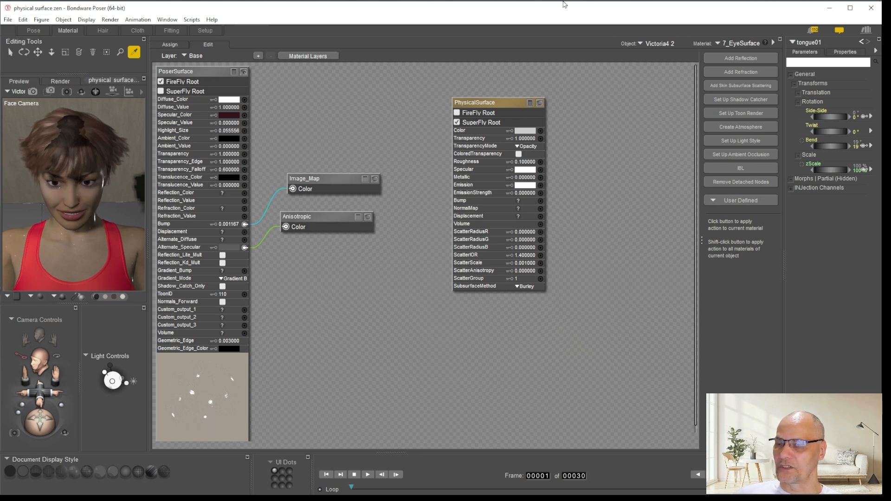
Add a new PhysicalSurface root node to the 4_Teeth material
{"action": "left_click", "coordinate": [758, 44]}
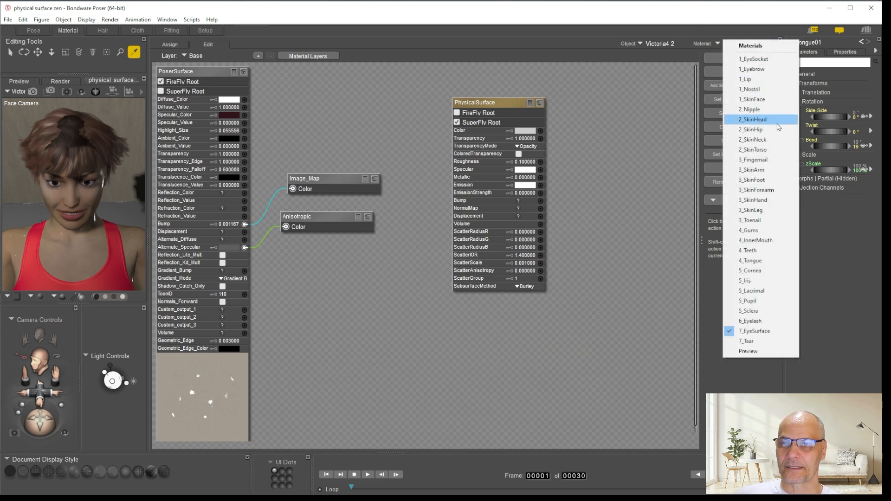
{"action": "left_click", "coordinate": [764, 251]}
{"action": "right_click", "coordinate": [511, 106]}
{"action": "mouse_move", "coordinate": [553, 111]}
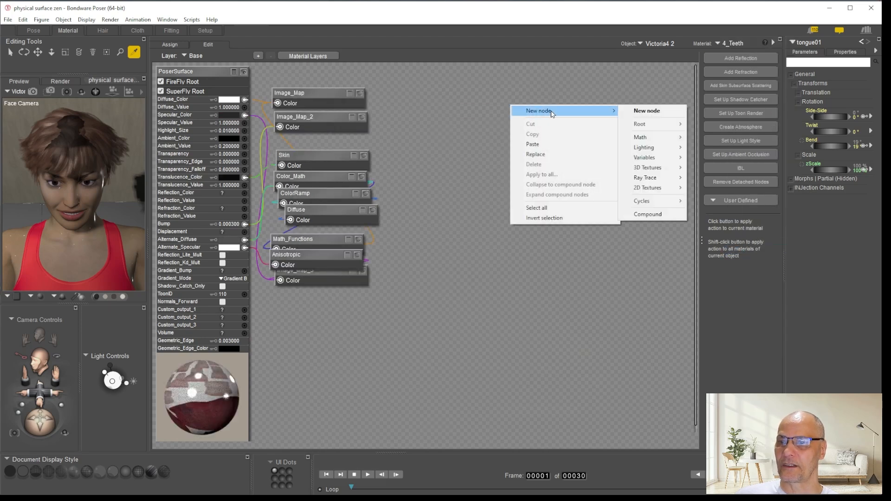
{"action": "mouse_move", "coordinate": [659, 130]}
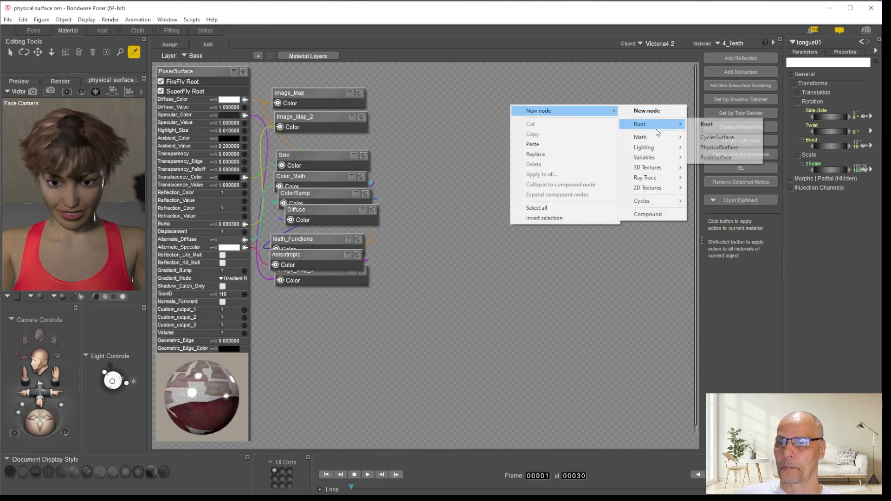
{"action": "left_click", "coordinate": [719, 148]}
Make the teeth's PhysicalSurface the SuperFly root and feed its Color from Image_Map, tinted with PoserSurface's white Diffuse_Color
{"action": "left_click_drag", "start_coordinate": [522, 107], "coordinate": [395, 81]}
{"action": "left_click_drag", "start_coordinate": [318, 96], "coordinate": [471, 111]}
{"action": "left_click", "coordinate": [397, 102]}
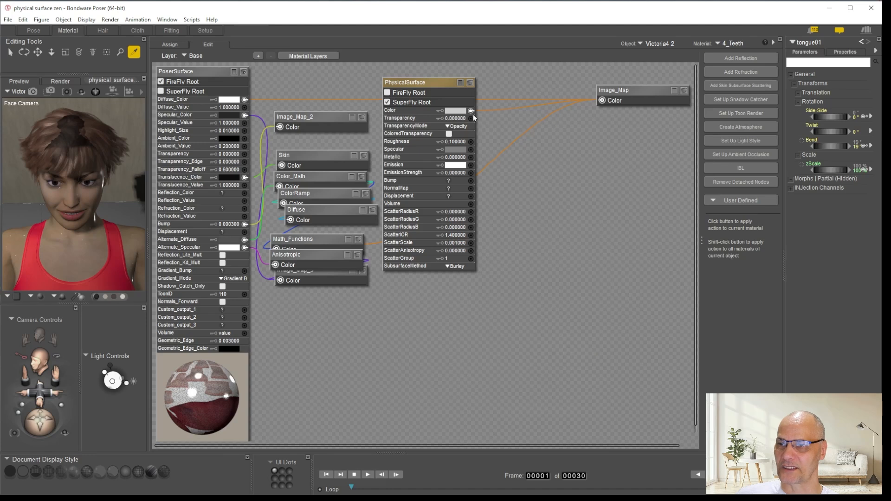
{"action": "left_click", "coordinate": [457, 111]}
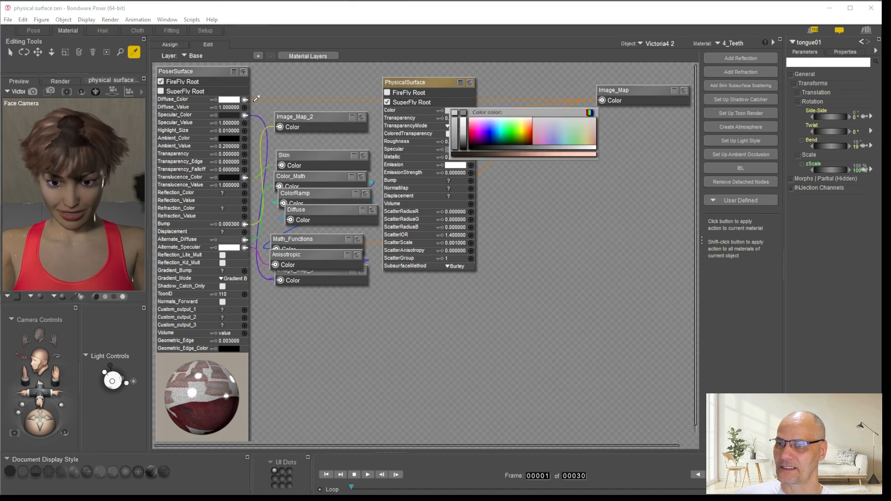
{"action": "left_click", "coordinate": [226, 100]}
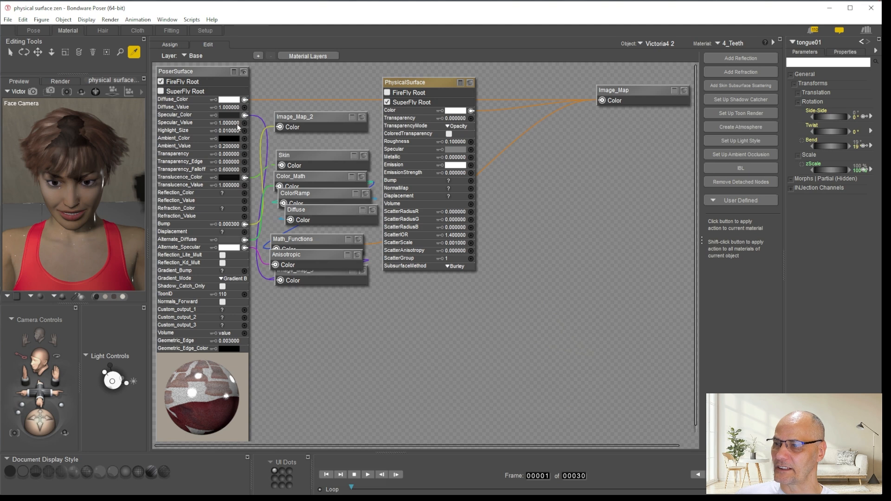
Wire Image_Map_2 into the teeth PhysicalSurface's Bump input and copy PoserSurface's Bump value of 0.000300 to it
{"action": "left_click_drag", "start_coordinate": [309, 119], "coordinate": [471, 180]}
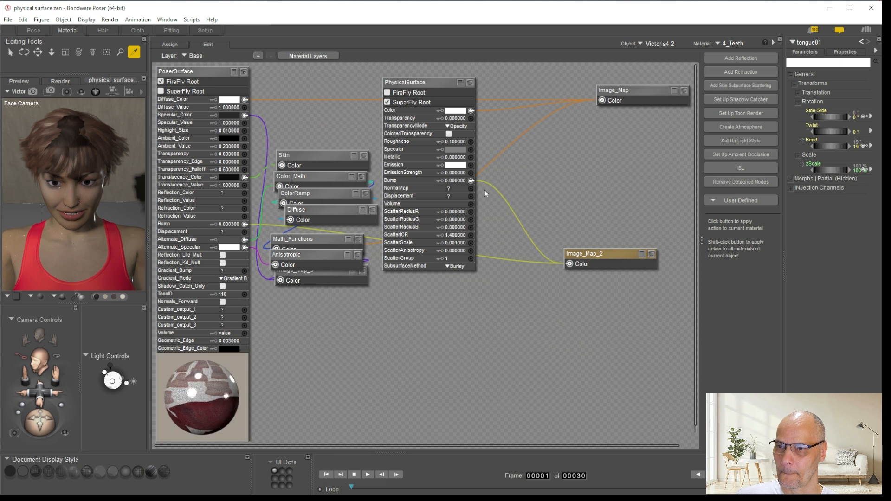
{"action": "left_click", "coordinate": [232, 224]}
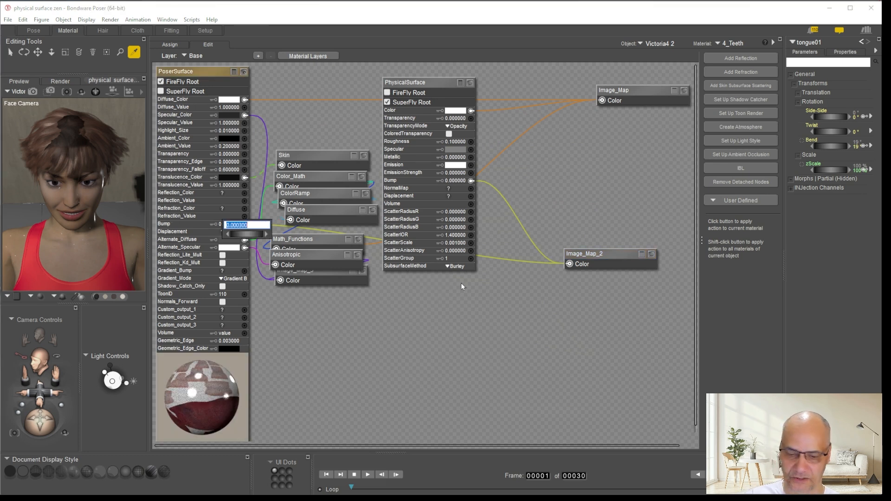
{"action": "key", "text": "Return"}
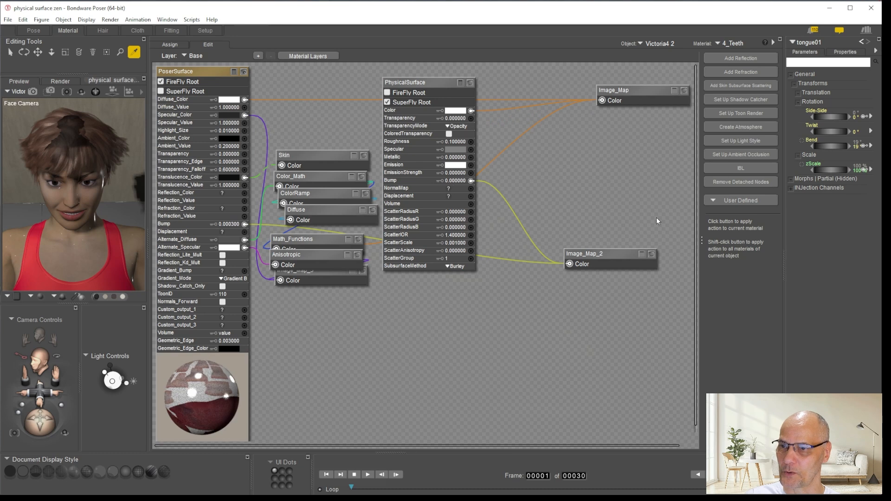
{"action": "left_click", "coordinate": [459, 182]}
{"action": "key", "text": "ctrl+v"}
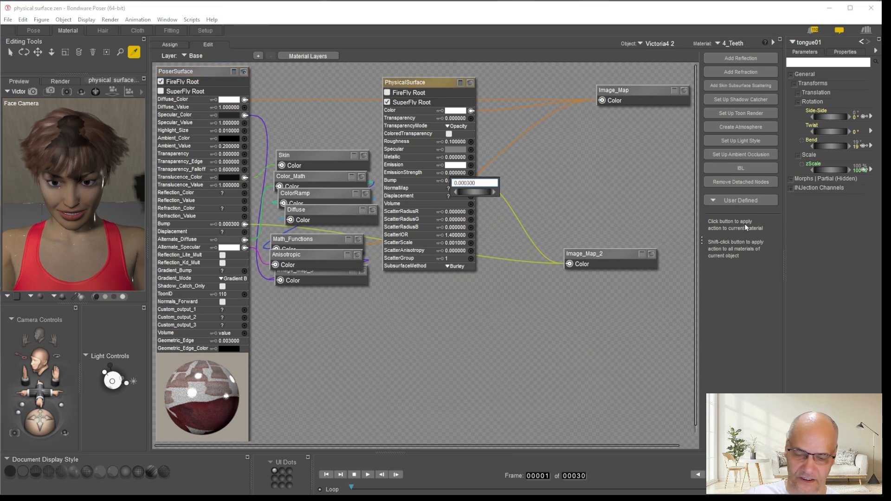
{"action": "key", "text": "Return"}
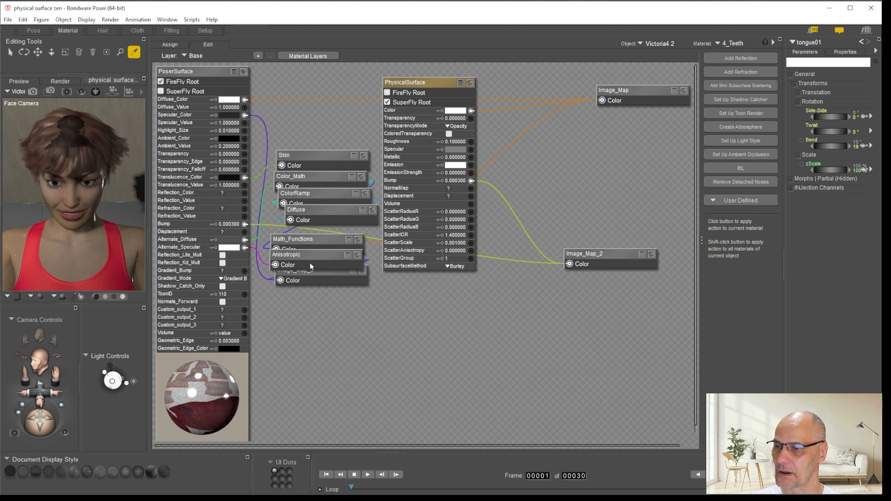
Wire Image_Map_3 into the Specular input of the teeth's PhysicalSurface and place it beside the node
{"action": "left_click", "coordinate": [311, 275]}
{"action": "left_click_drag", "start_coordinate": [311, 275], "coordinate": [471, 149]}
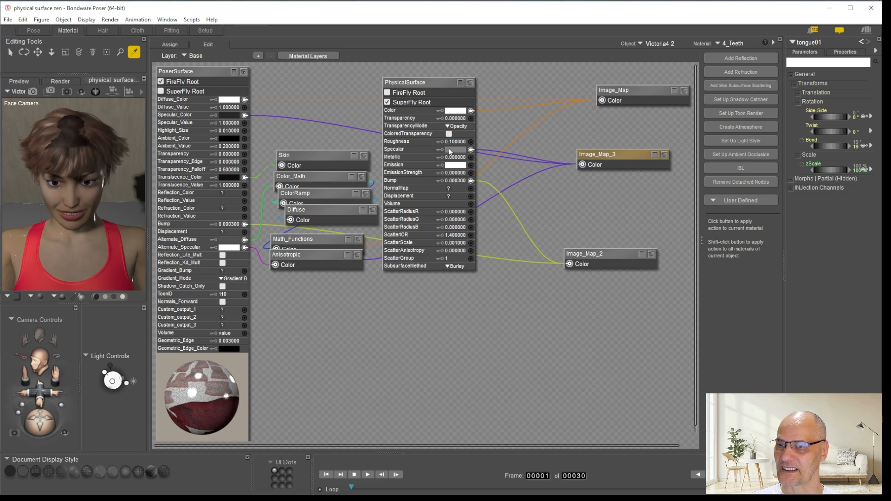
{"action": "left_click", "coordinate": [453, 158]}
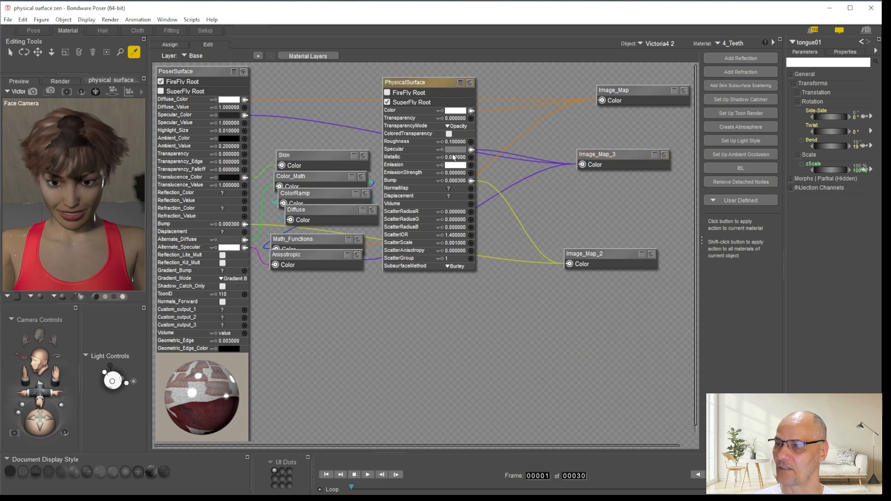
{"action": "left_click", "coordinate": [235, 115]}
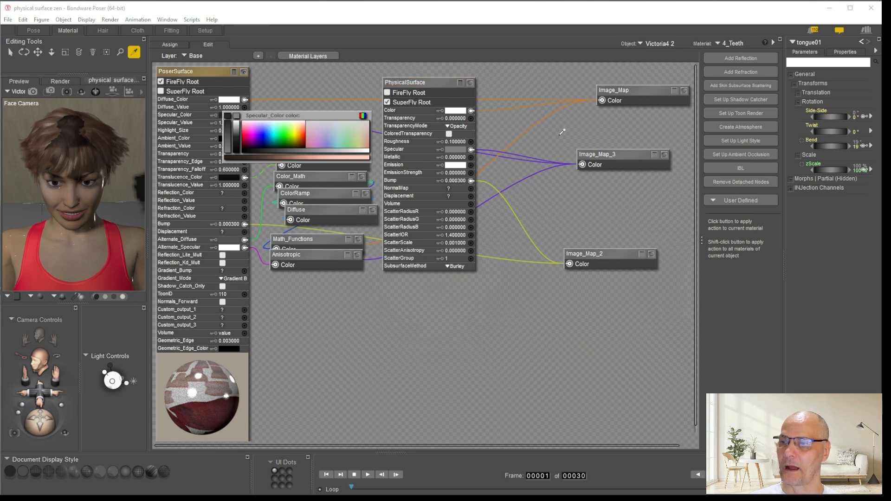
{"action": "left_click", "coordinate": [574, 144]}
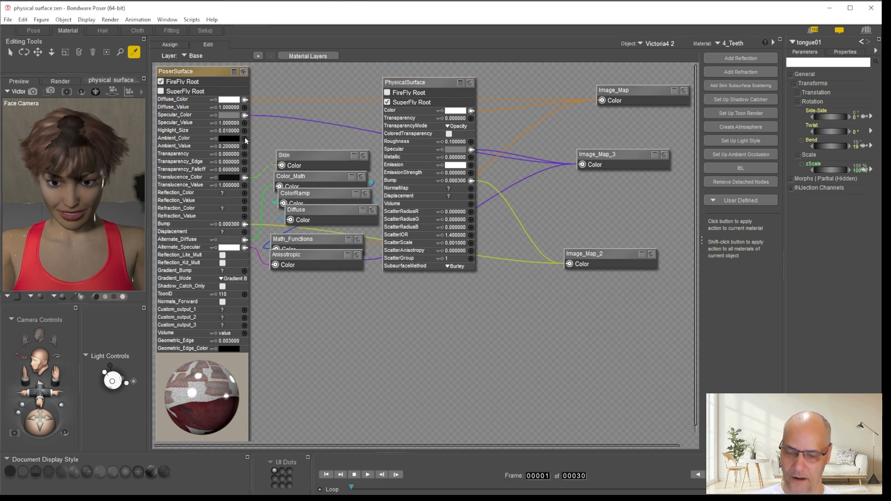
{"action": "left_click", "coordinate": [456, 149]}
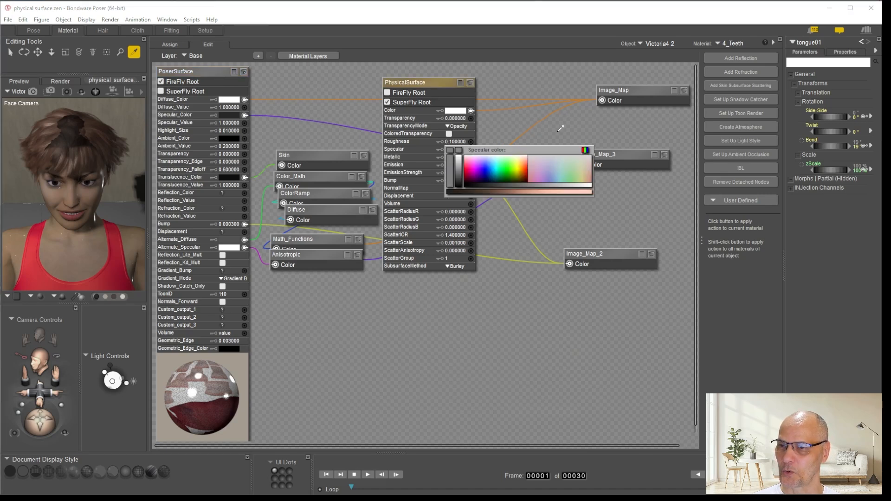
{"action": "left_click", "coordinate": [585, 150]}
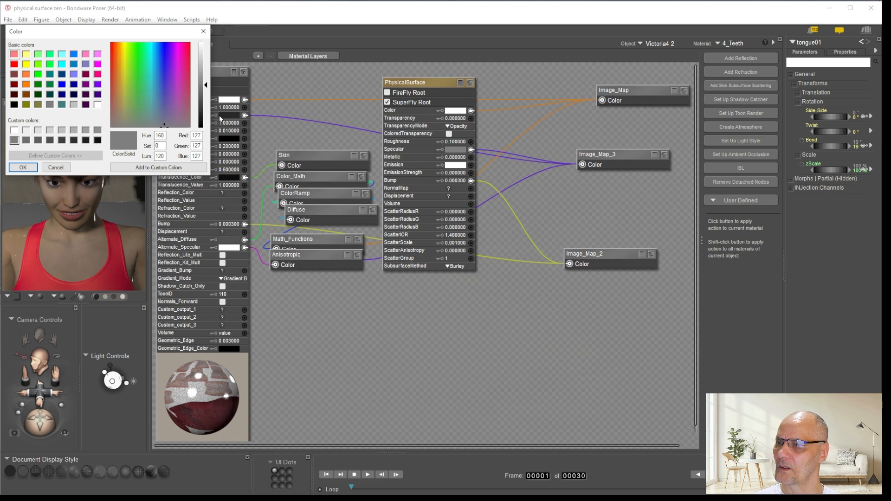
{"action": "left_click", "coordinate": [23, 167]}
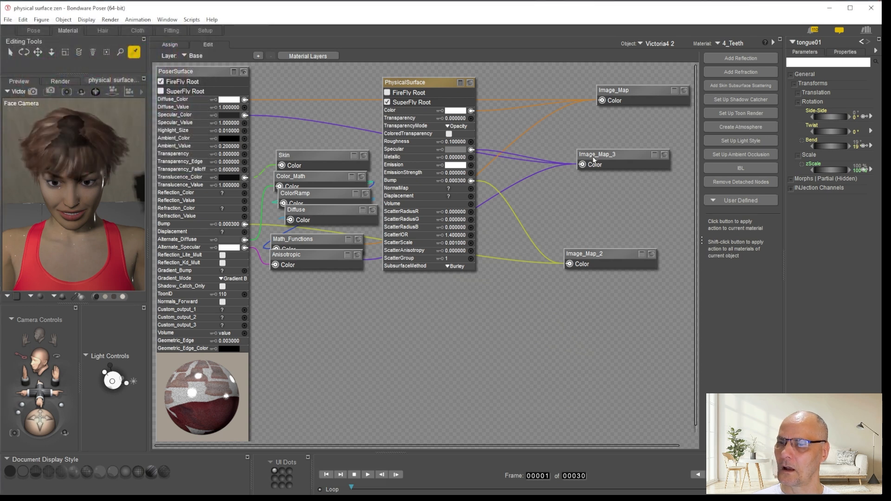
Set the teeth PhysicalSurface's Specular color to the dark grey sampled from PoserSurface's Specular_Color
{"action": "left_click", "coordinate": [453, 151]}
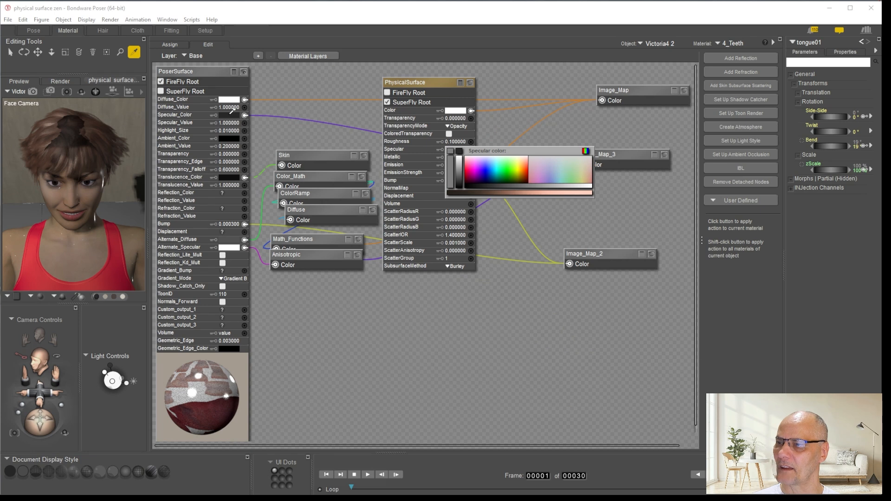
{"action": "left_click", "coordinate": [230, 113]}
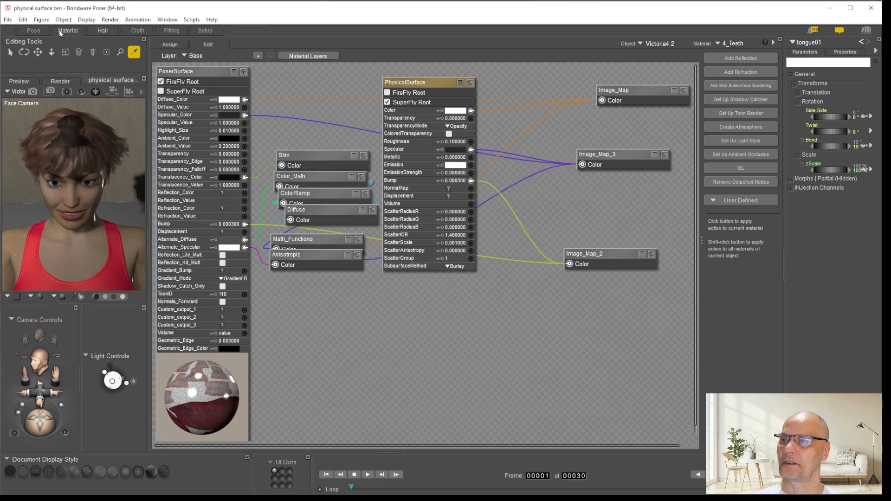
In the Pose room, make SuperFly area renders of the figure's mouth and left eye
{"action": "left_click", "coordinate": [29, 30]}
{"action": "left_click", "coordinate": [631, 51]}
{"action": "left_click_drag", "start_coordinate": [341, 265], "coordinate": [507, 350]}
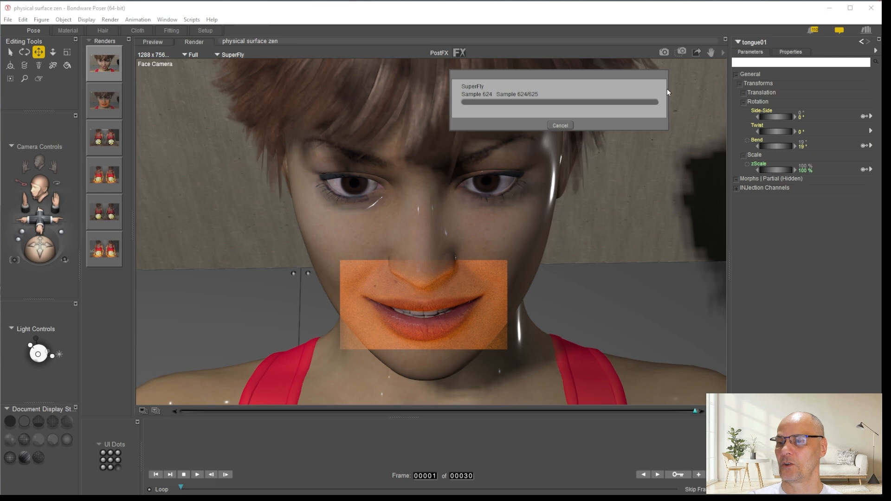
{"action": "left_click", "coordinate": [681, 51]}
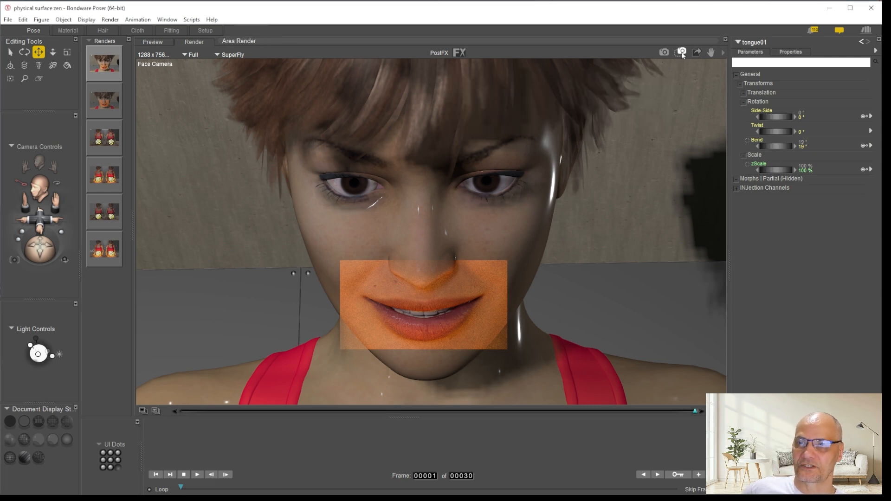
{"action": "left_click_drag", "start_coordinate": [522, 168], "coordinate": [449, 214]}
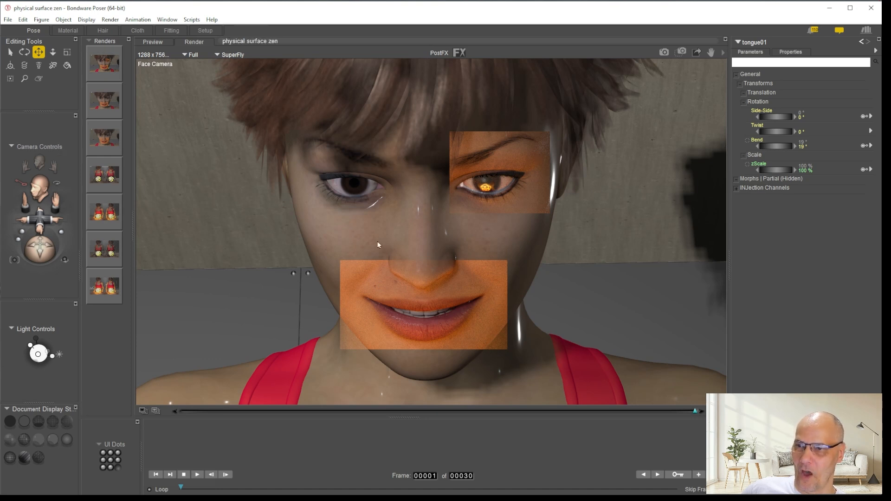
{"action": "left_click", "coordinate": [197, 248]}
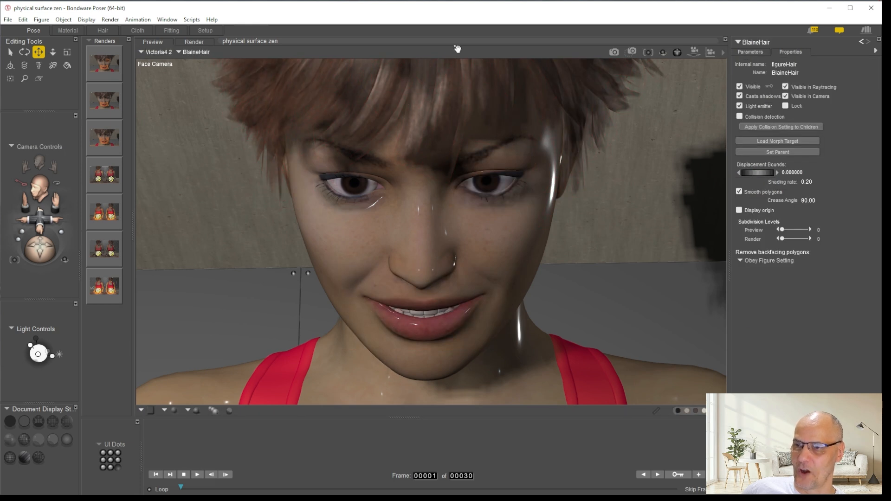
Open BlaineHair's hair1 material in the Material room
{"action": "left_click", "coordinate": [68, 30]}
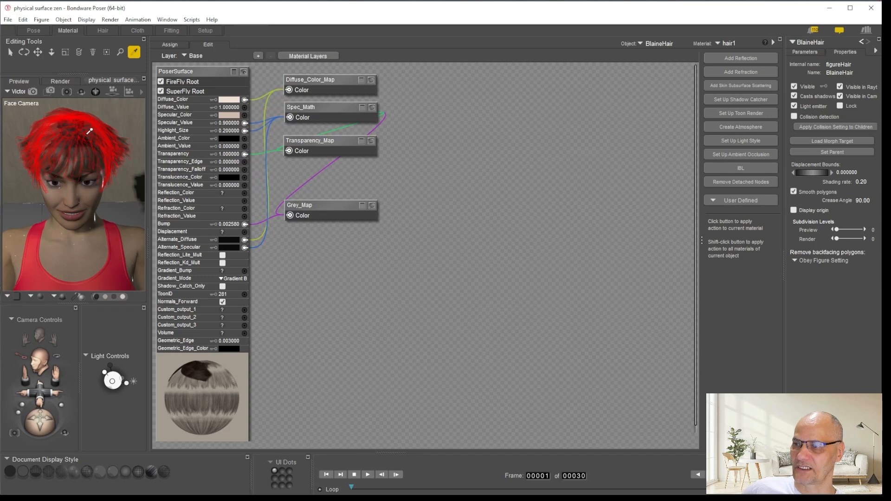
{"action": "left_click", "coordinate": [731, 45]}
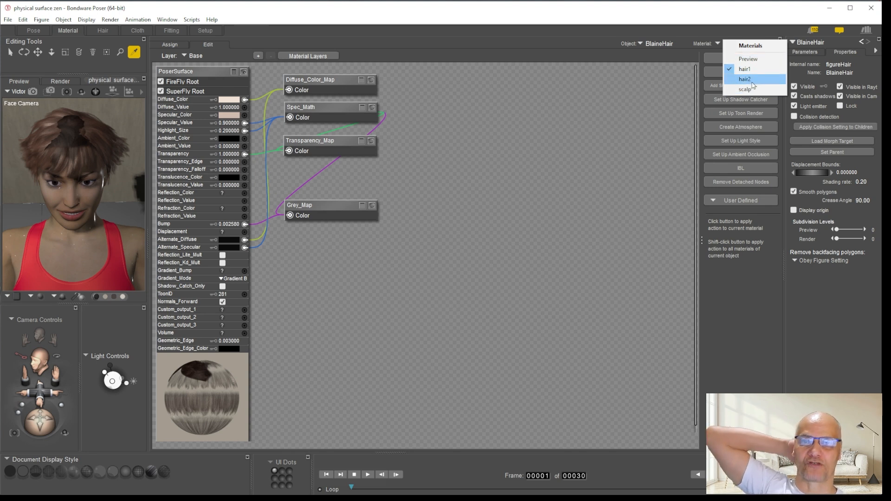
{"action": "left_click", "coordinate": [743, 69]}
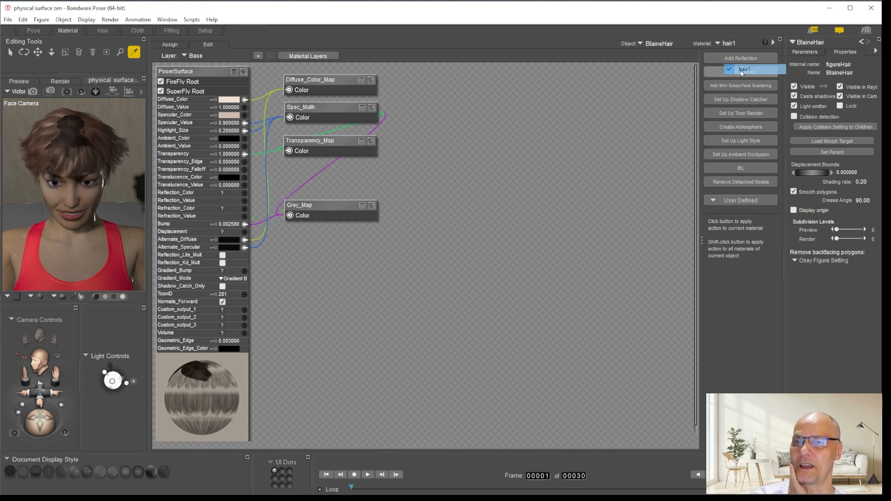
{"action": "left_click", "coordinate": [333, 80]}
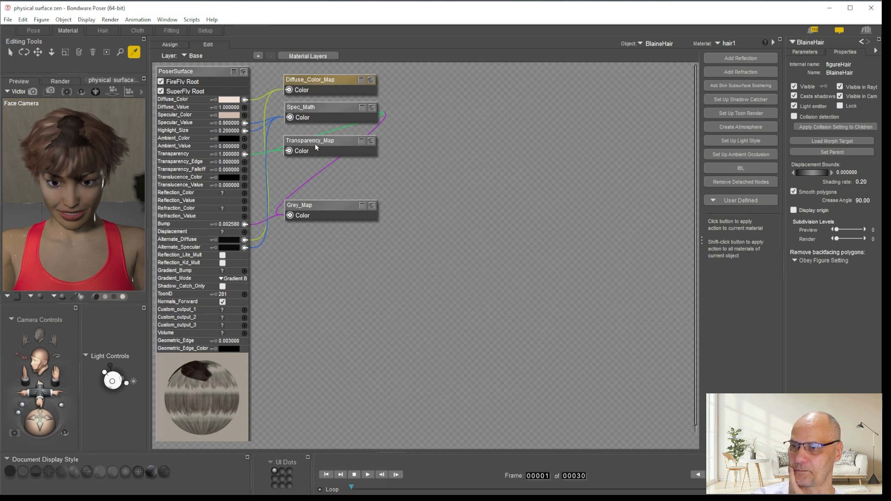
Move hair1's Transparency_Map and Grey_Map nodes well away from PoserSurface and show Grey_Map's texture preview
{"action": "left_click_drag", "start_coordinate": [316, 141], "coordinate": [482, 133]}
{"action": "left_click", "coordinate": [313, 206]}
{"action": "left_click_drag", "start_coordinate": [314, 206], "coordinate": [604, 172]}
{"action": "left_click", "coordinate": [661, 170]}
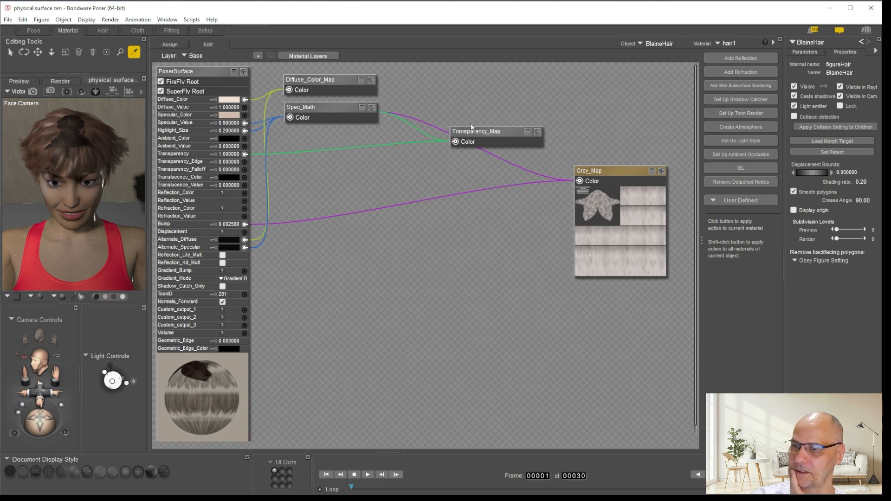
{"action": "left_click_drag", "start_coordinate": [488, 137], "coordinate": [495, 96]}
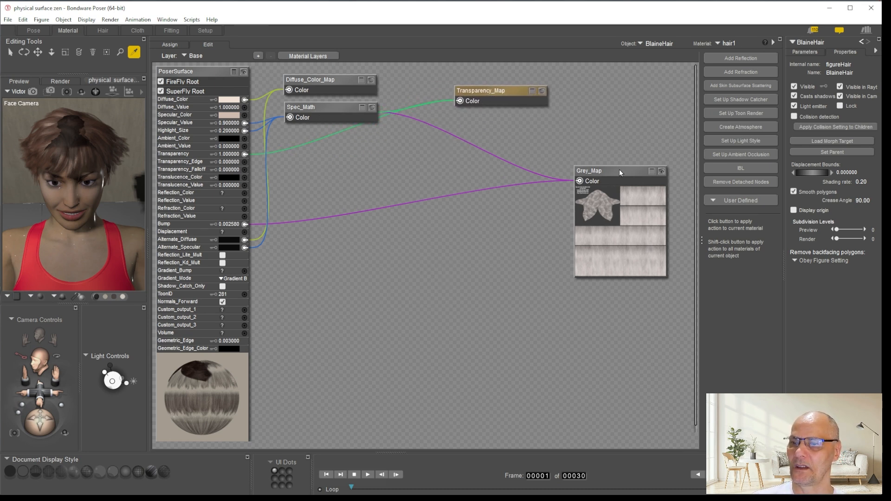
{"action": "left_click_drag", "start_coordinate": [492, 94], "coordinate": [606, 126]}
Show the Spec_Math node's preview and parameters and place it below Grey_Map
{"action": "left_click_drag", "start_coordinate": [320, 103], "coordinate": [470, 129]}
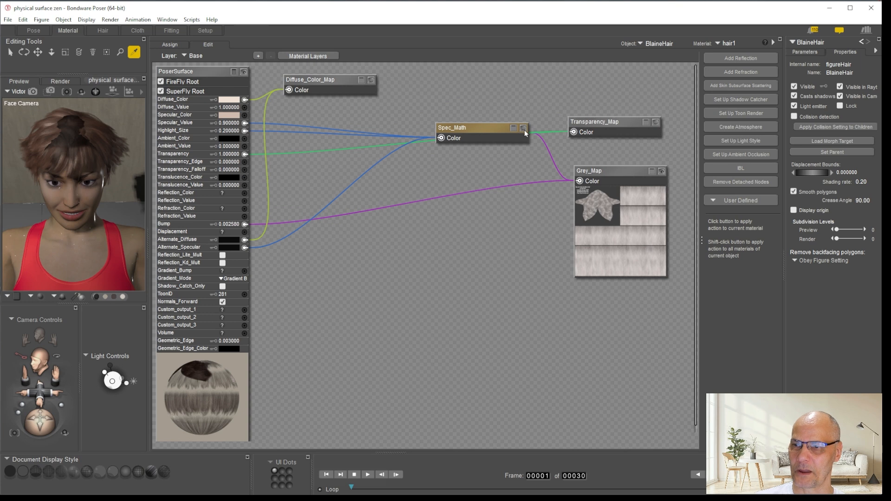
{"action": "left_click", "coordinate": [524, 128]}
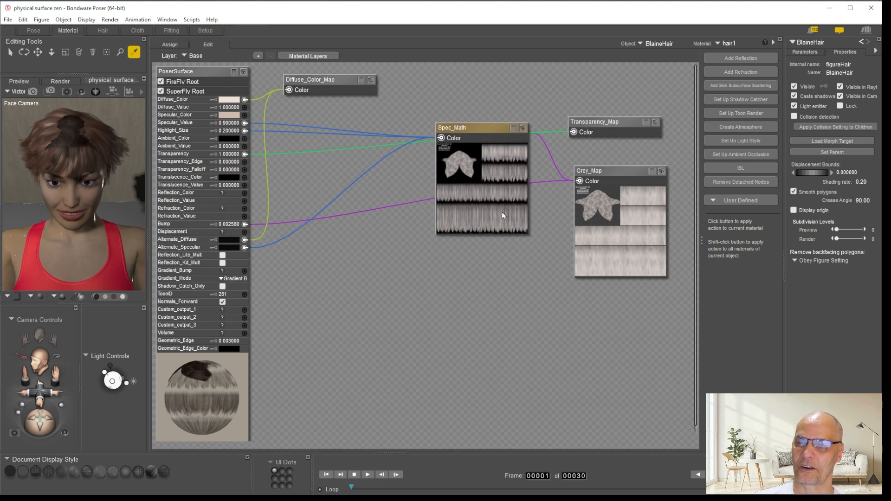
{"action": "left_click_drag", "start_coordinate": [474, 130], "coordinate": [438, 150]}
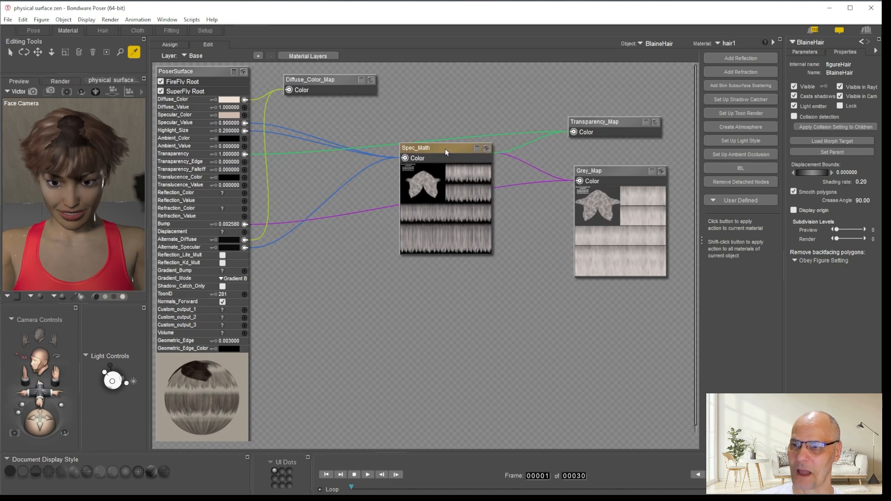
{"action": "left_click", "coordinate": [477, 149]}
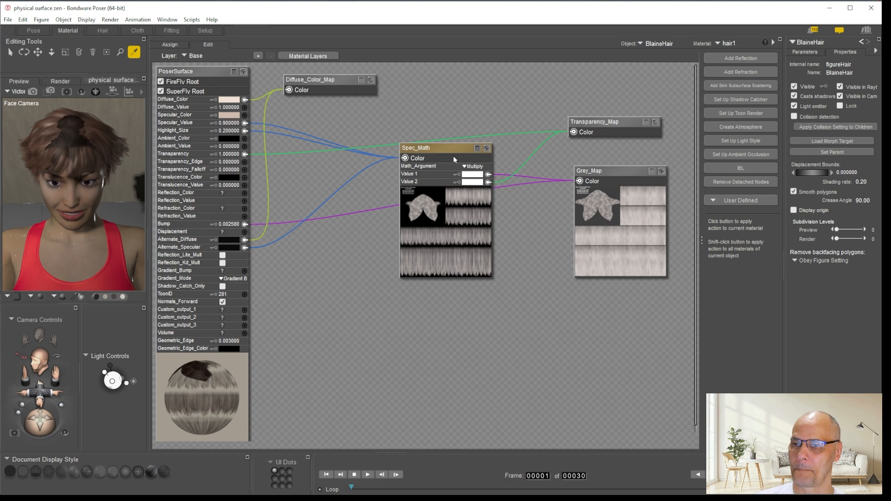
{"action": "left_click_drag", "start_coordinate": [442, 148], "coordinate": [535, 301]}
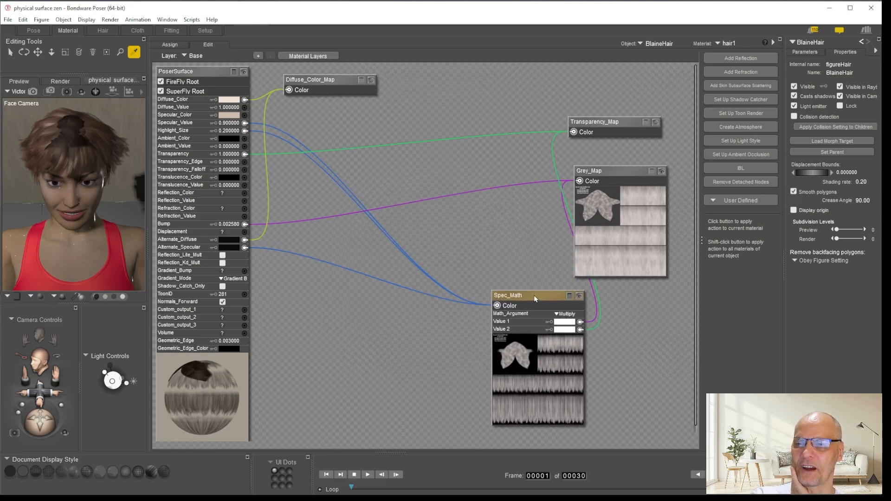
Add a PhysicalSurface root node to hair1 and place it between PoserSurface and the map nodes
{"action": "right_click", "coordinate": [498, 137]}
{"action": "mouse_move", "coordinate": [536, 143]}
{"action": "mouse_move", "coordinate": [639, 155]}
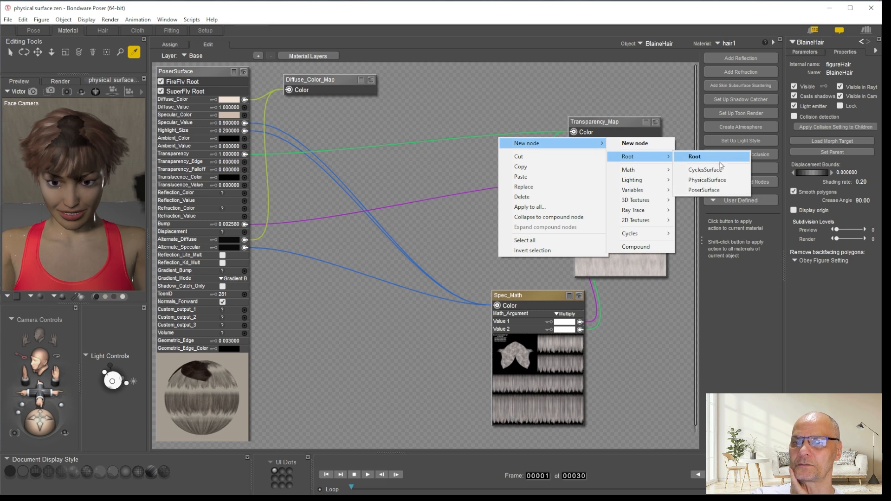
{"action": "left_click", "coordinate": [720, 183]}
{"action": "left_click_drag", "start_coordinate": [549, 146], "coordinate": [475, 95]}
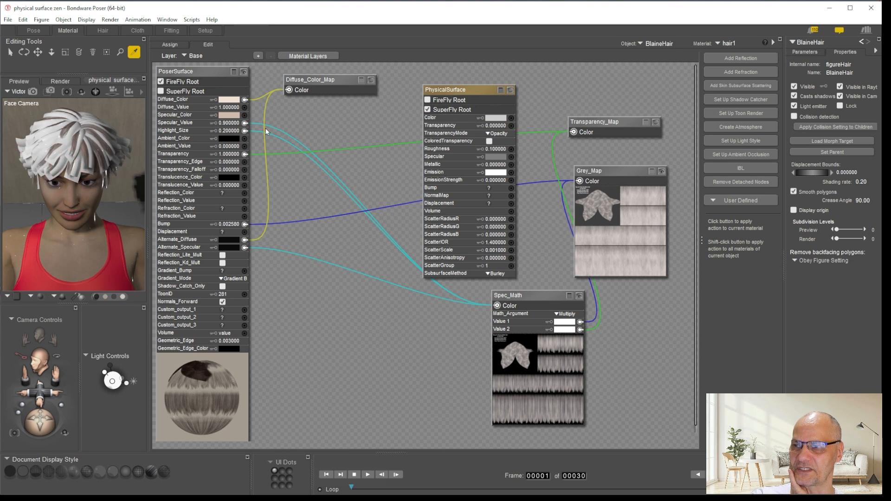
Wire Diffuse_Color_Map into the hair1 PhysicalSurface's Color input and set its color to the one sampled from PoserSurface's Diffuse_Color
{"action": "left_click_drag", "start_coordinate": [304, 83], "coordinate": [511, 118]}
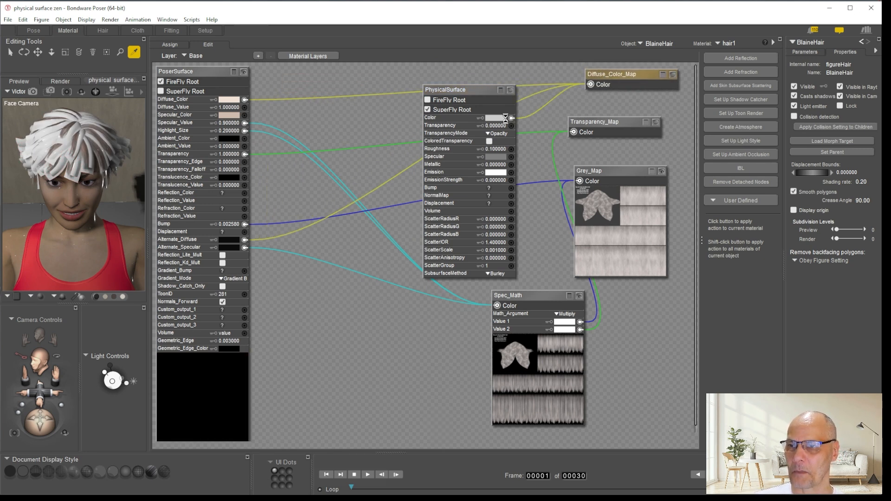
{"action": "left_click", "coordinate": [495, 118]}
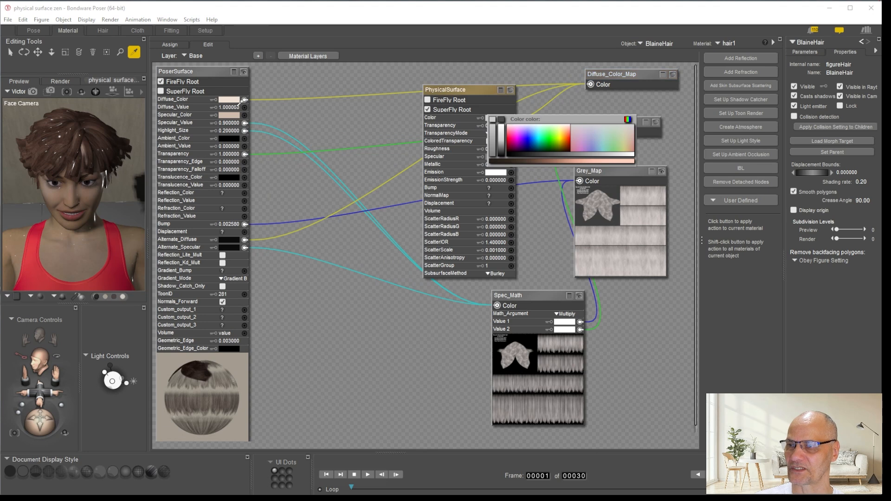
{"action": "left_click", "coordinate": [496, 122]}
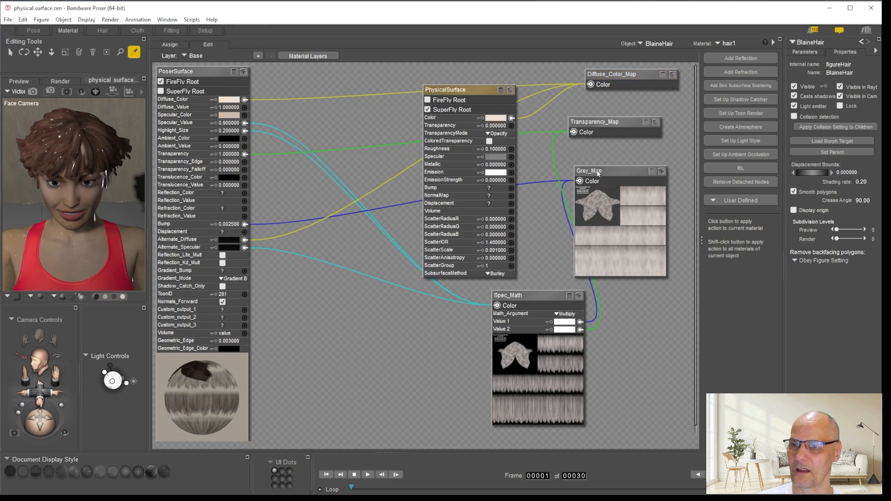
Wire Transparency_Map into the hair1 PhysicalSurface's Transparency input with a value of 1, and check the map's preview
{"action": "left_click_drag", "start_coordinate": [609, 124], "coordinate": [643, 119]}
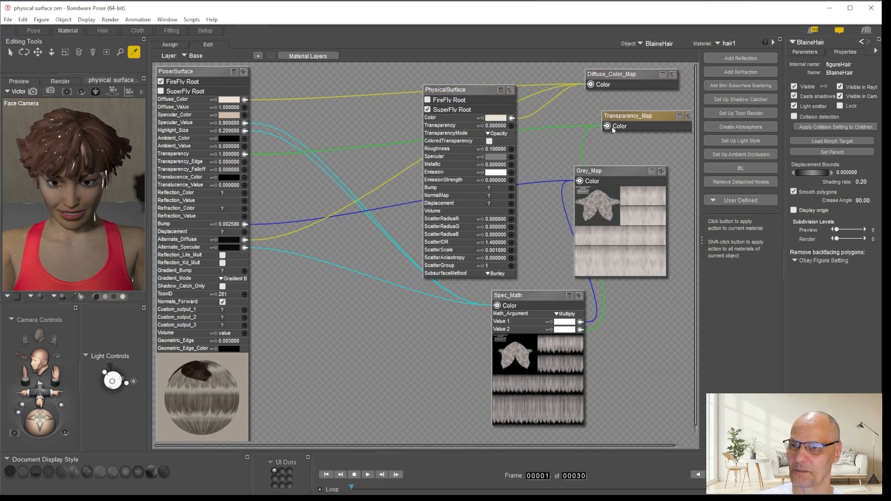
{"action": "left_click_drag", "start_coordinate": [558, 116], "coordinate": [511, 127]}
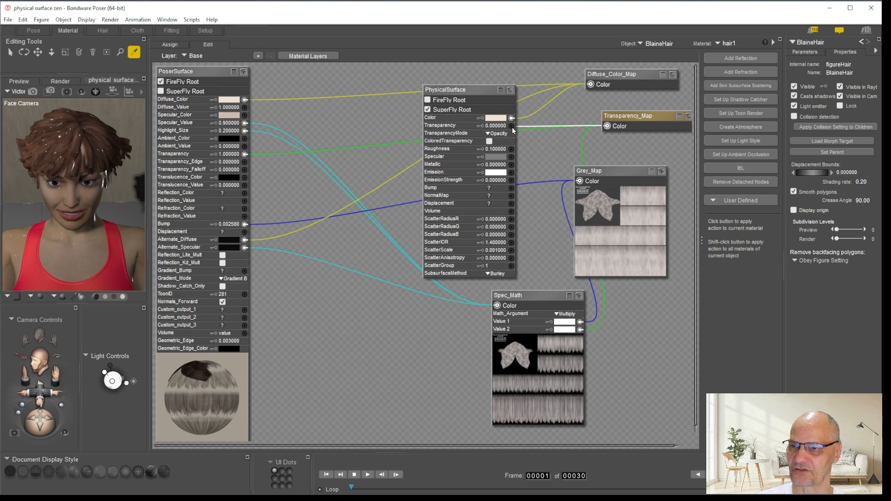
{"action": "left_click", "coordinate": [503, 126]}
{"action": "type", "text": "1"}
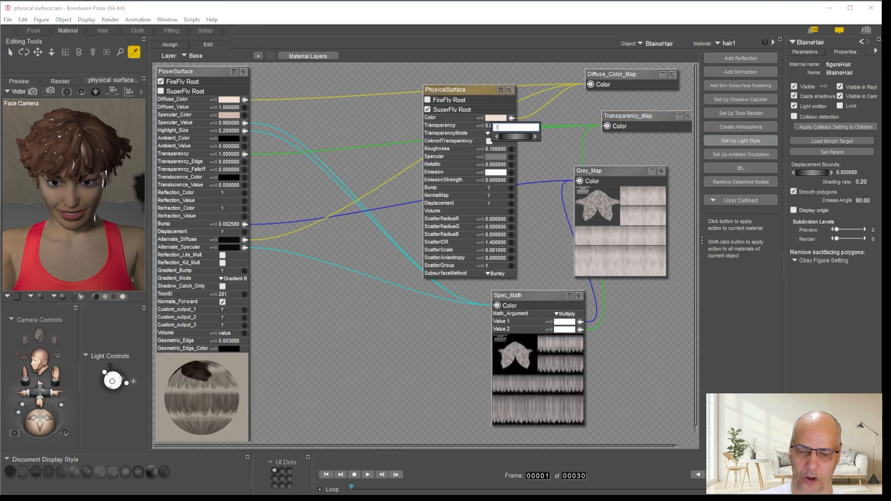
{"action": "key", "text": "Return"}
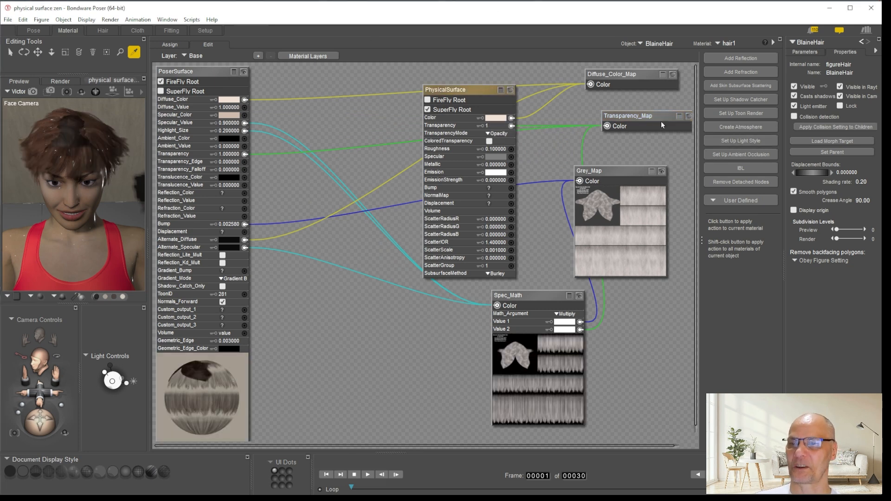
{"action": "left_click_drag", "start_coordinate": [650, 118], "coordinate": [630, 114]}
{"action": "left_click", "coordinate": [669, 112]}
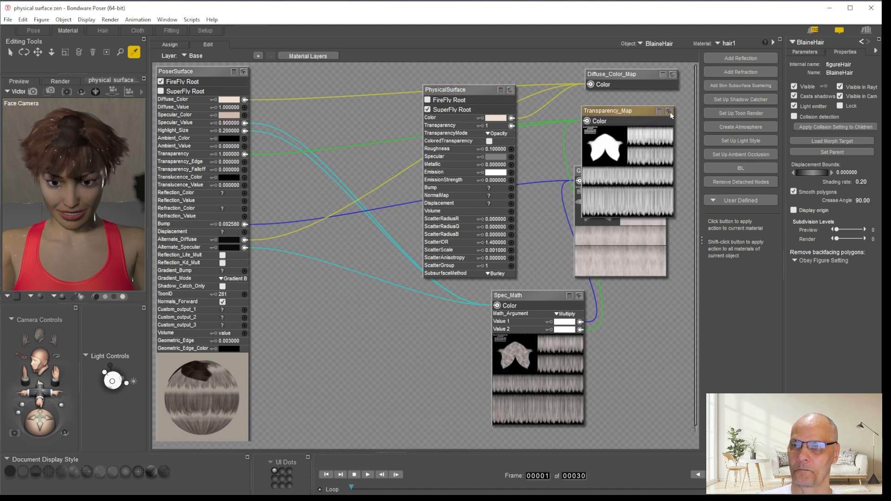
{"action": "left_click", "coordinate": [669, 113]}
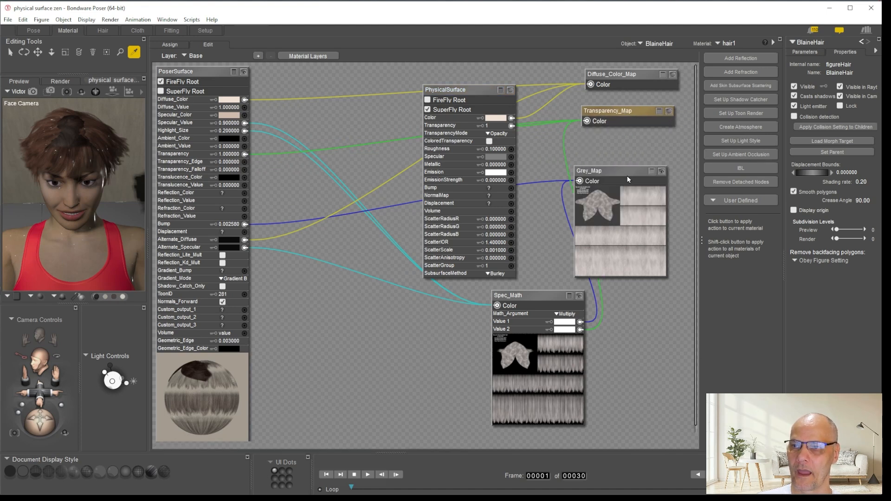
Wire Spec_Math into the hair1 PhysicalSurface's Specular input and set its color to the one sampled from PoserSurface's Specular_Color
{"action": "left_click_drag", "start_coordinate": [621, 174], "coordinate": [647, 173]}
{"action": "left_click", "coordinate": [526, 297]}
{"action": "left_click_drag", "start_coordinate": [526, 298], "coordinate": [512, 157]}
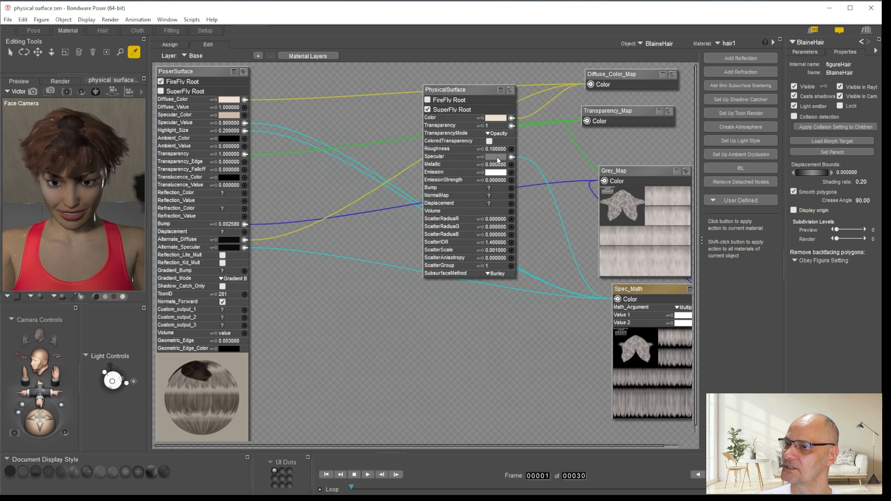
{"action": "left_click", "coordinate": [496, 158]}
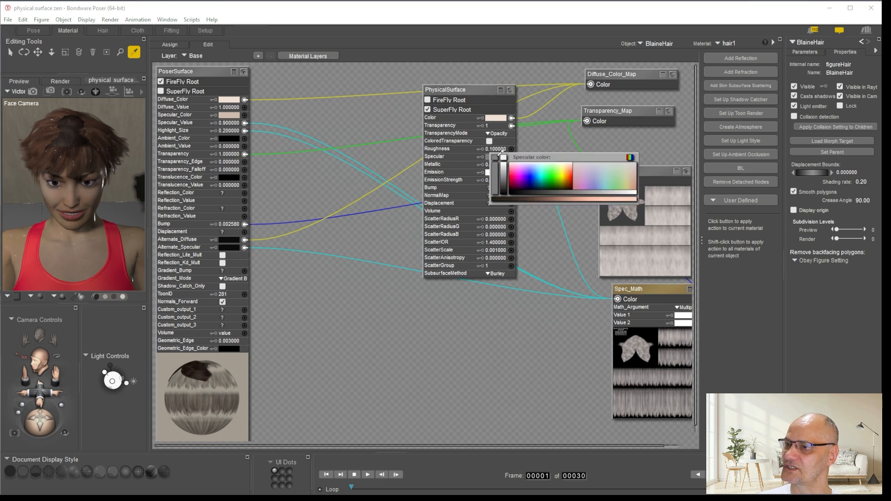
{"action": "left_click", "coordinate": [229, 113]}
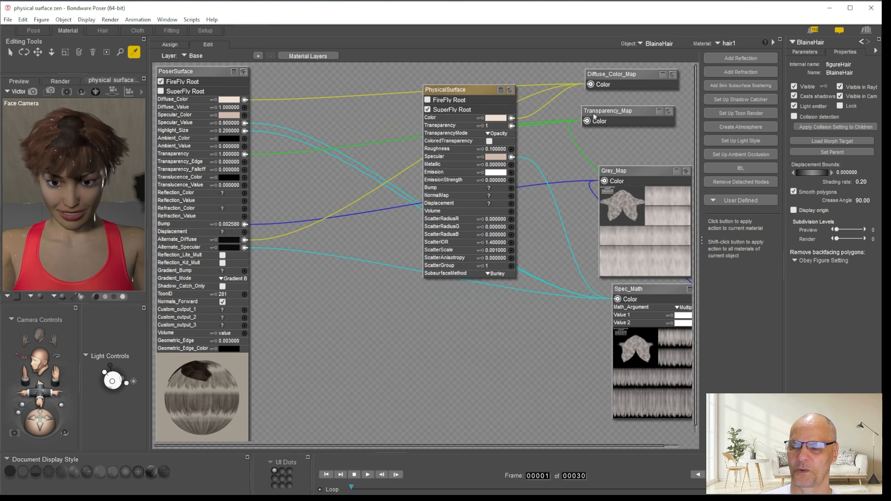
Wire Grey_Map into the hair1 PhysicalSurface's Bump input and copy PoserSurface's Bump value of 0.002580 to it
{"action": "left_click_drag", "start_coordinate": [641, 289], "coordinate": [595, 307]}
{"action": "left_click_drag", "start_coordinate": [610, 178], "coordinate": [618, 189]}
{"action": "left_click_drag", "start_coordinate": [576, 218], "coordinate": [512, 189]}
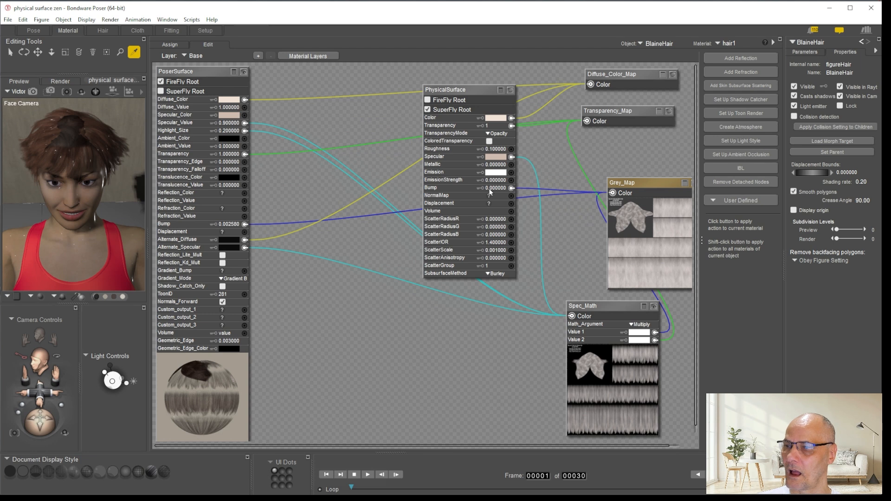
{"action": "left_click", "coordinate": [228, 225]}
{"action": "key", "text": "ctrl+c"}
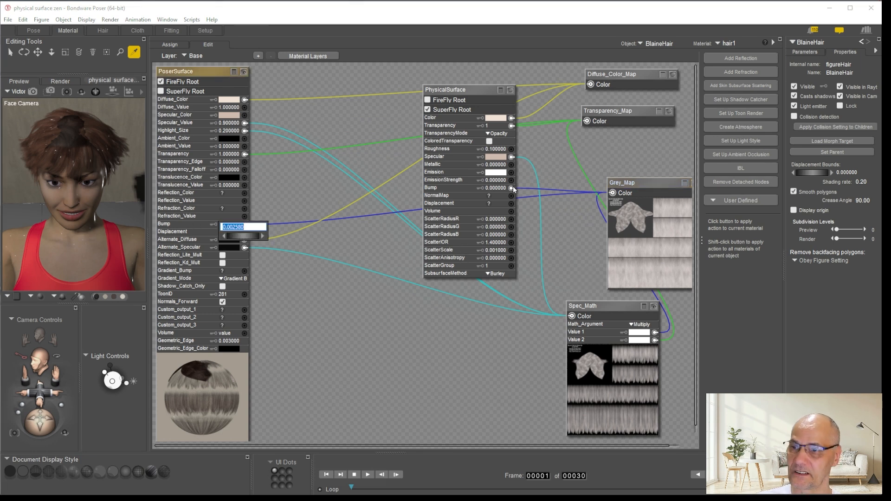
{"action": "left_click", "coordinate": [613, 202]}
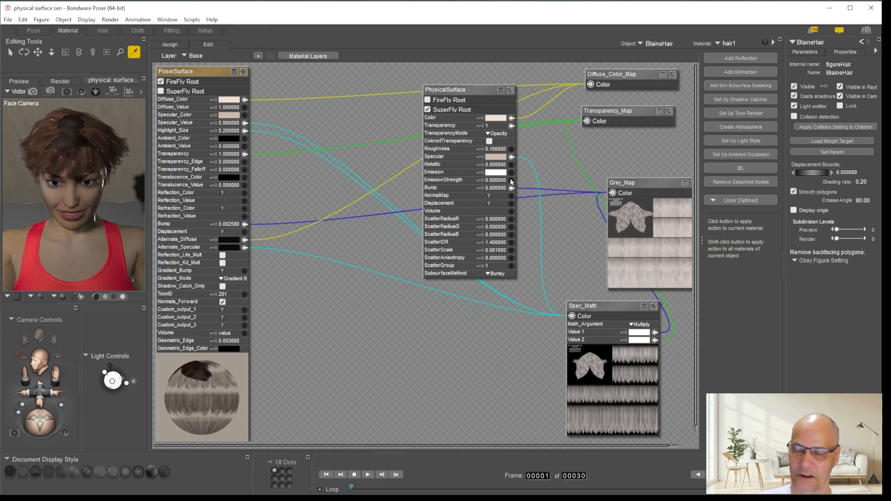
{"action": "left_click", "coordinate": [495, 188]}
{"action": "key", "text": "ctrl+v"}
{"action": "left_click", "coordinate": [617, 250]}
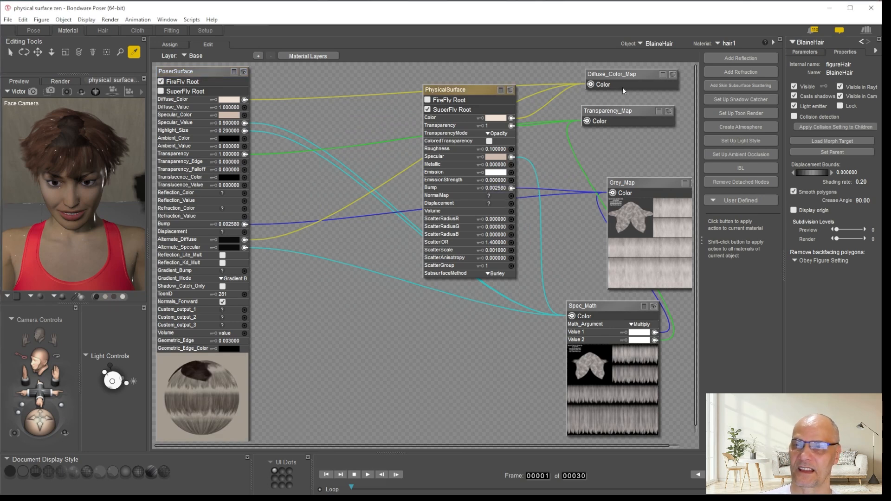
Copy hair1's PhysicalSurface node together with its Diffuse_Color_Map, Transparency_Map, Grey_Map and Spec_Math nodes
{"action": "left_click_drag", "start_coordinate": [485, 66], "coordinate": [640, 335]}
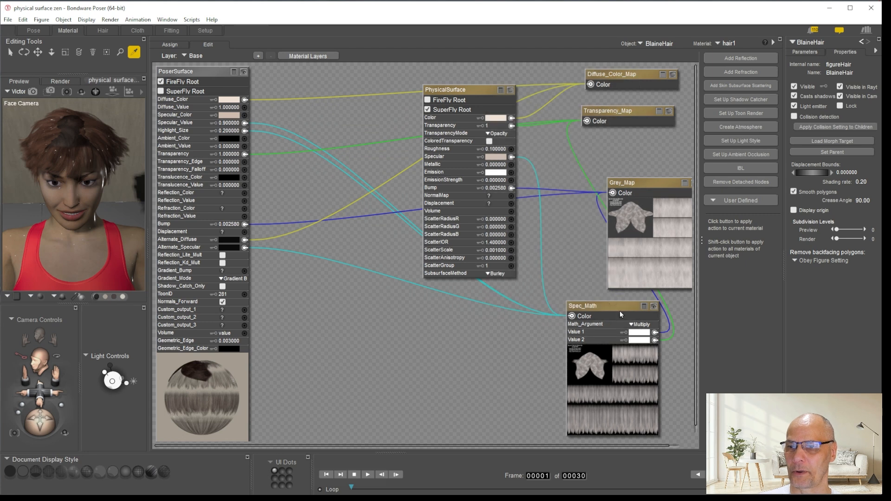
{"action": "right_click", "coordinate": [609, 305]}
{"action": "left_click", "coordinate": [636, 334]}
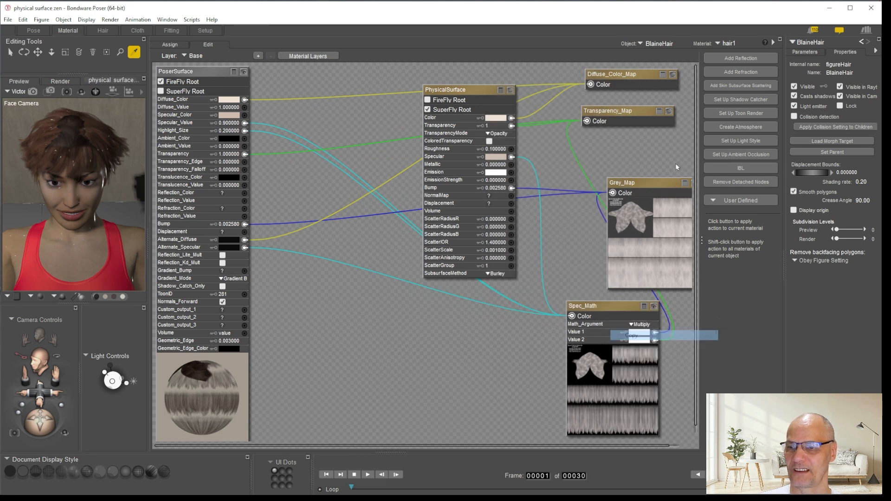
Switch to BlaineHair's hair2 material and check its Diffuse_Color_Map node's parameters and preview
{"action": "left_click", "coordinate": [728, 43]}
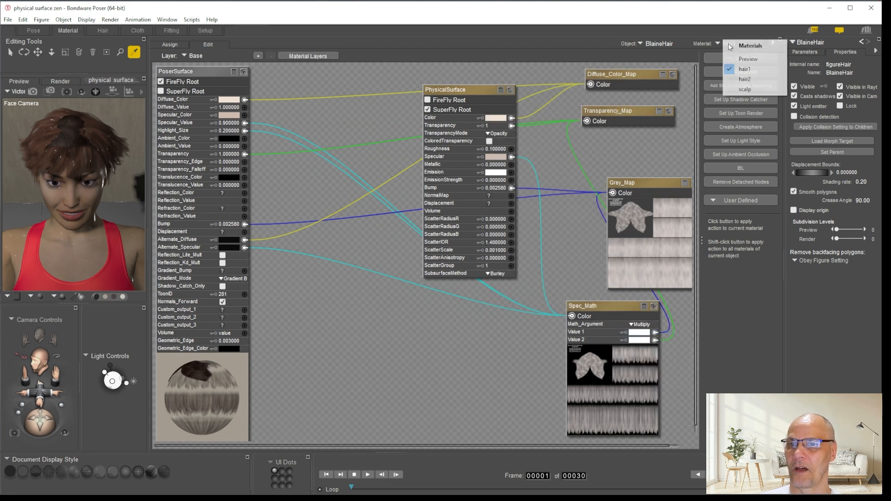
{"action": "left_click", "coordinate": [738, 70]}
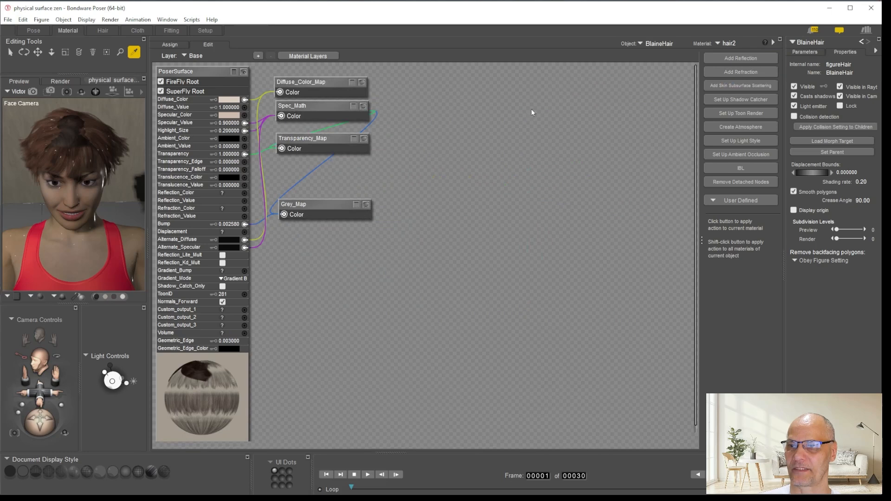
{"action": "left_click", "coordinate": [352, 83]}
{"action": "left_click", "coordinate": [352, 82]}
{"action": "left_click", "coordinate": [362, 82]}
{"action": "left_click", "coordinate": [365, 83]}
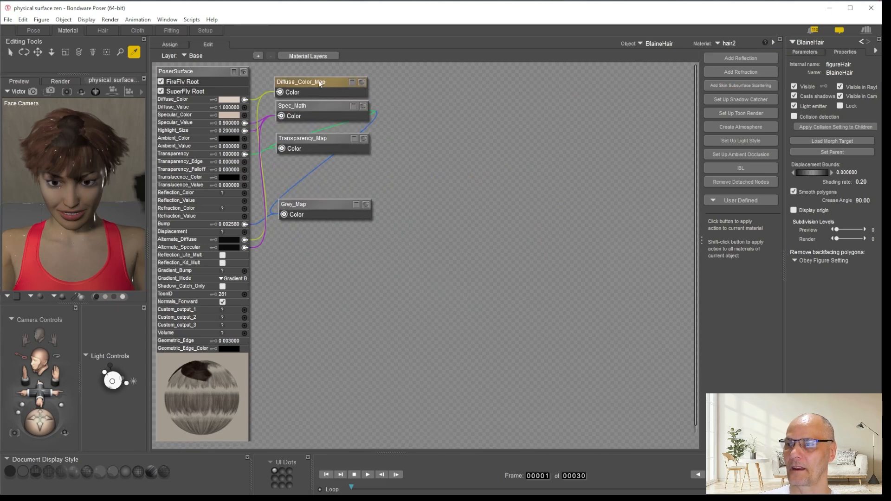
Paste the copied PhysicalSurface node group into hair2 and wire hair2's own Diffuse_Color_Map into its Color input
{"action": "right_click", "coordinate": [544, 93]}
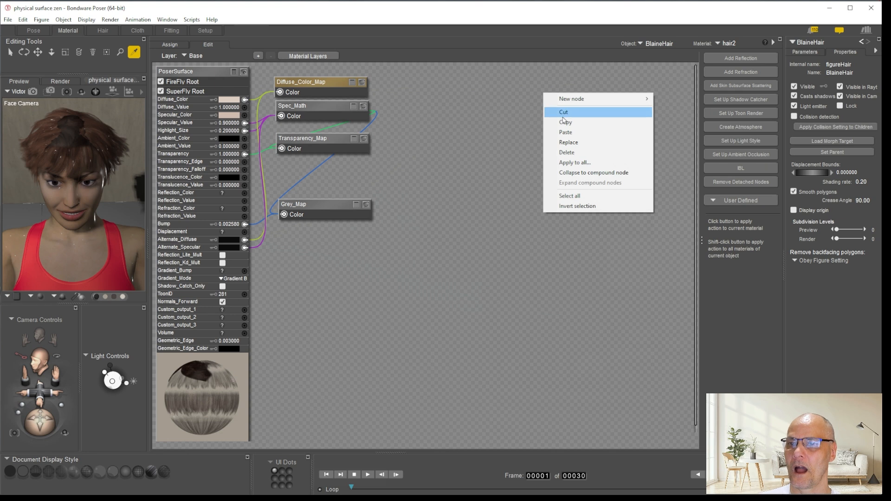
{"action": "left_click", "coordinate": [552, 131]}
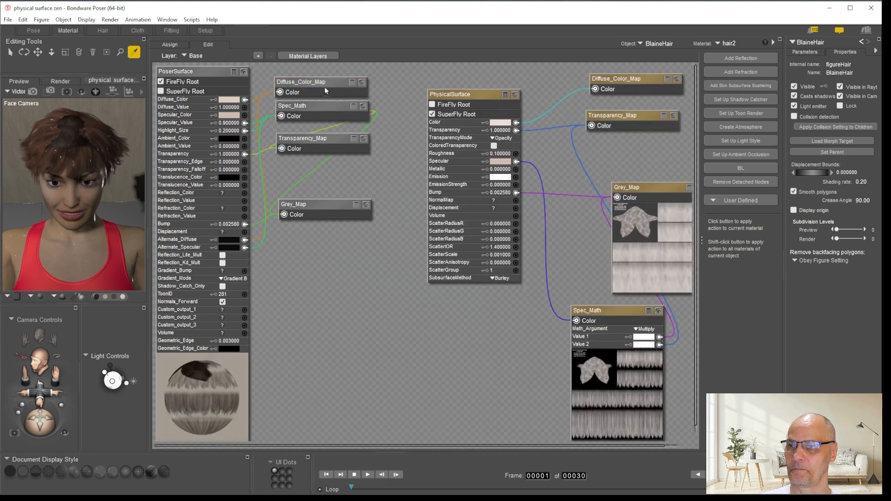
{"action": "left_click_drag", "start_coordinate": [310, 82], "coordinate": [516, 123]}
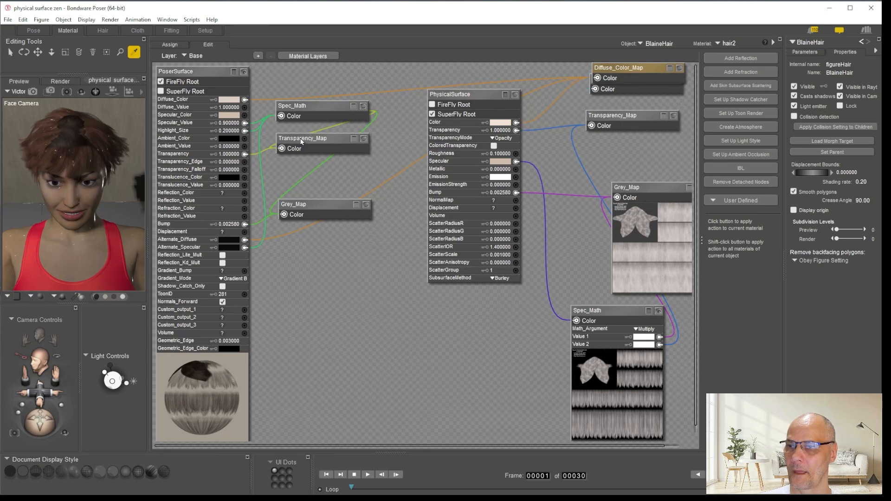
Check the preview of hair2's own Transparency_Map and wire that node into the PhysicalSurface's Transparency input
{"action": "left_click", "coordinate": [364, 139]}
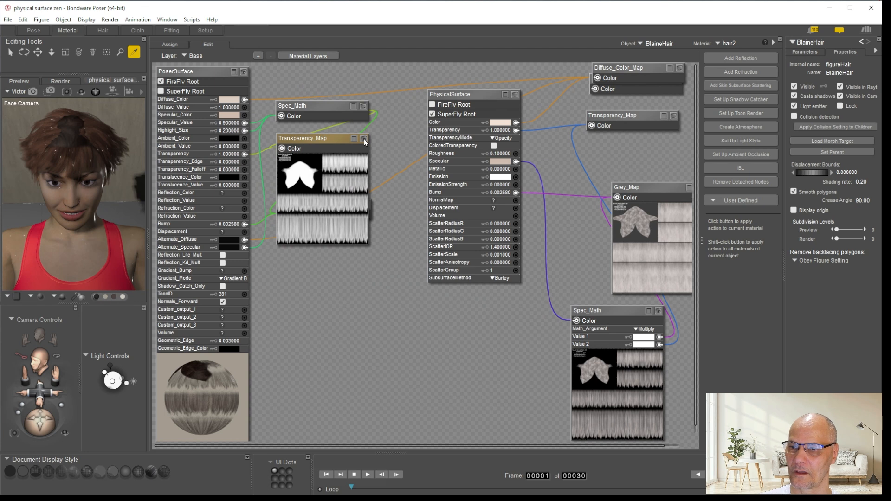
{"action": "left_click", "coordinate": [364, 138]}
{"action": "left_click_drag", "start_coordinate": [282, 141], "coordinate": [516, 131]}
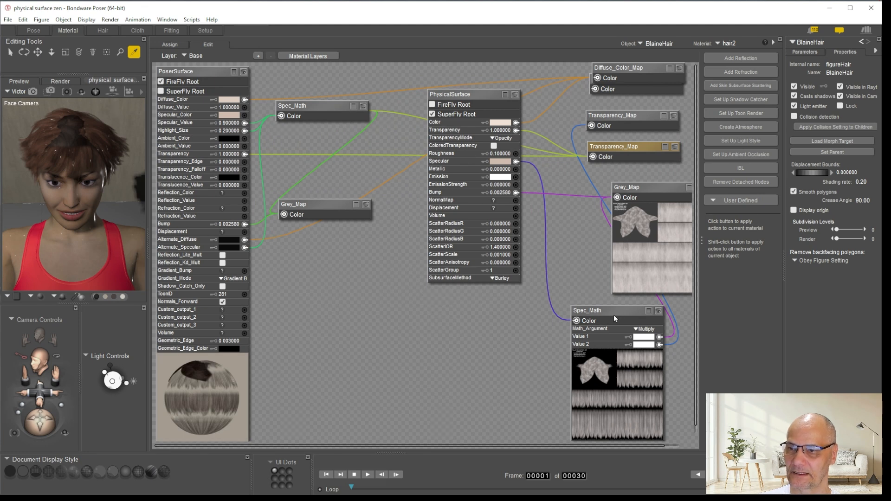
Move hair2's own Grey_Map and Spec_Math nodes beside the pasted ones and wire that Spec_Math into PhysicalSurface's Specular input
{"action": "left_click_drag", "start_coordinate": [312, 209], "coordinate": [618, 278]}
{"action": "left_click", "coordinate": [670, 274]}
{"action": "left_click", "coordinate": [671, 275]}
{"action": "left_click", "coordinate": [363, 109]}
{"action": "left_click", "coordinate": [363, 110]}
{"action": "left_click_drag", "start_coordinate": [316, 110], "coordinate": [624, 256]}
{"action": "left_click_drag", "start_coordinate": [614, 299], "coordinate": [516, 162]}
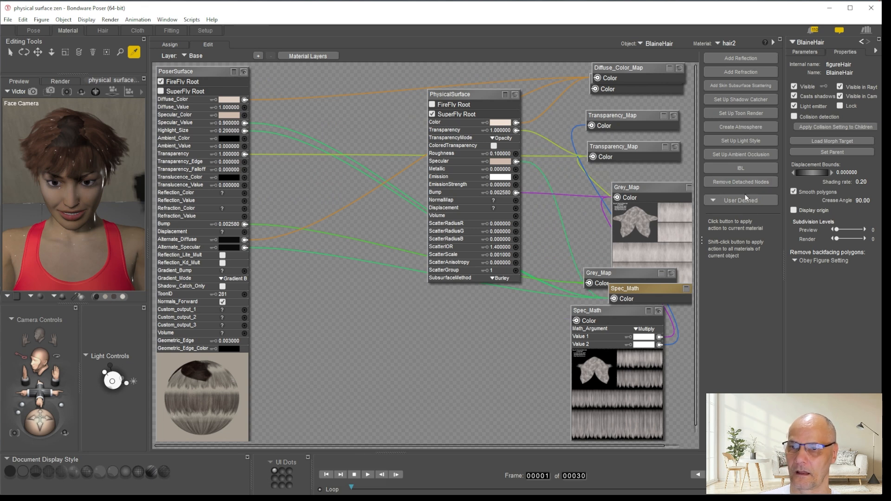
Remove the detached nodes from hair2 and rearrange its PhysicalSurface and pasted Grey_Map nodes so they no longer overlap
{"action": "left_click", "coordinate": [748, 182]}
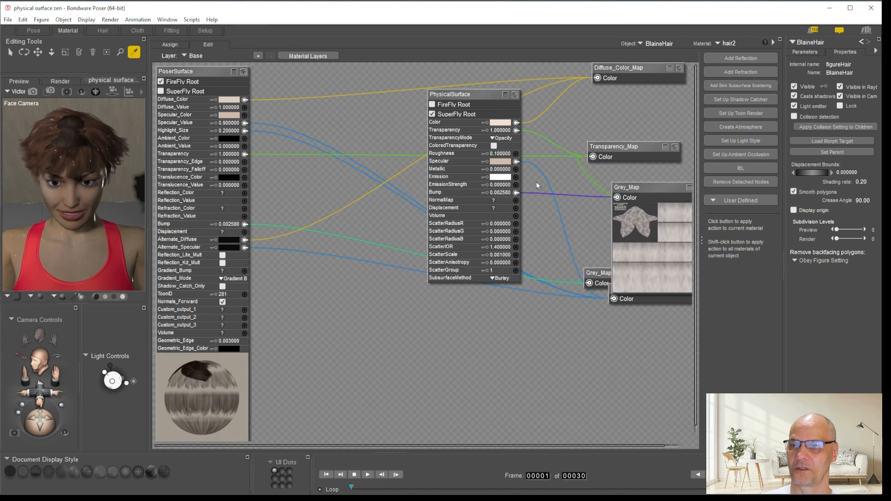
{"action": "left_click_drag", "start_coordinate": [654, 185], "coordinate": [556, 129]}
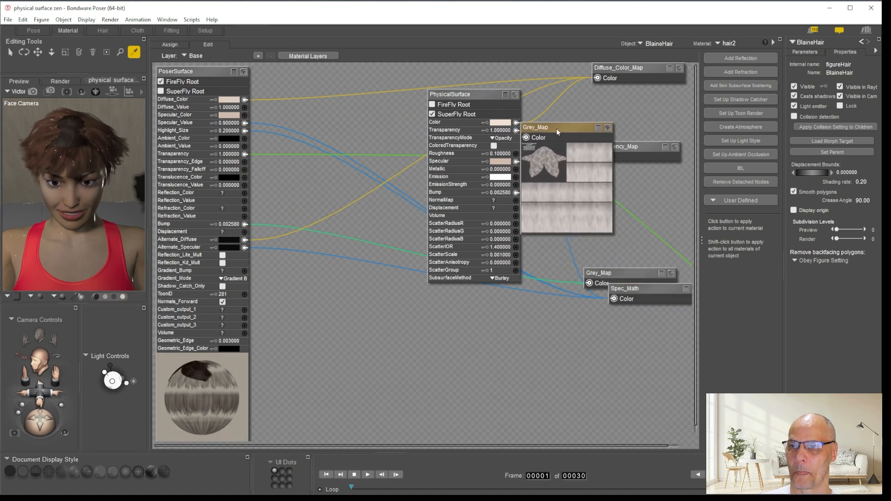
{"action": "left_click_drag", "start_coordinate": [484, 96], "coordinate": [370, 81]}
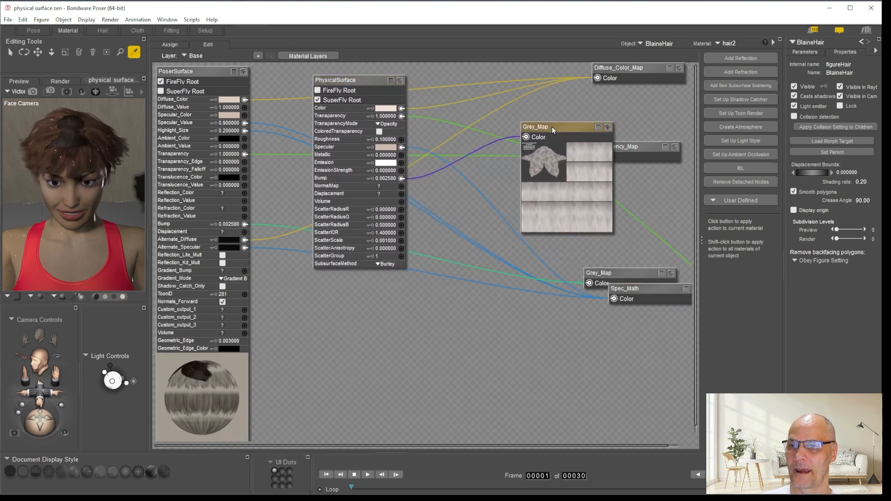
{"action": "left_click_drag", "start_coordinate": [552, 127], "coordinate": [467, 126]}
Switch to BlaineHair's scalp material and paste the copied PhysicalSurface node group into it
{"action": "left_click", "coordinate": [716, 44]}
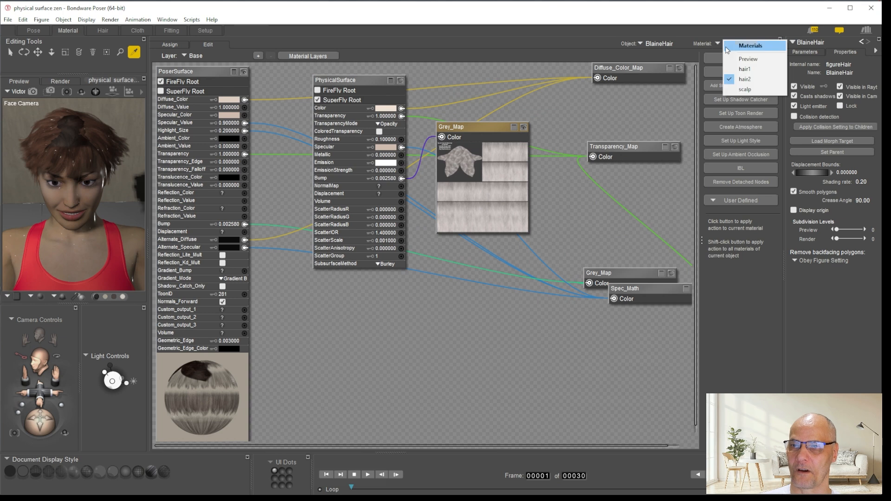
{"action": "left_click", "coordinate": [753, 91]}
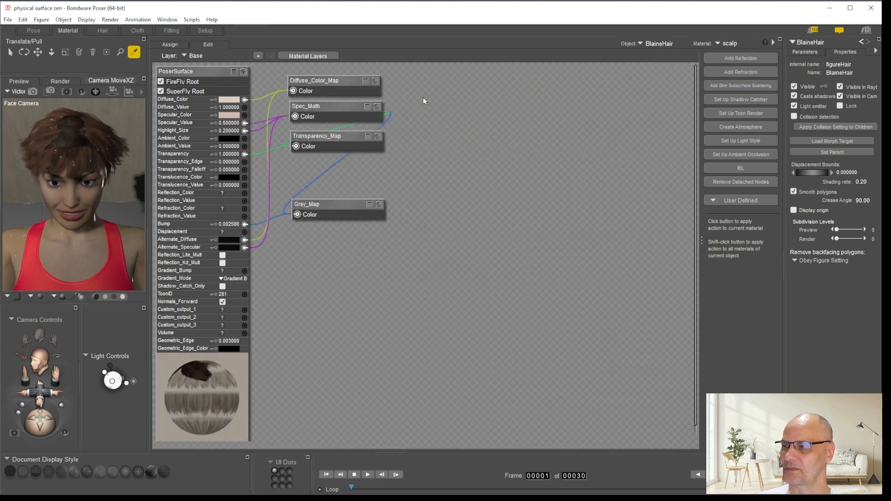
{"action": "right_click", "coordinate": [495, 89]}
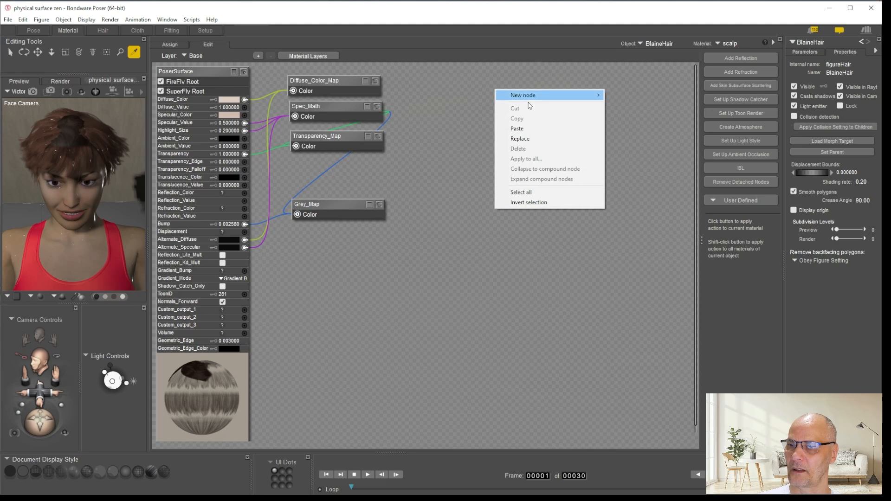
{"action": "left_click", "coordinate": [526, 129]}
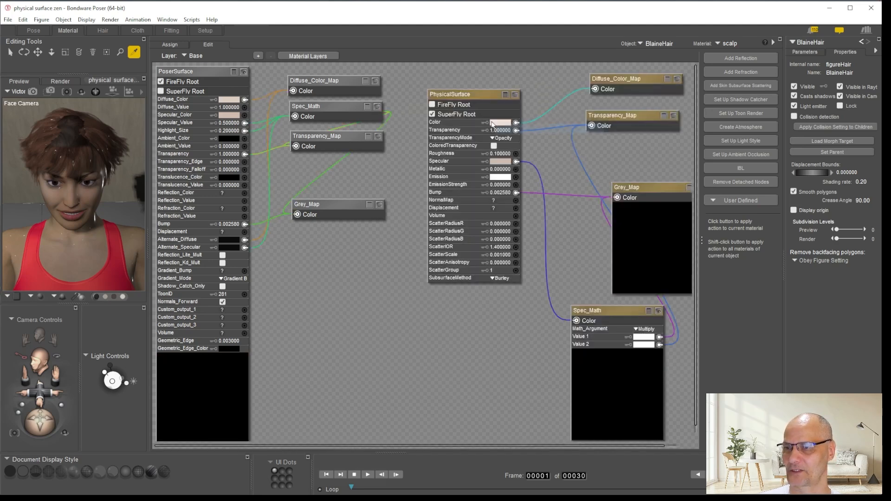
Wire the scalp's own Diffuse_Color_Map into PhysicalSurface's Color input and check the map's preview
{"action": "left_click_drag", "start_coordinate": [293, 88], "coordinate": [516, 122]}
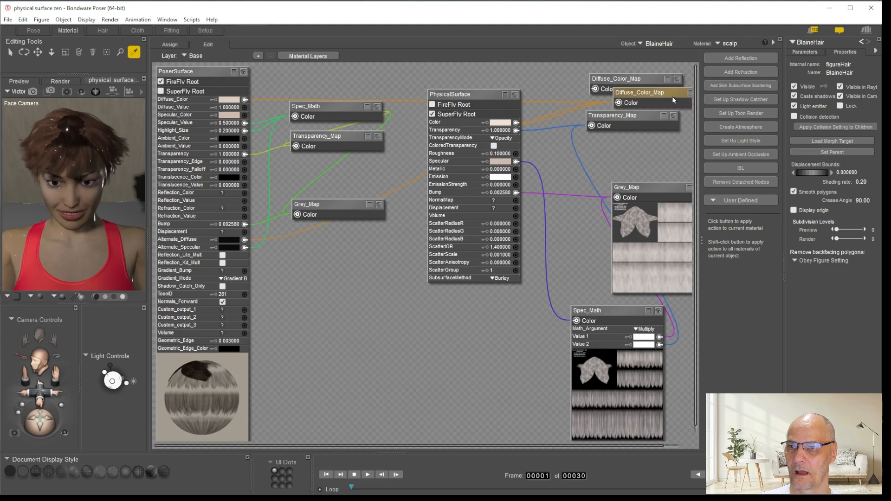
{"action": "left_click_drag", "start_coordinate": [658, 96], "coordinate": [605, 98]}
{"action": "left_click", "coordinate": [649, 96]}
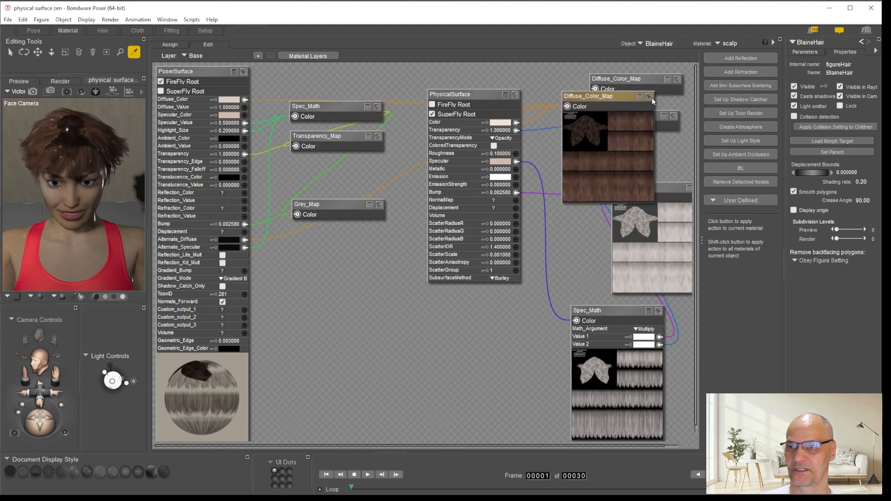
{"action": "left_click", "coordinate": [649, 97]}
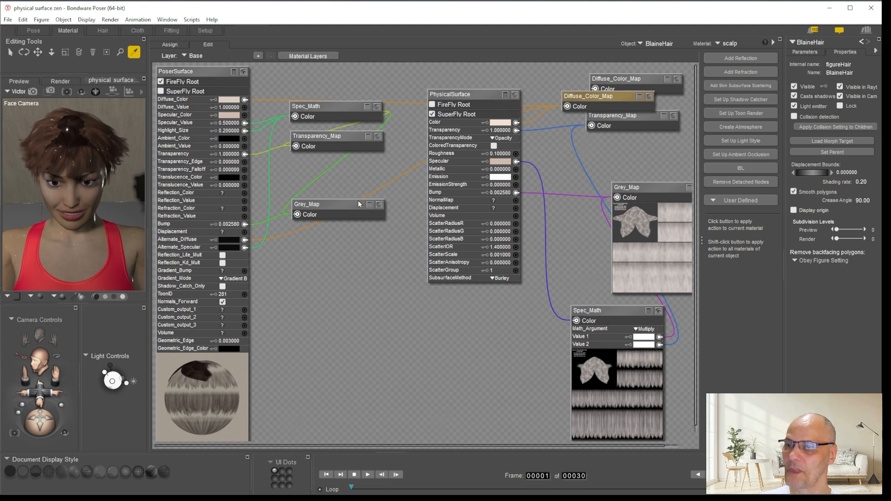
Check the previews of the scalp's original Grey_Map and Transparency_Map, and remove the material's detached nodes
{"action": "left_click", "coordinate": [379, 204]}
{"action": "left_click", "coordinate": [379, 205]}
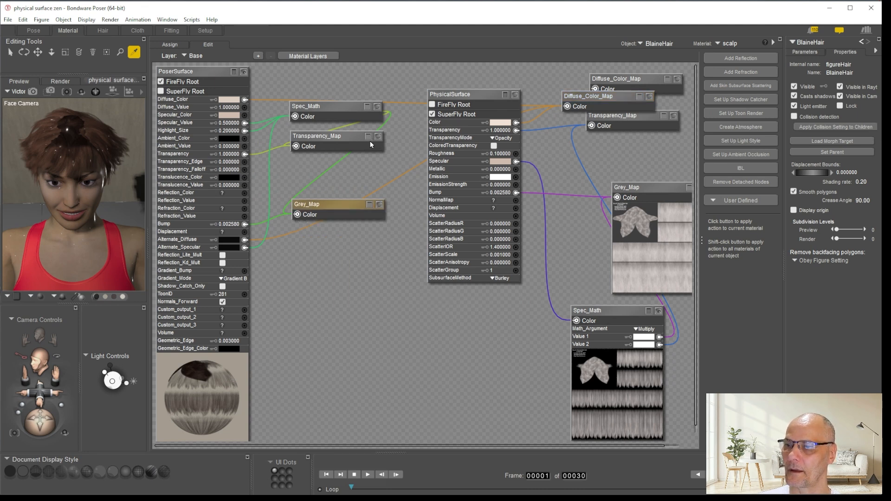
{"action": "left_click", "coordinate": [378, 136]}
{"action": "left_click", "coordinate": [379, 137]}
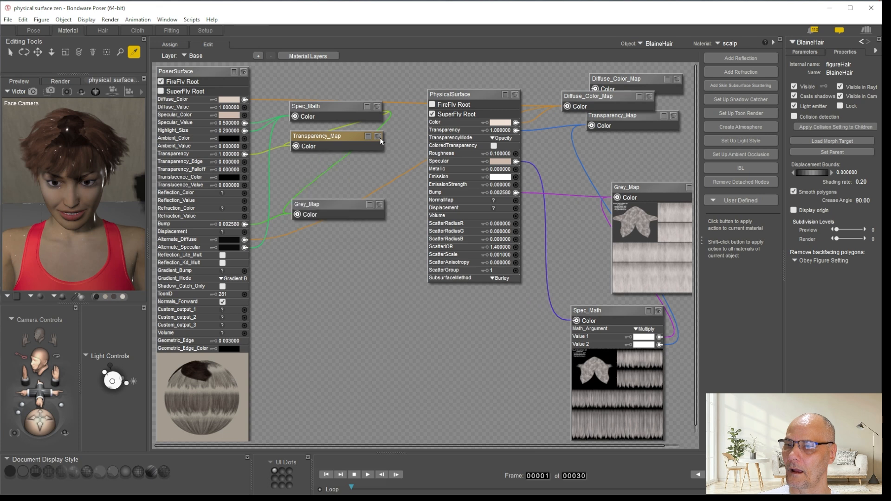
{"action": "left_click", "coordinate": [749, 182]}
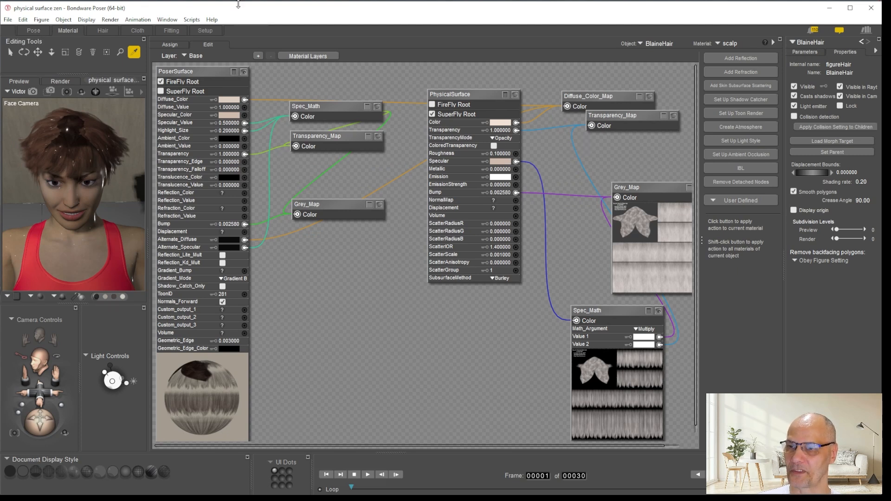
Frame the second figure's hair with the Face Camera in the Pose room and run a partial SuperFly area render over it
{"action": "left_click", "coordinate": [39, 33]}
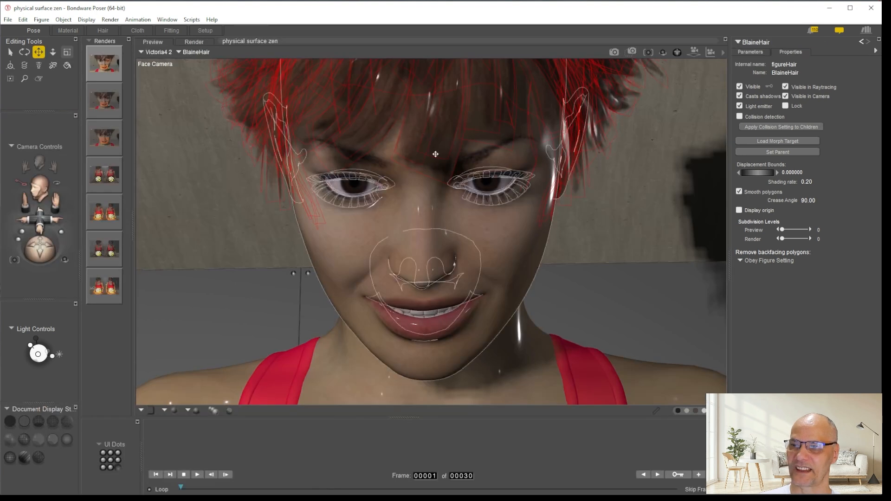
{"action": "left_click_drag", "start_coordinate": [39, 223], "coordinate": [56, 186]}
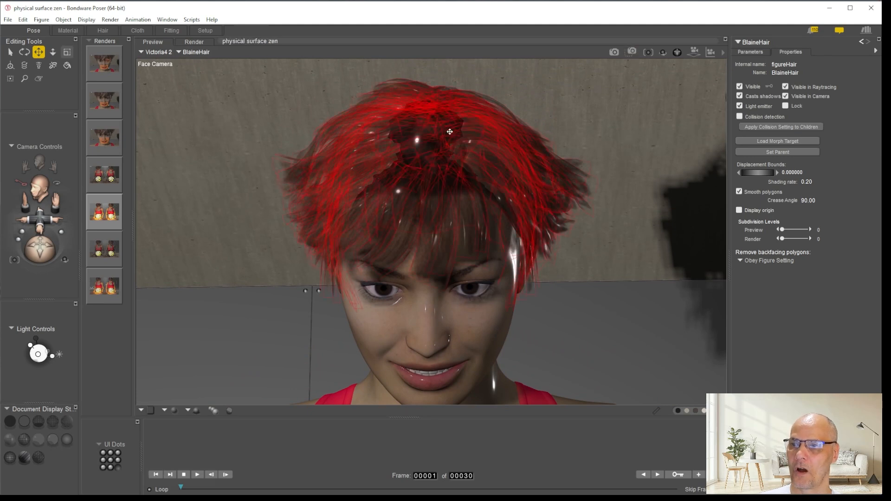
{"action": "left_click", "coordinate": [631, 51]}
{"action": "left_click_drag", "start_coordinate": [245, 74], "coordinate": [600, 288]}
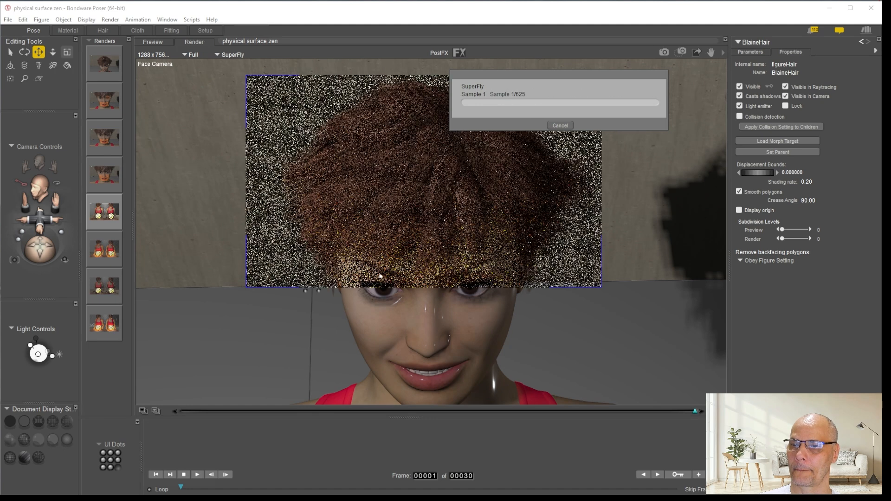
{"action": "left_click", "coordinate": [560, 126]}
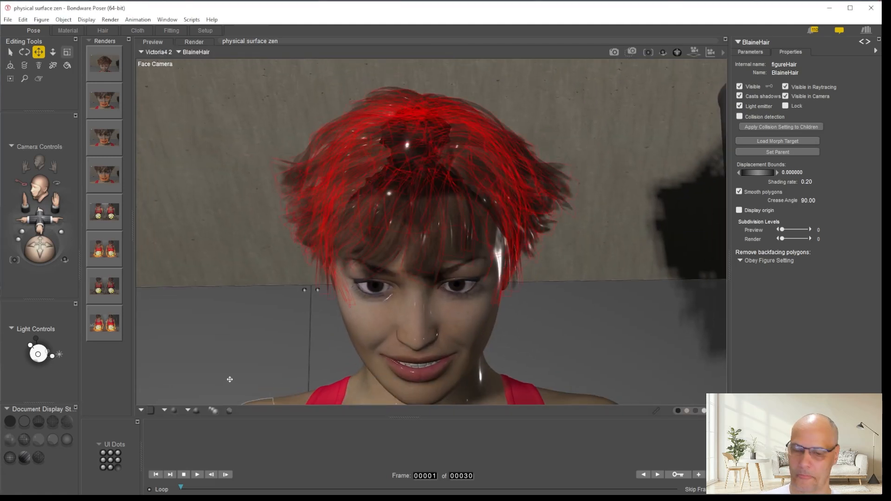
View both figures through the Main Camera and return to the Face Camera to look at the first figure's hair
{"action": "key", "text": "ctrl+m"}
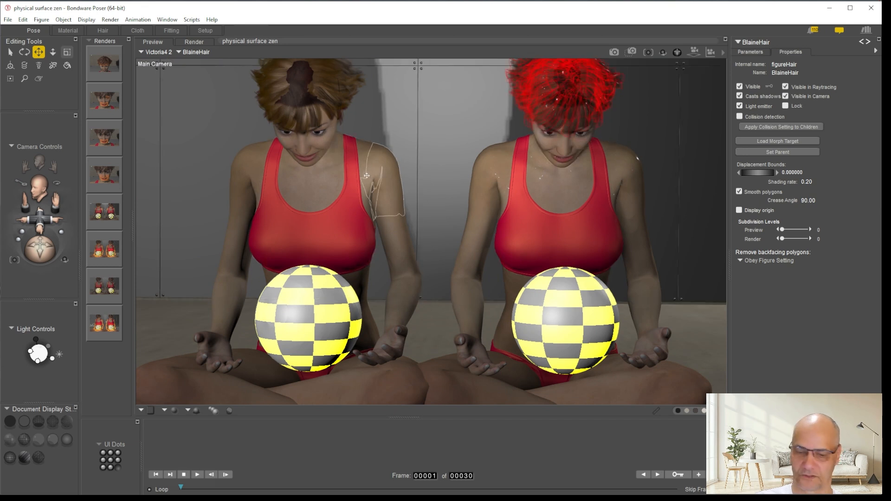
{"action": "left_click", "coordinate": [39, 163]}
{"action": "left_click", "coordinate": [632, 52]}
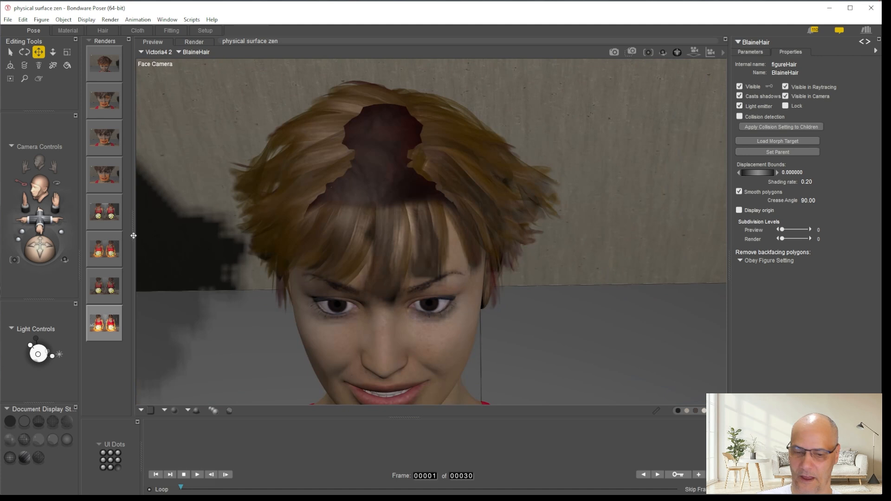
{"action": "left_click", "coordinate": [145, 241]}
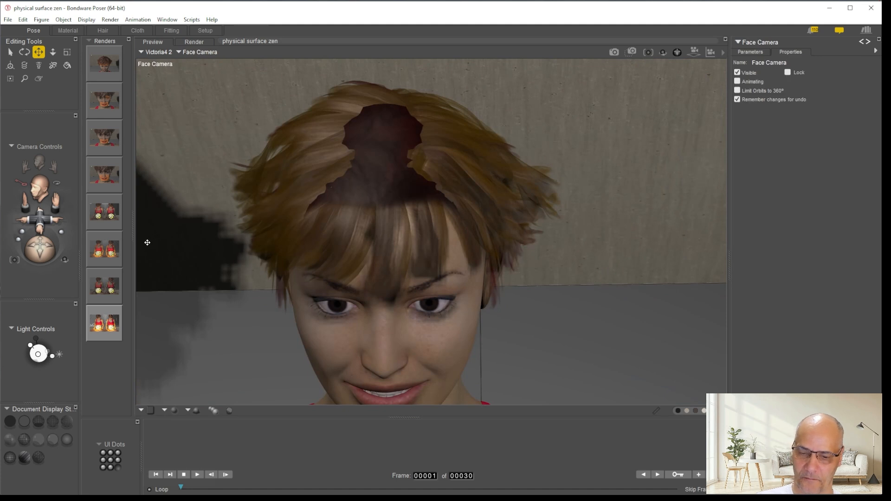
{"action": "left_click_drag", "start_coordinate": [45, 227], "coordinate": [46, 233]}
Select the SRFroom figure's Wall_BK and orbit the Aux Camera to inspect the whole room from outside
{"action": "right_click", "coordinate": [400, 241]}
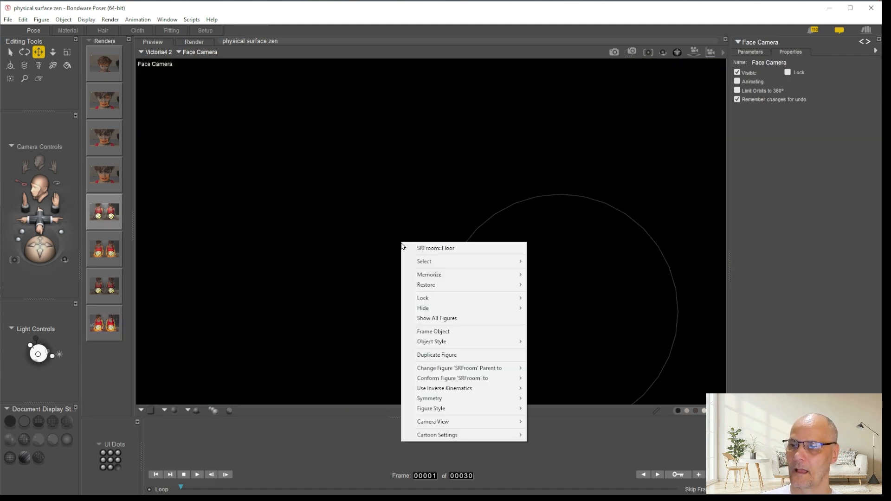
{"action": "mouse_move", "coordinate": [454, 269]}
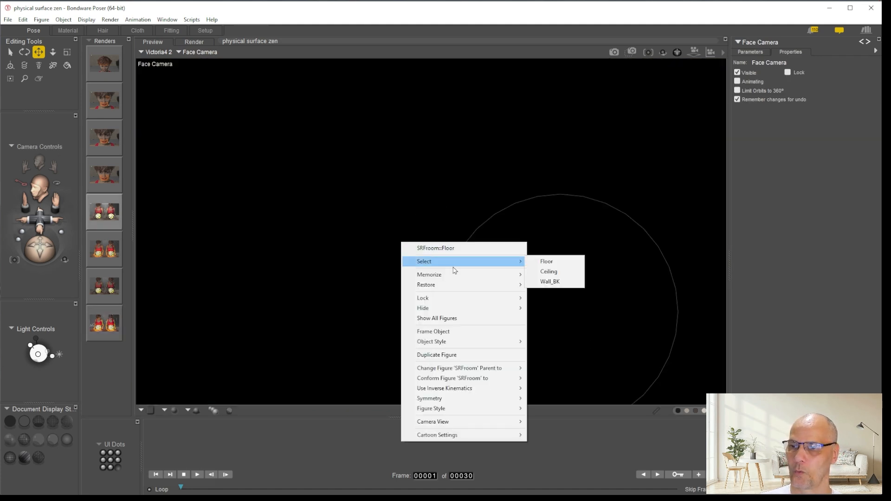
{"action": "left_click", "coordinate": [552, 282]}
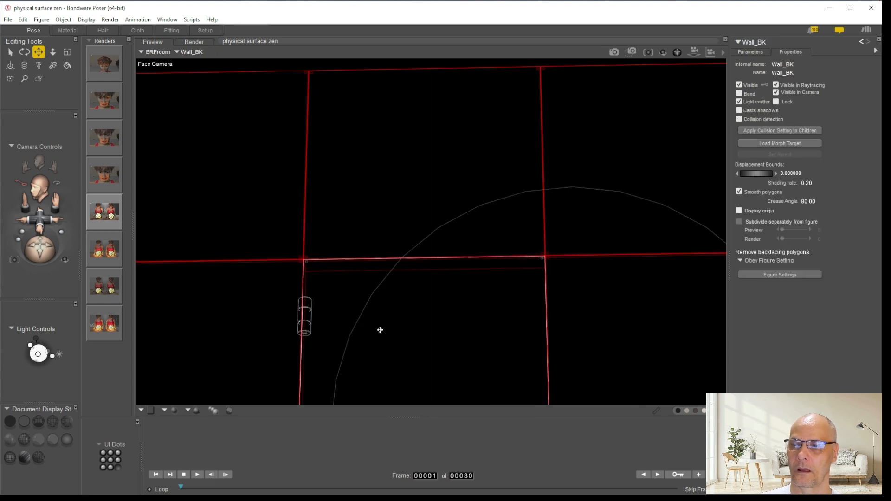
{"action": "key", "text": "ctrl+y"}
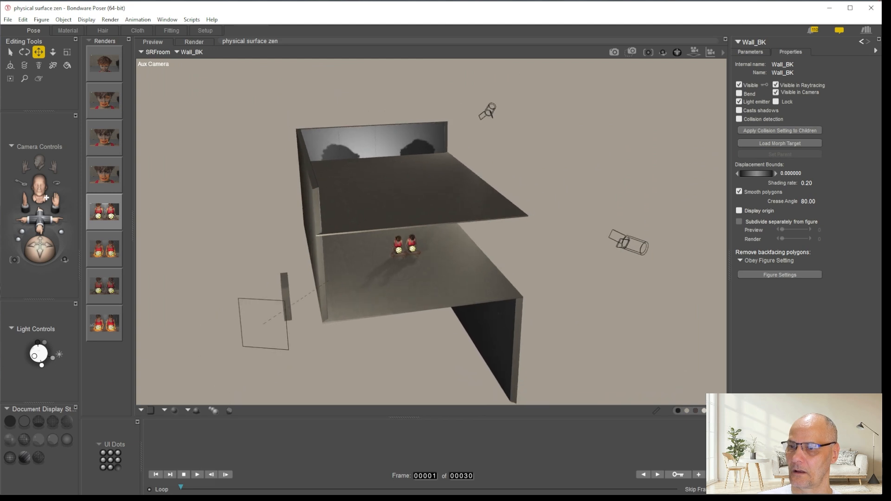
{"action": "left_click_drag", "start_coordinate": [41, 251], "coordinate": [53, 235]}
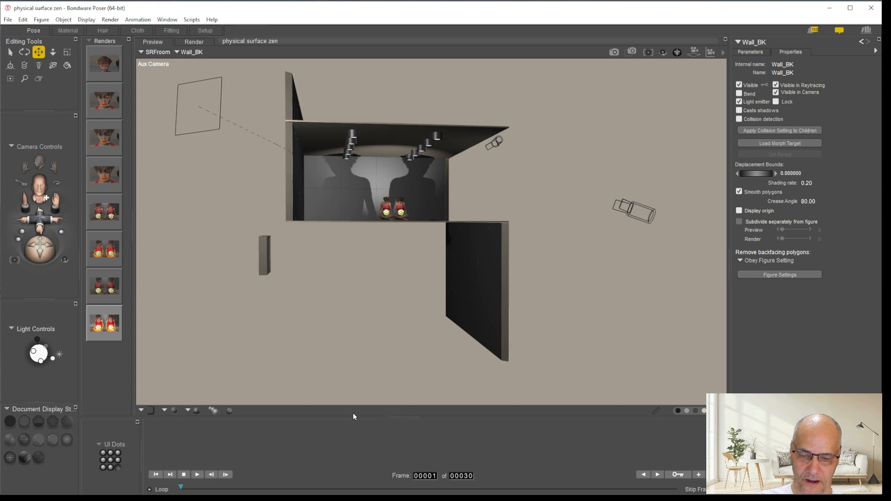
Switch to the Face Camera and frame both seated figures together with their checkered balls
{"action": "left_click", "coordinate": [40, 160]}
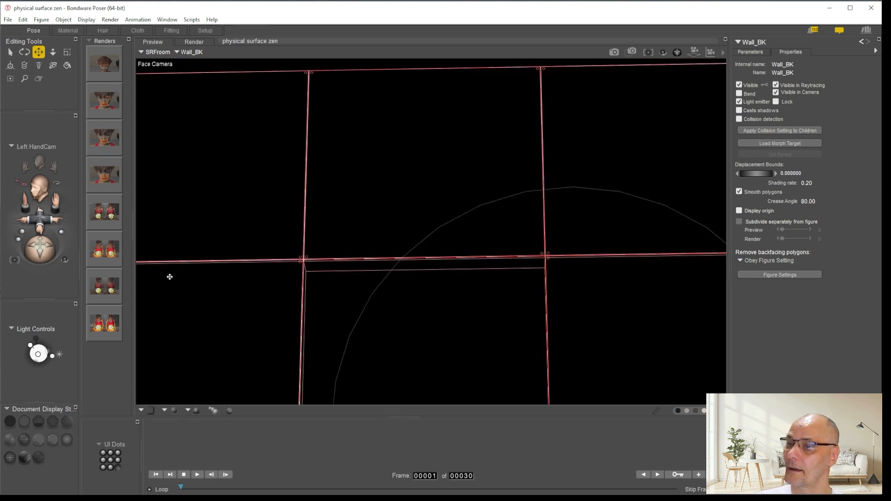
{"action": "left_click_drag", "start_coordinate": [55, 201], "coordinate": [38, 274]}
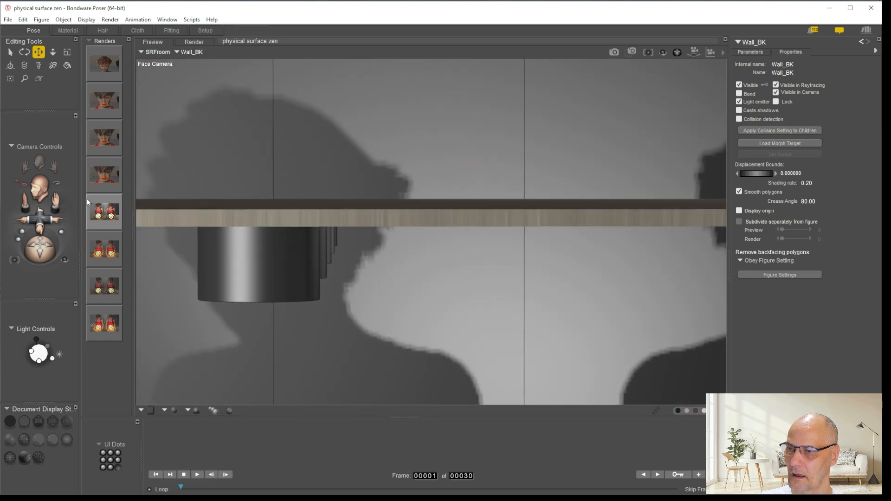
{"action": "left_click_drag", "start_coordinate": [58, 199], "coordinate": [57, 237]}
{"action": "left_click_drag", "start_coordinate": [57, 297], "coordinate": [98, 283]}
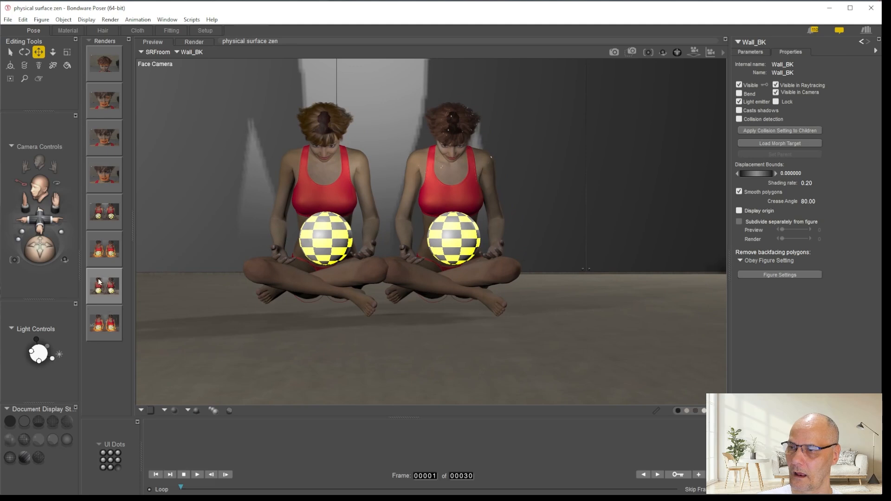
{"action": "left_click_drag", "start_coordinate": [45, 228], "coordinate": [49, 278]}
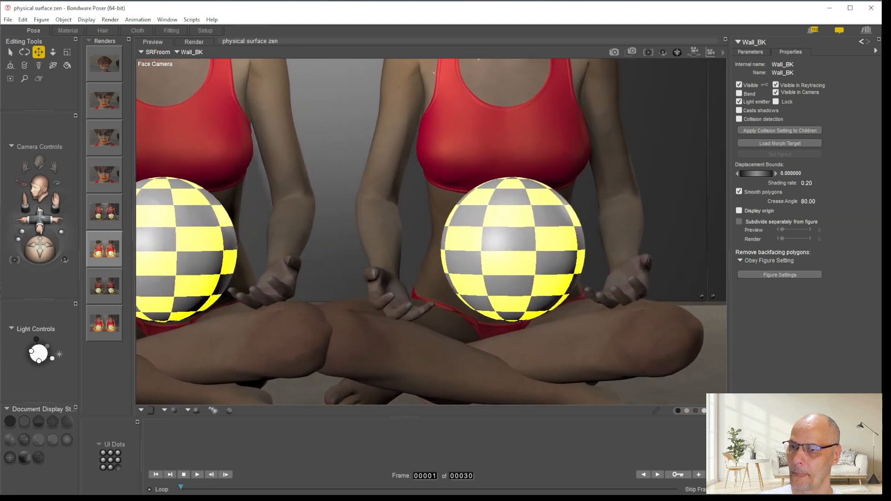
{"action": "left_click_drag", "start_coordinate": [93, 251], "coordinate": [100, 228]}
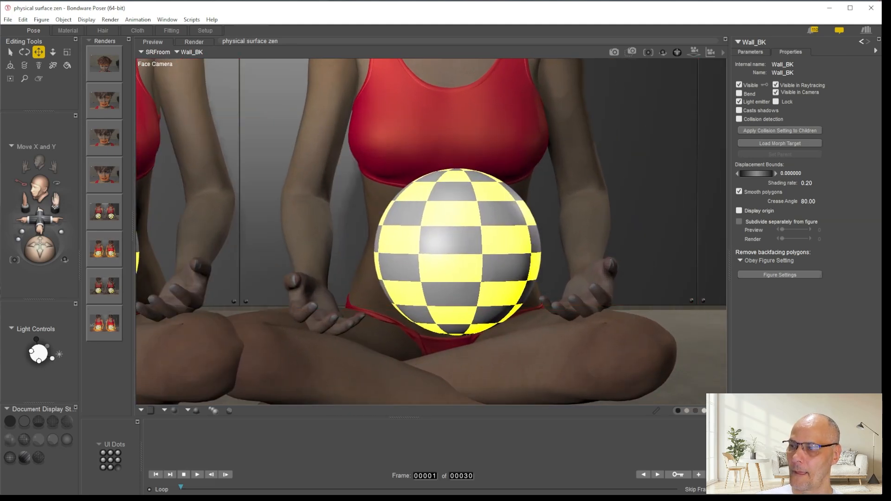
{"action": "mouse_move", "coordinate": [40, 217]}
{"action": "left_mouse_down"}
{"action": "mouse_move", "coordinate": [64, 220]}
{"action": "mouse_move", "coordinate": [60, 178]}
{"action": "mouse_move", "coordinate": [56, 221]}
{"action": "left_mouse_up"}
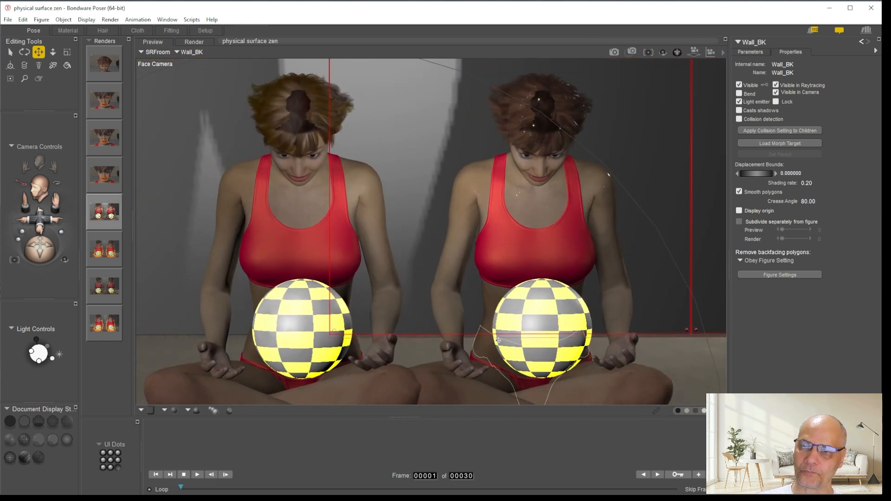
Select the second figure's ball BallUV3_2 and add a PhysicalSurface node to its Preview material in the Material room
{"action": "left_click", "coordinate": [546, 307]}
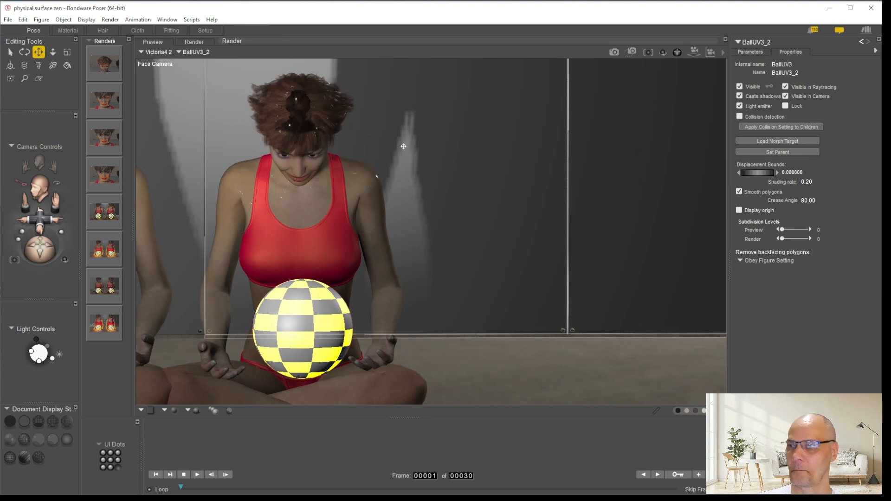
{"action": "left_click", "coordinate": [67, 31]}
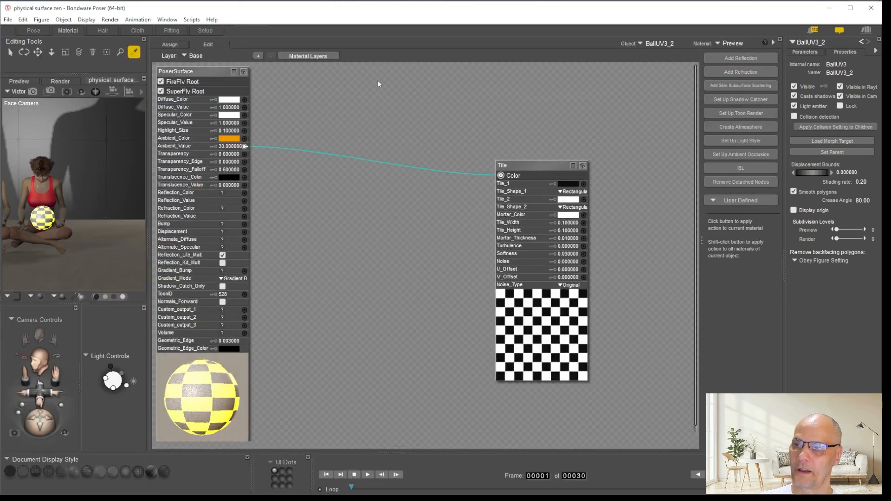
{"action": "left_click_drag", "start_coordinate": [553, 170], "coordinate": [361, 144]}
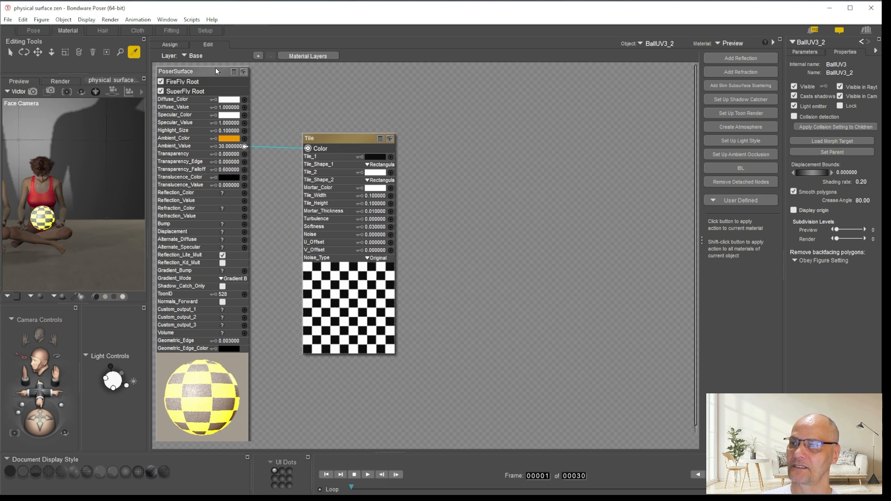
{"action": "right_click", "coordinate": [501, 109]}
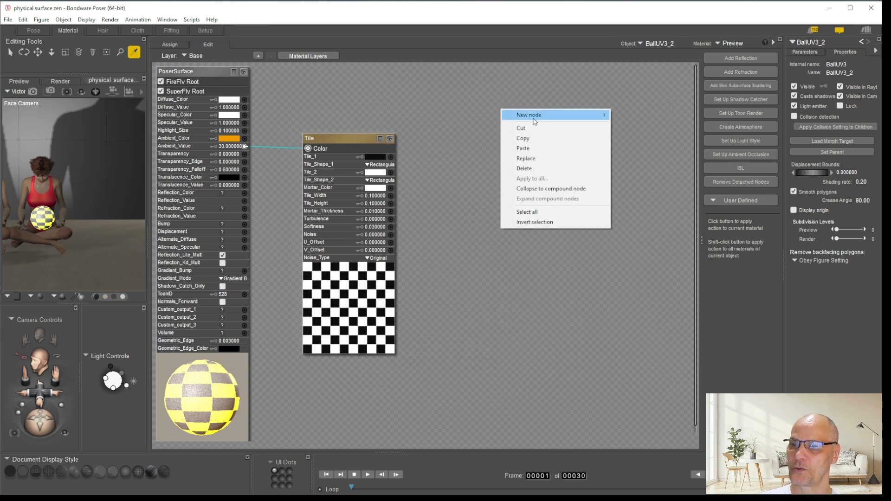
{"action": "mouse_move", "coordinate": [536, 120]}
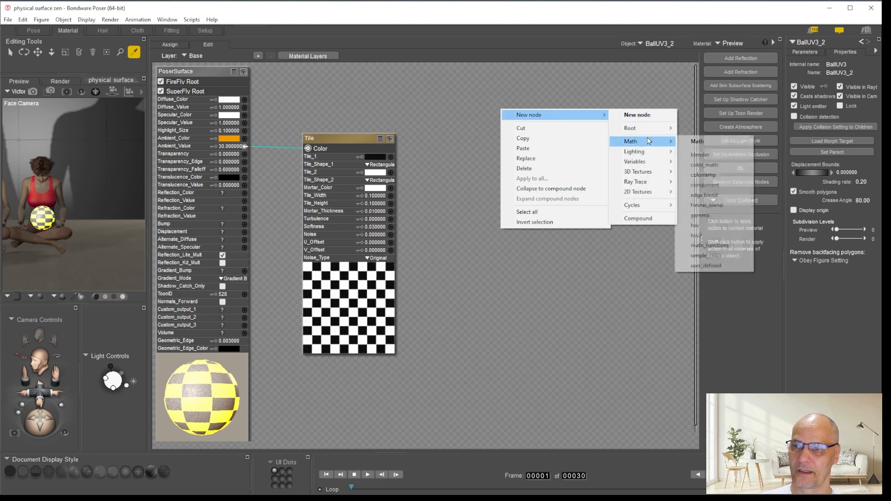
{"action": "mouse_move", "coordinate": [648, 130]}
{"action": "left_click", "coordinate": [709, 151]}
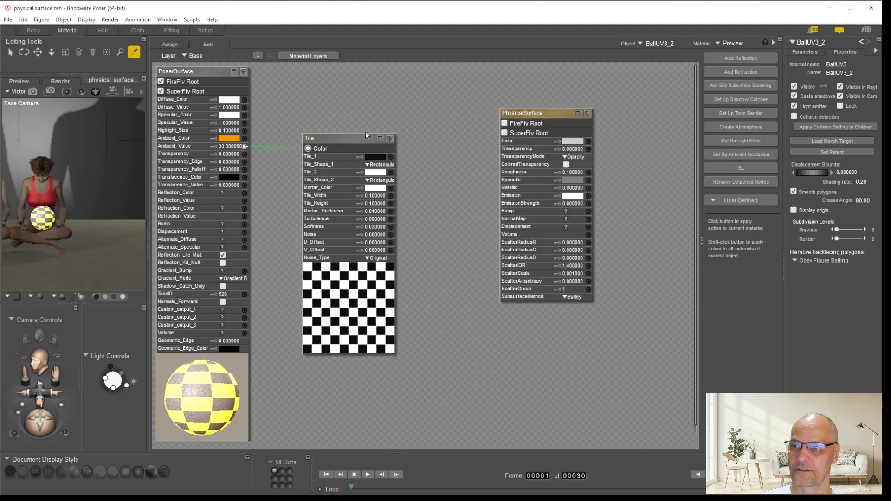
Move the Tile node aside, place the PhysicalSurface node next to PoserSurface and make it the SuperFly root
{"action": "left_click_drag", "start_coordinate": [333, 140], "coordinate": [623, 164]}
{"action": "left_click_drag", "start_coordinate": [551, 118], "coordinate": [343, 94]}
{"action": "left_click", "coordinate": [296, 108]}
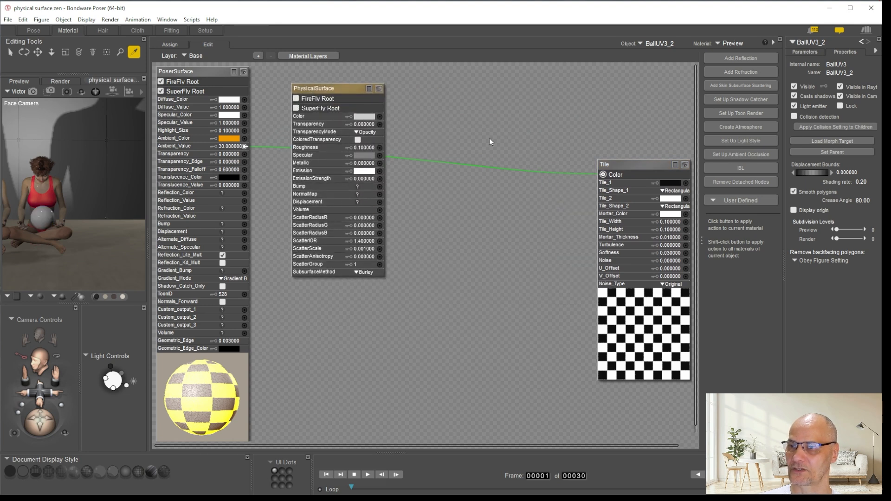
Connect the Tile node to the PhysicalSurface Emission, match its colour to the orange Ambient_Color and set EmissionStrength to 30
{"action": "left_click_drag", "start_coordinate": [602, 175], "coordinate": [380, 171]}
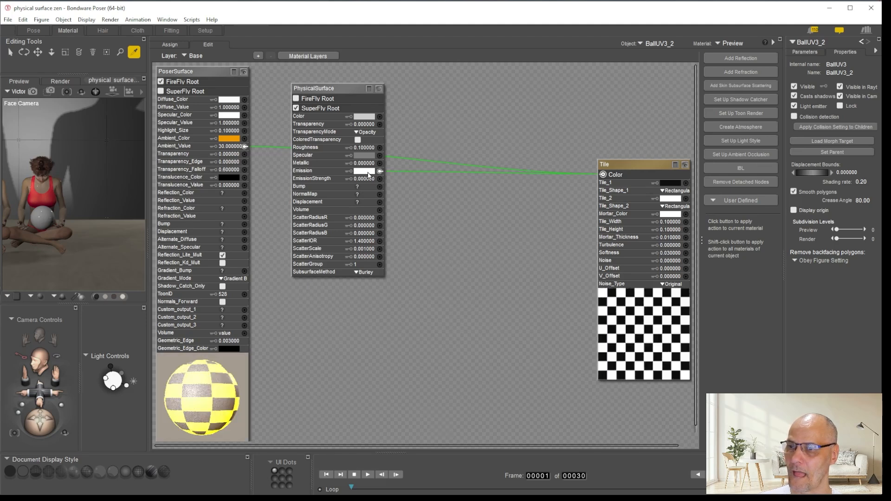
{"action": "left_click", "coordinate": [364, 171]}
{"action": "left_click", "coordinate": [219, 139]}
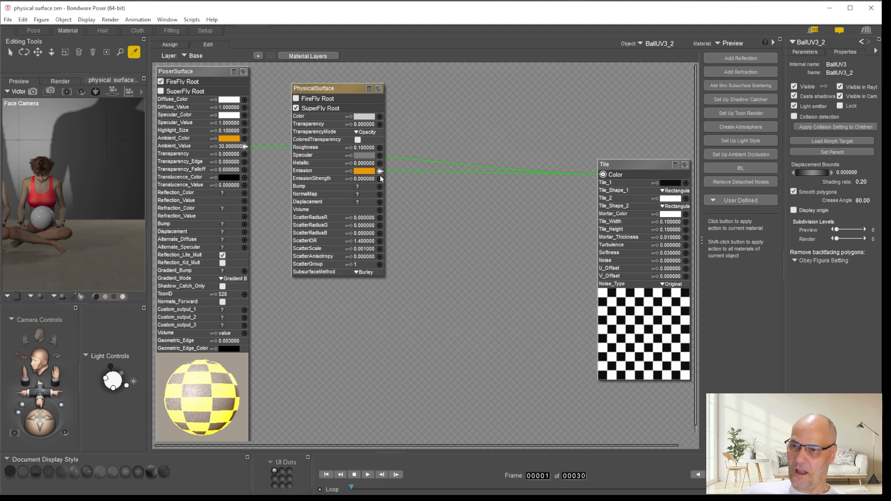
{"action": "left_click", "coordinate": [366, 179]}
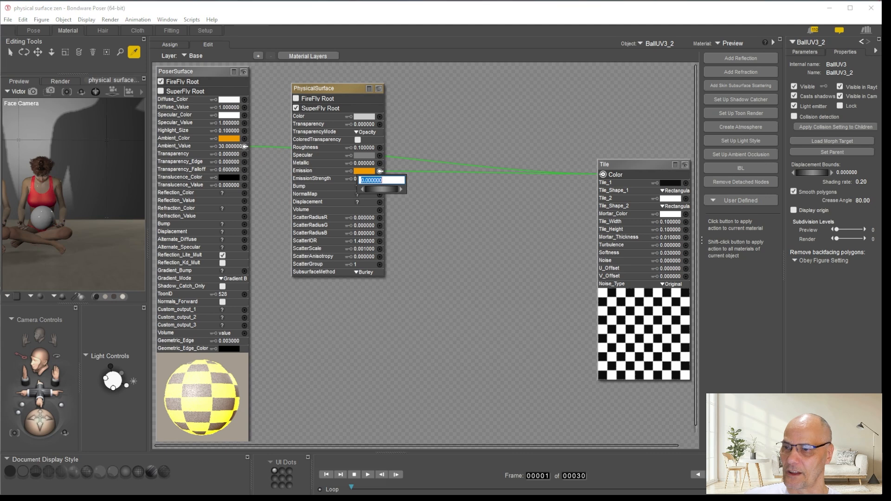
{"action": "type", "text": "30"}
{"action": "key", "text": "Return"}
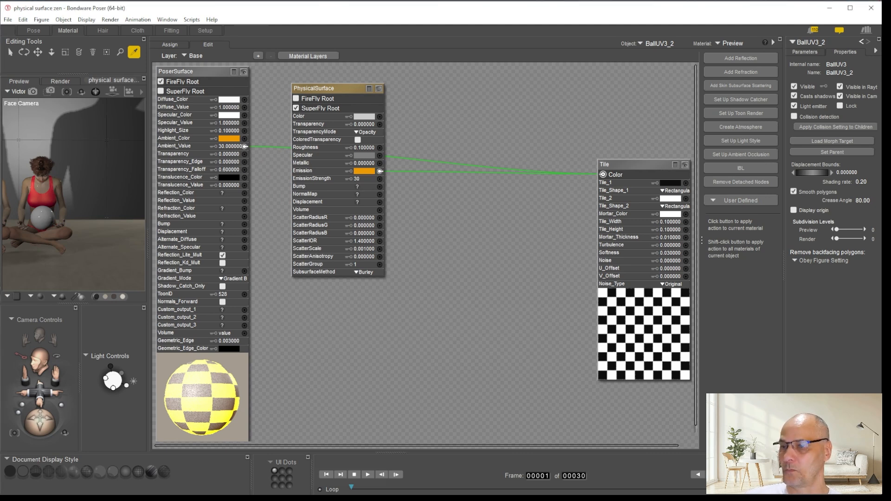
Frame both figures with the Face Camera in the Pose room and select the second figure's left shoulder
{"action": "left_click", "coordinate": [34, 31]}
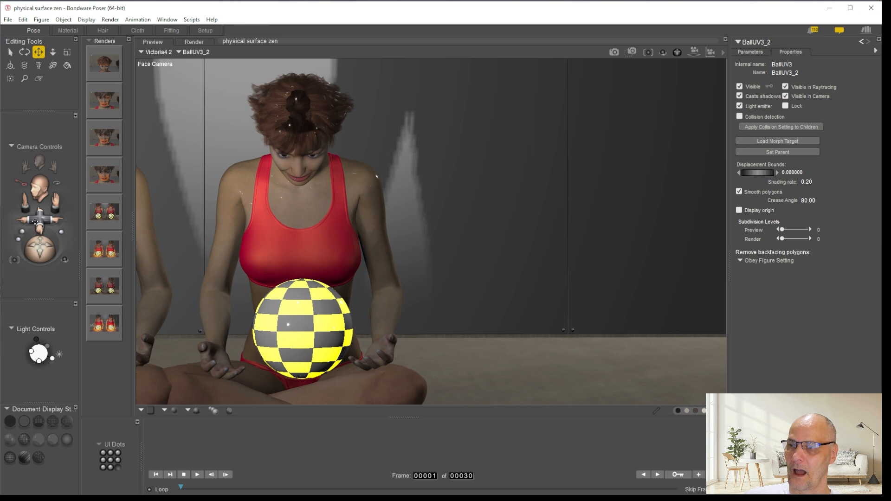
{"action": "left_click_drag", "start_coordinate": [40, 224], "coordinate": [7, 225]}
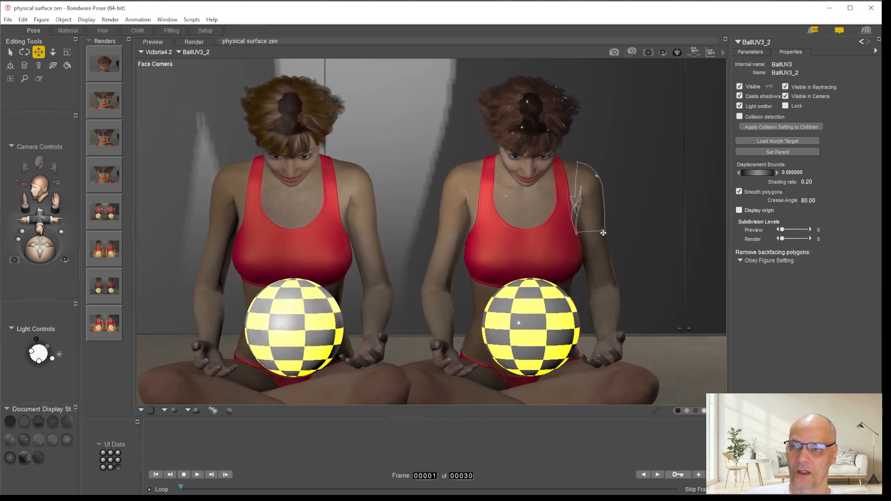
{"action": "left_click", "coordinate": [605, 272]}
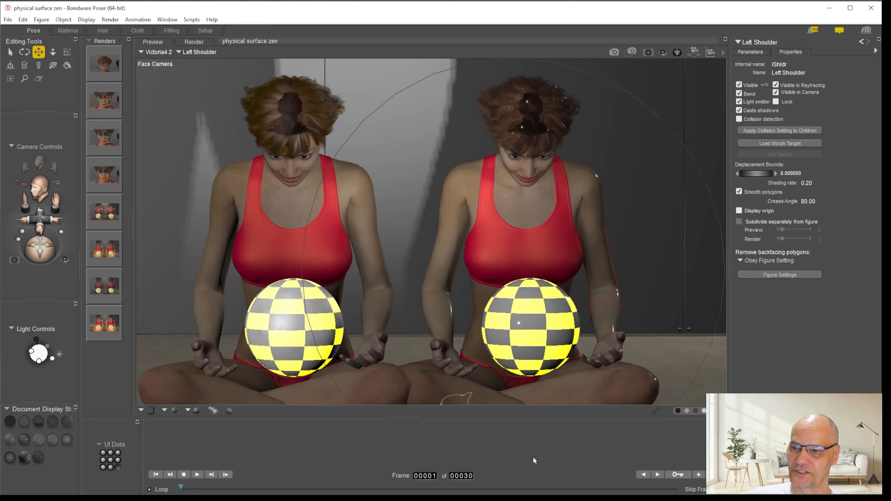
Check the second figure's 3_SkinForearm material nodes, and run a full SuperFly render of both figures from the Pose room
{"action": "left_click", "coordinate": [72, 29]}
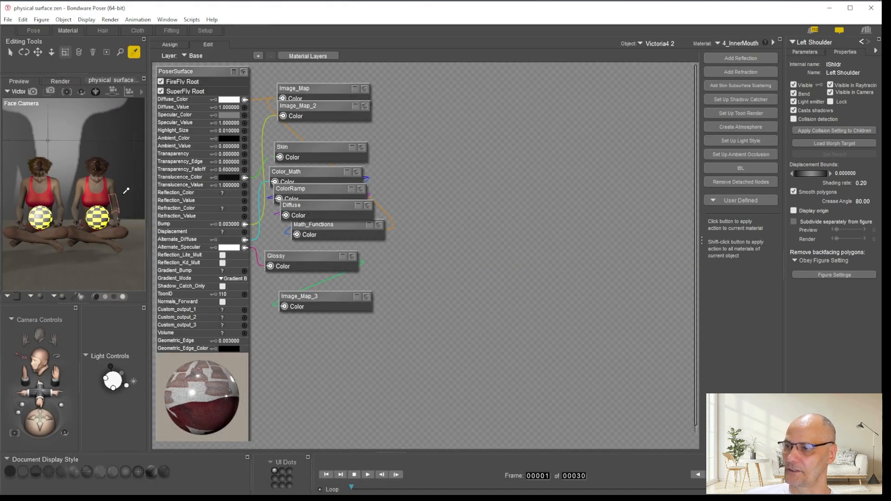
{"action": "left_click", "coordinate": [116, 199]}
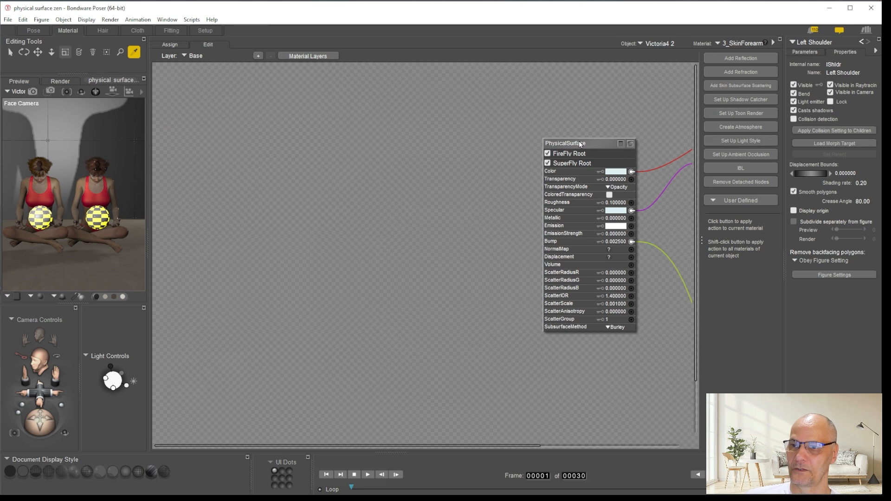
{"action": "left_click_drag", "start_coordinate": [431, 445], "coordinate": [575, 453]}
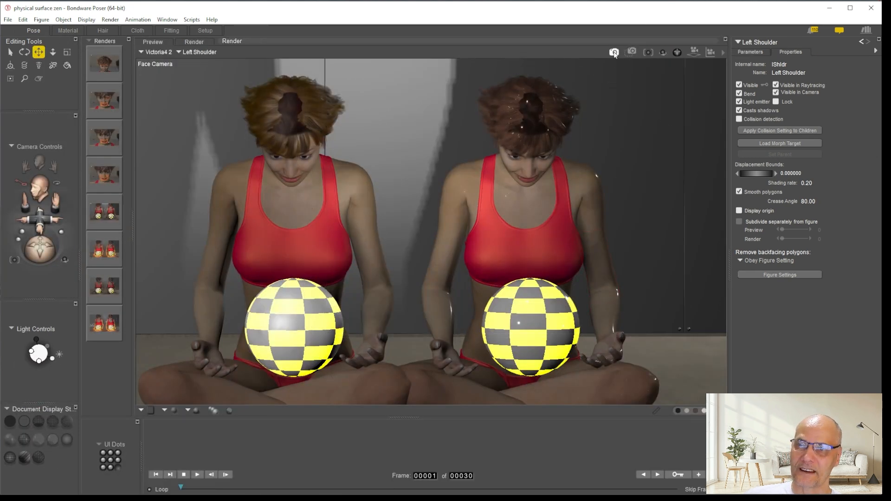
{"action": "left_click", "coordinate": [614, 52]}
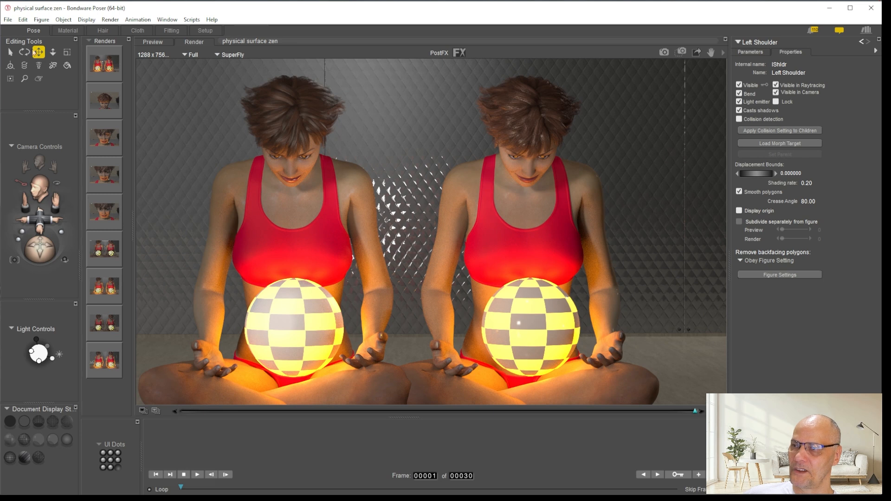
Open the second figure's 2_SkinTorso material and spread out its PhysicalSurface, Bump_Map, Specular_Map, hsv2 and Color_Texture nodes for a clear layout
{"action": "left_click", "coordinate": [66, 30]}
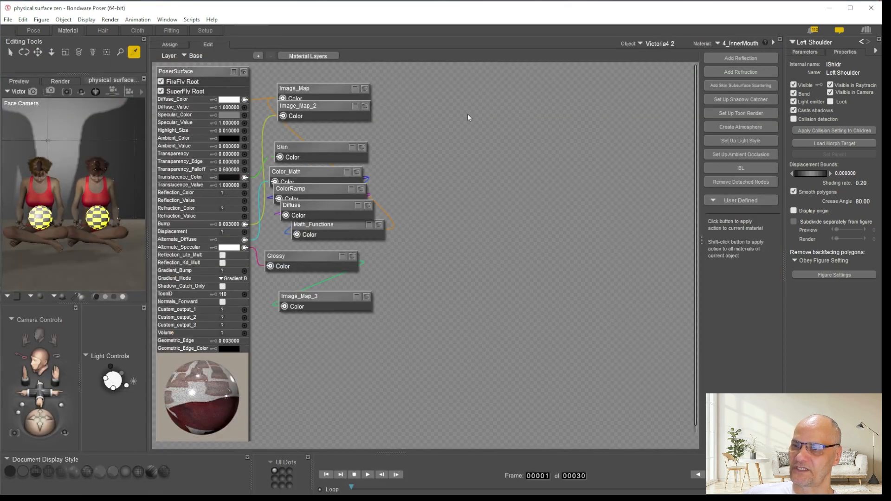
{"action": "left_click", "coordinate": [95, 186]}
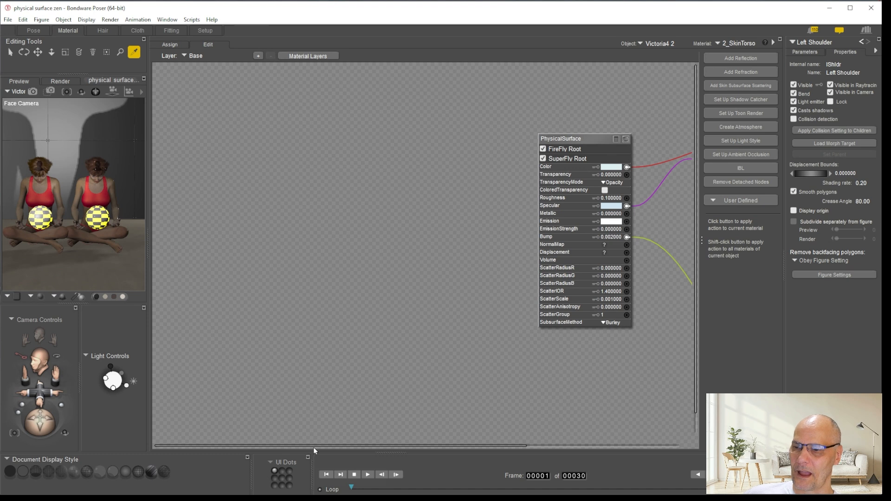
{"action": "left_click_drag", "start_coordinate": [319, 445], "coordinate": [614, 464]}
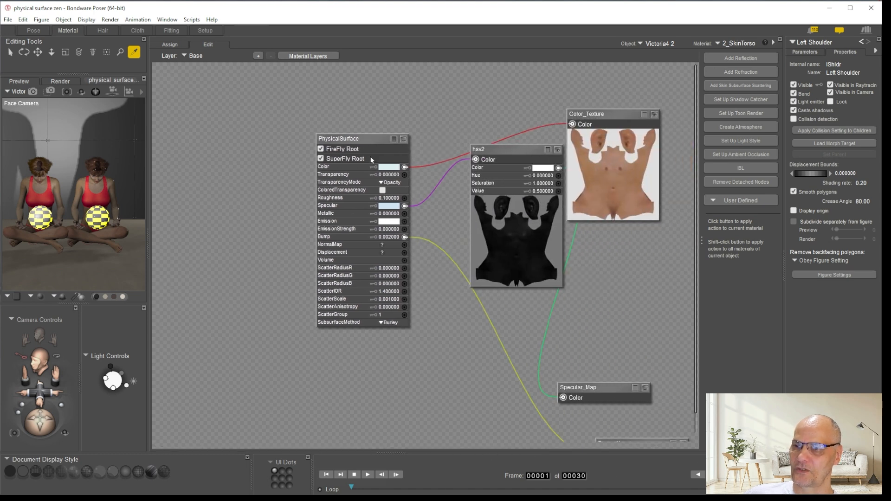
{"action": "left_click_drag", "start_coordinate": [371, 159], "coordinate": [341, 133]}
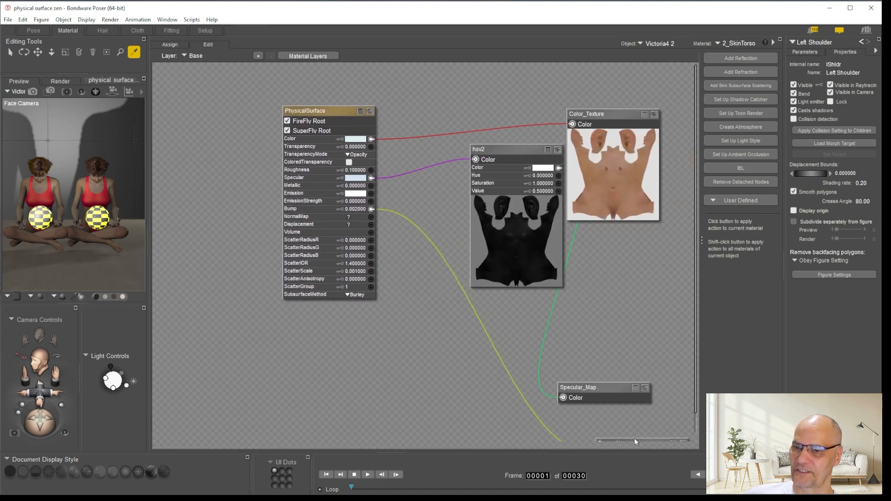
{"action": "left_click_drag", "start_coordinate": [640, 441], "coordinate": [468, 331]}
{"action": "left_click_drag", "start_coordinate": [598, 386], "coordinate": [624, 269]}
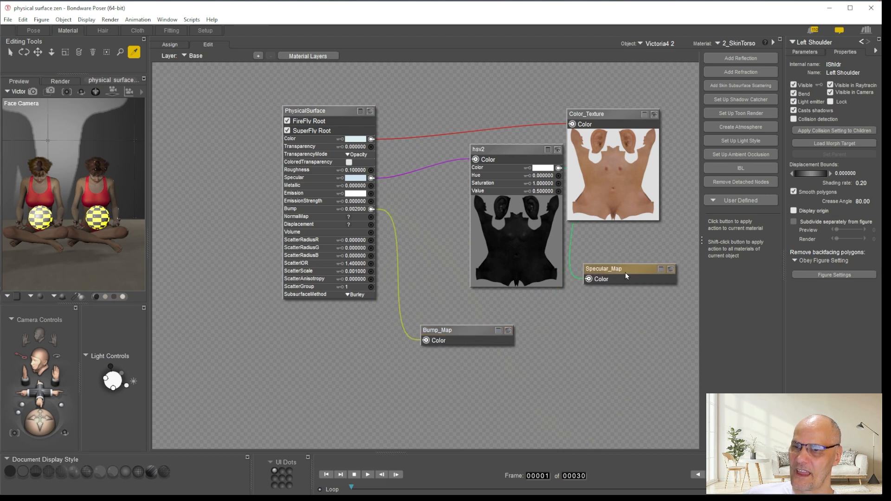
{"action": "left_click_drag", "start_coordinate": [495, 155], "coordinate": [455, 172]}
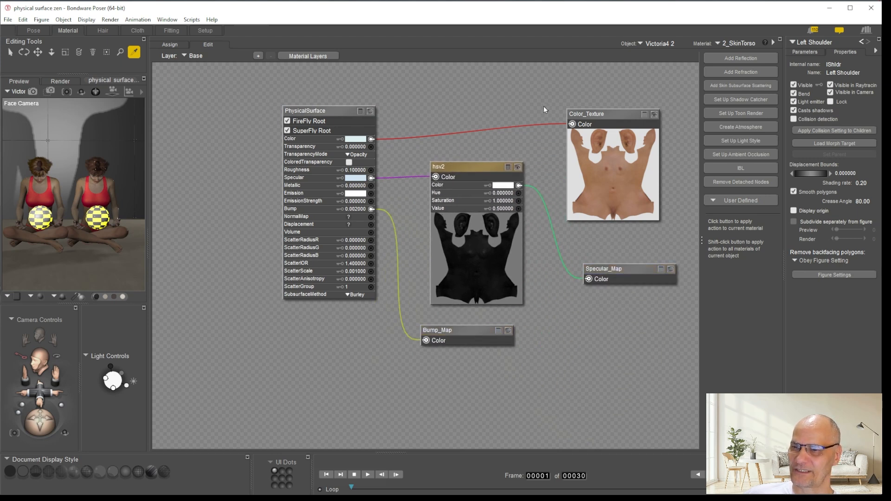
{"action": "left_click_drag", "start_coordinate": [596, 116], "coordinate": [603, 86]}
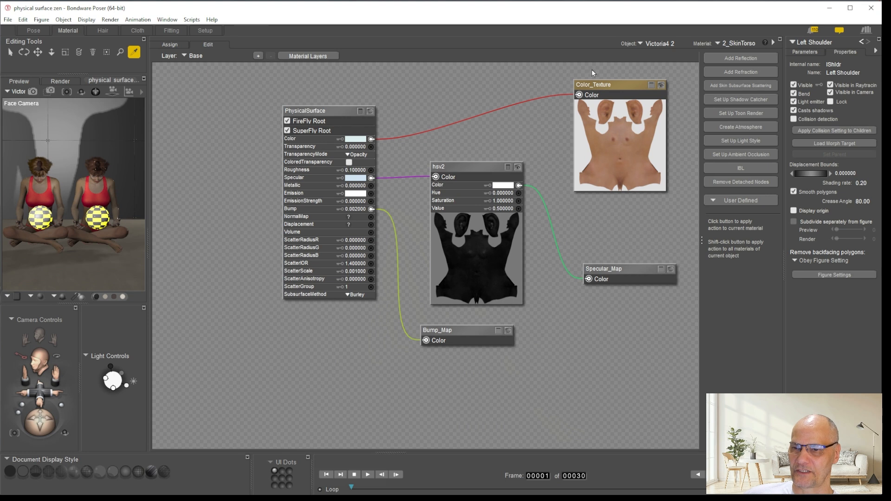